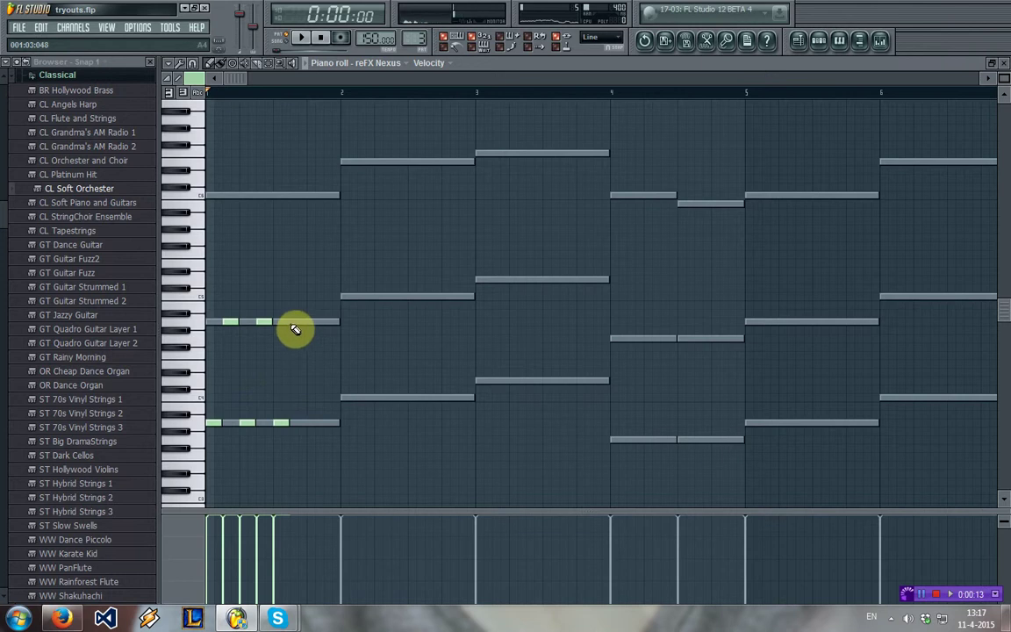
Fill the rest of bar 1 with alternating short A3 and A4 notes and play the pattern back
click(308, 424)
click(321, 321)
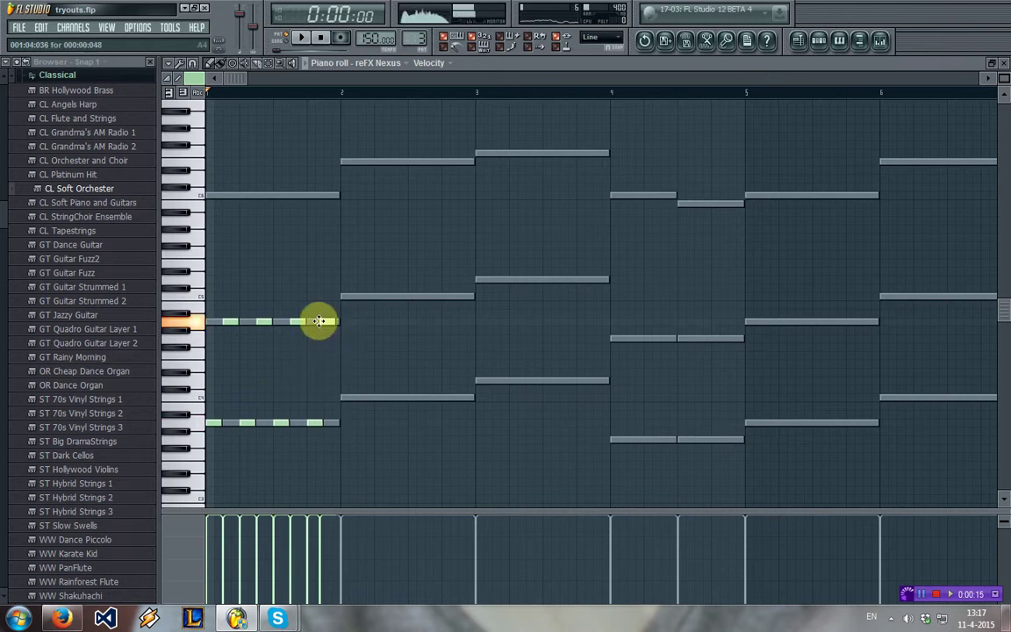
key(space)
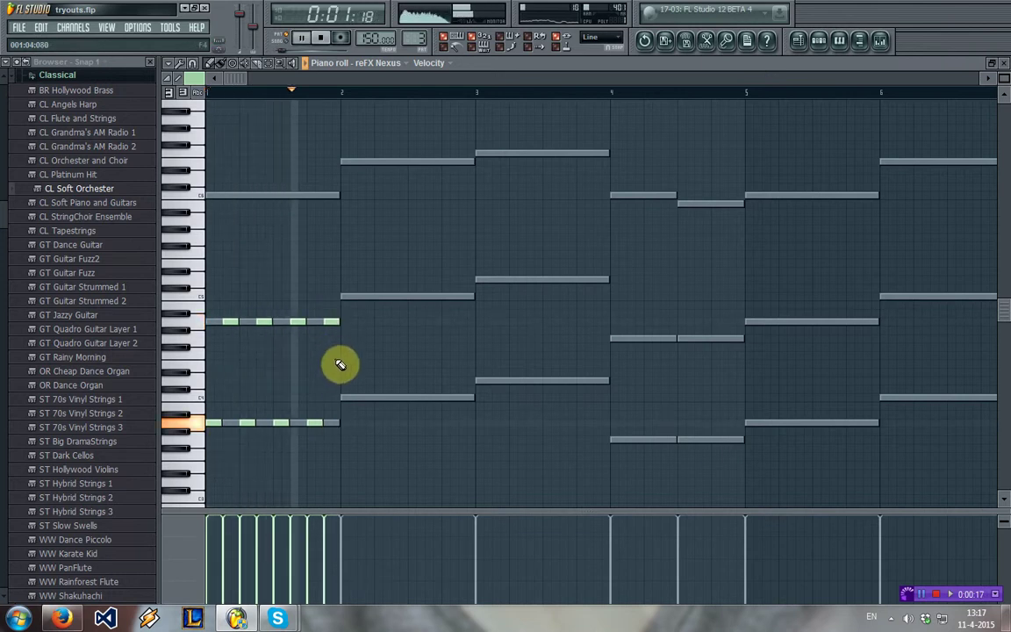
key(space)
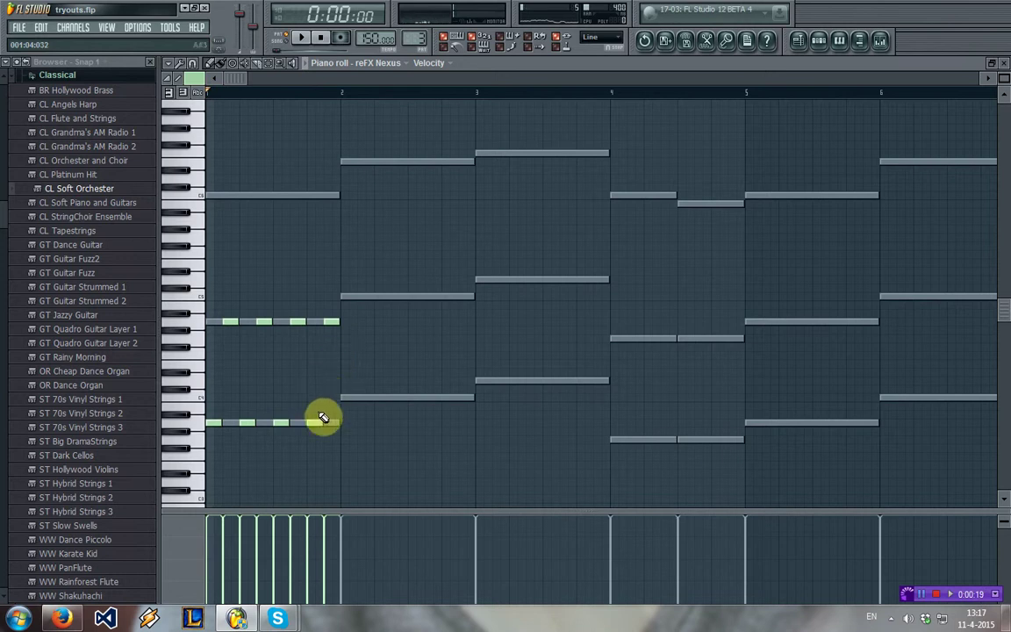
Copy bar 1's alternating notes into bar 2 starting on C4, and play the pattern at a tempo of 145
key(ctrl+a)
drag(314, 422, 449, 400)
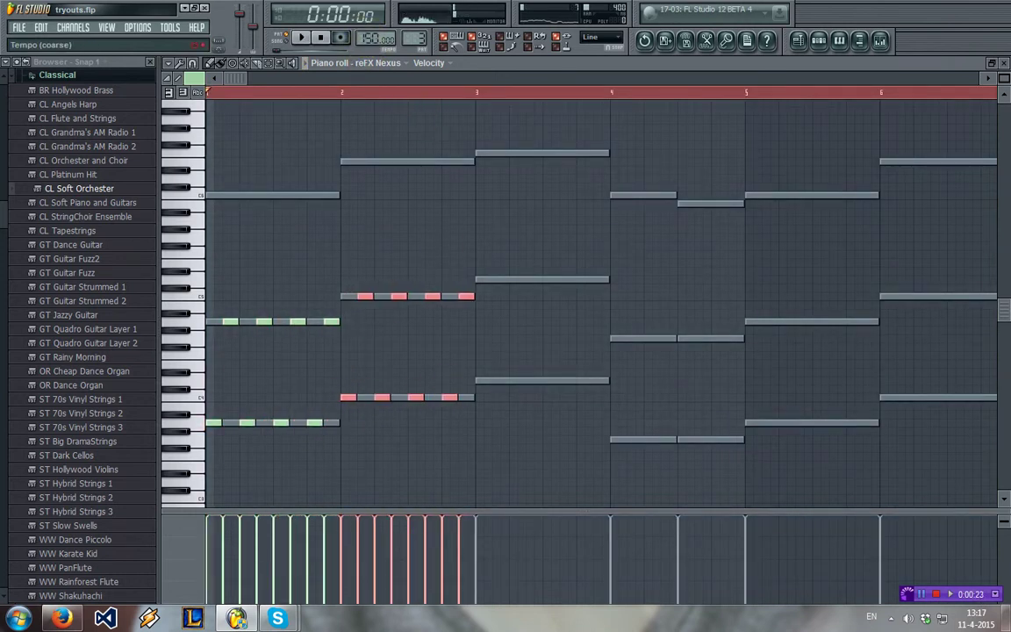
key(space)
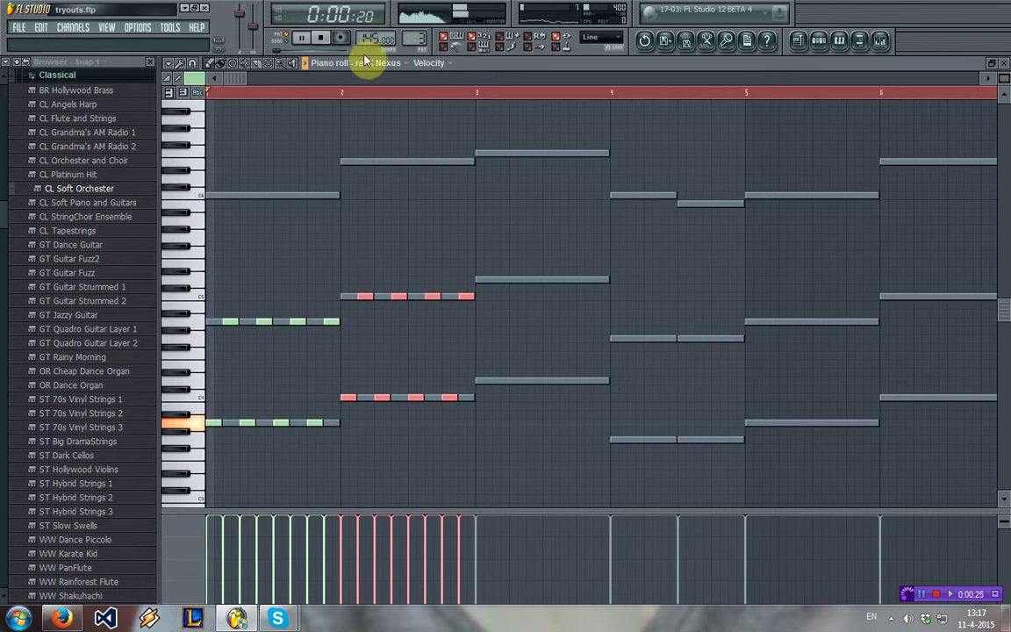
click(270, 63)
click(272, 97)
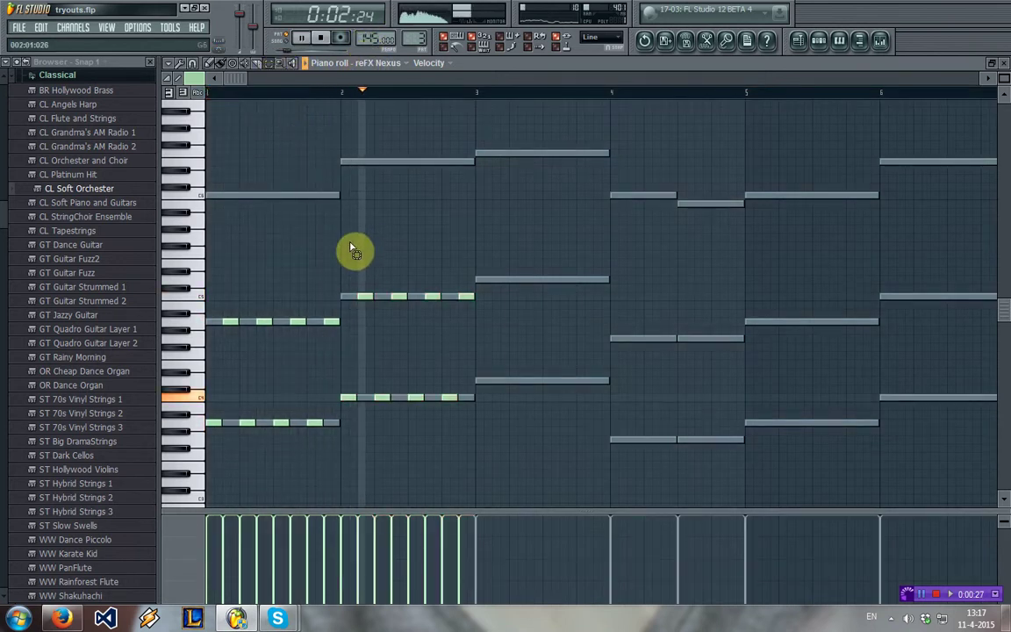
drag(353, 252, 508, 451)
key(space)
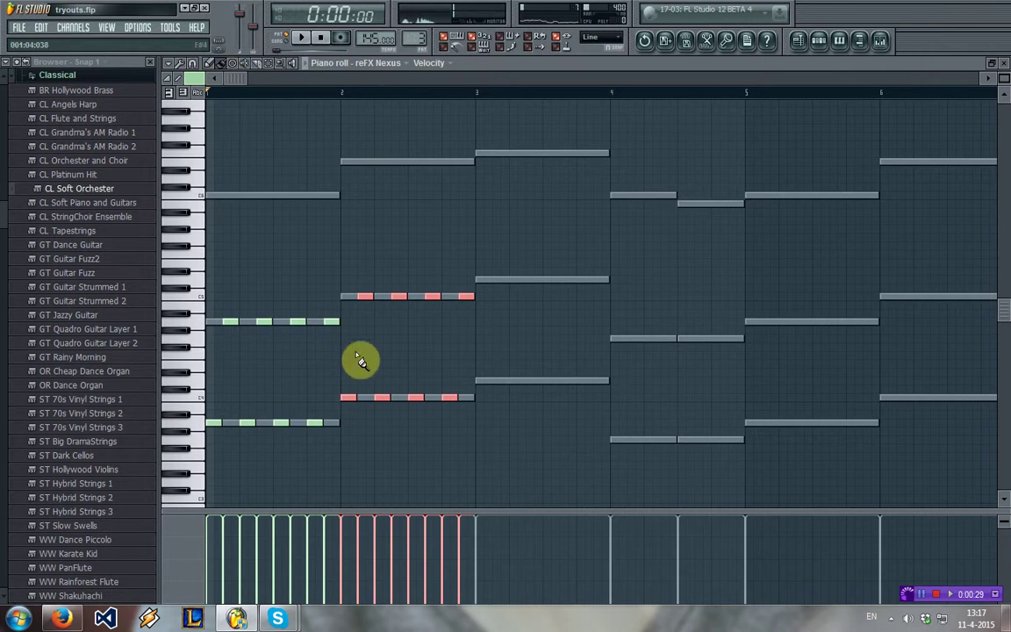
click(365, 296)
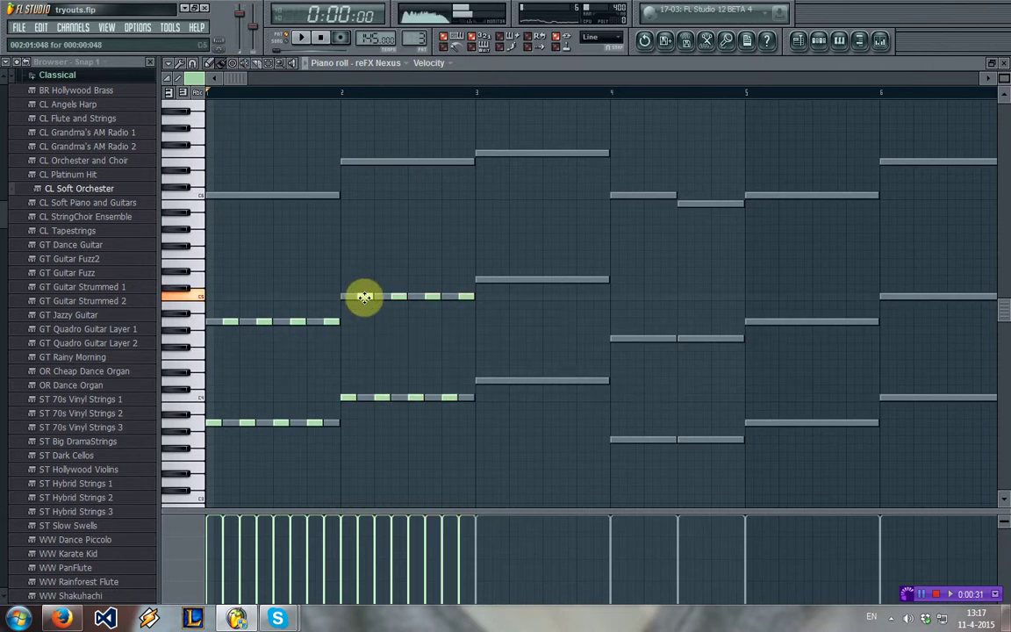
double_click(364, 296)
click(518, 251)
key(space)
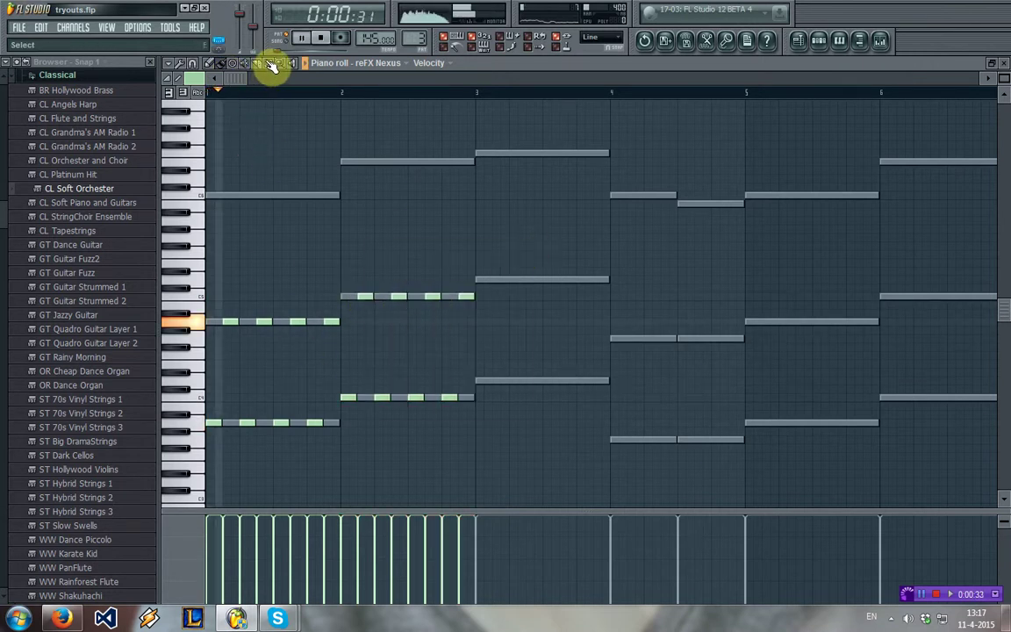
Select the alternating notes in bar 2 and copy them into bar 3 on D4 and D5
click(269, 64)
mouse_move(361, 261)
mouse_down()
mouse_move(505, 431)
mouse_move(361, 250)
mouse_move(345, 248)
mouse_up()
key(space)
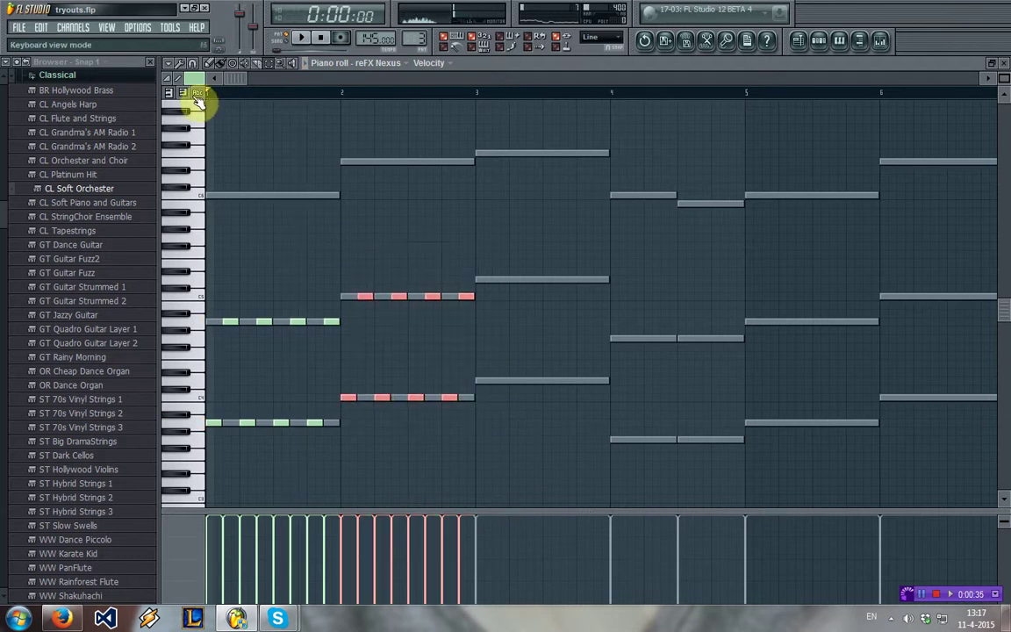
drag(366, 297, 498, 280)
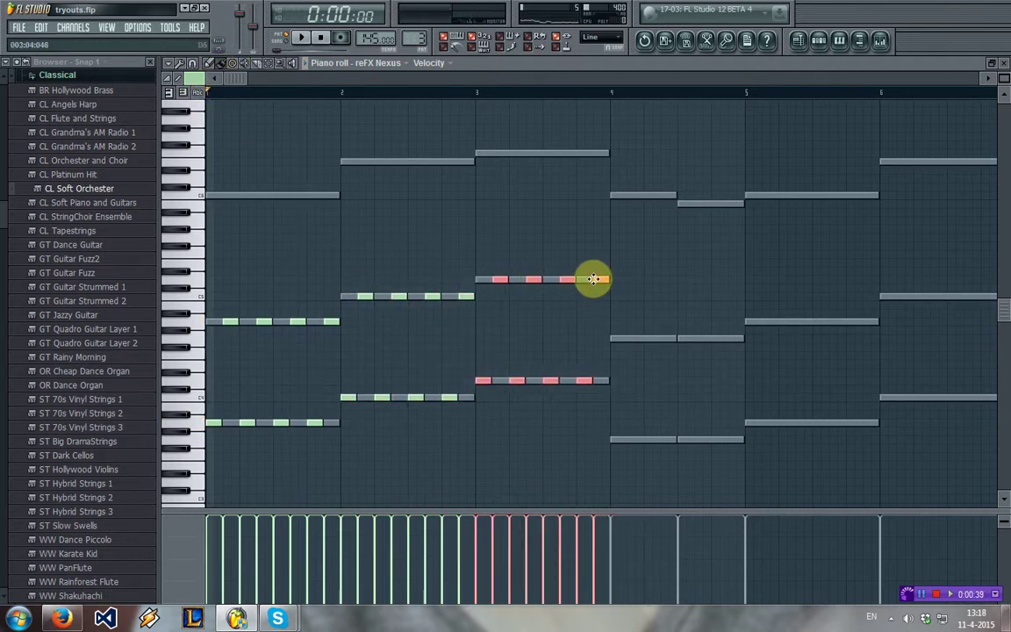
Copy bar 3's alternating notes into bar 4 on G3 and G4, and listen to the pattern
drag(242, 79, 393, 80)
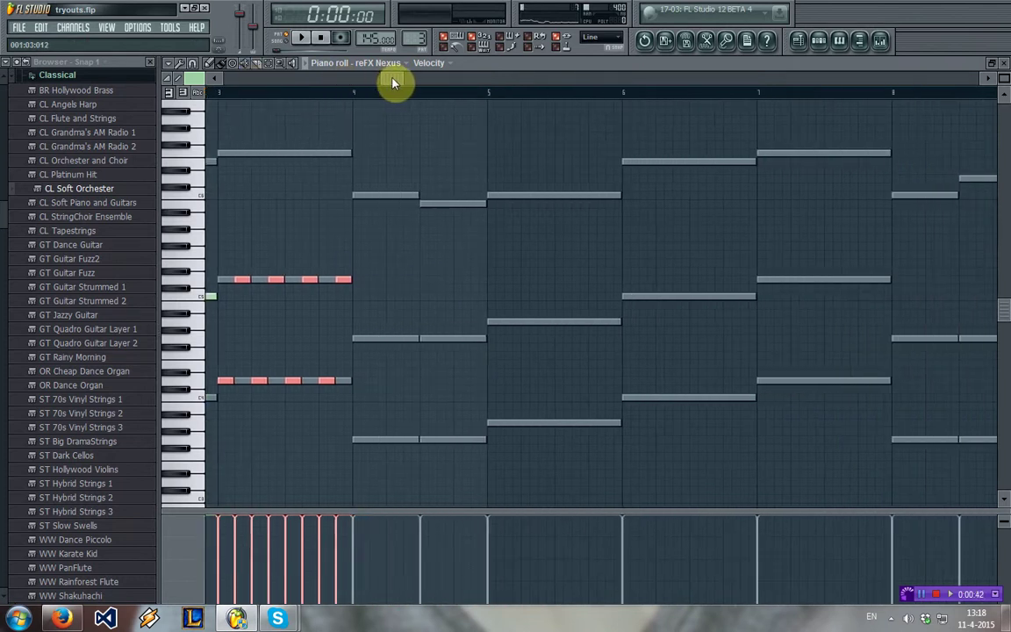
key(space)
drag(325, 382, 459, 446)
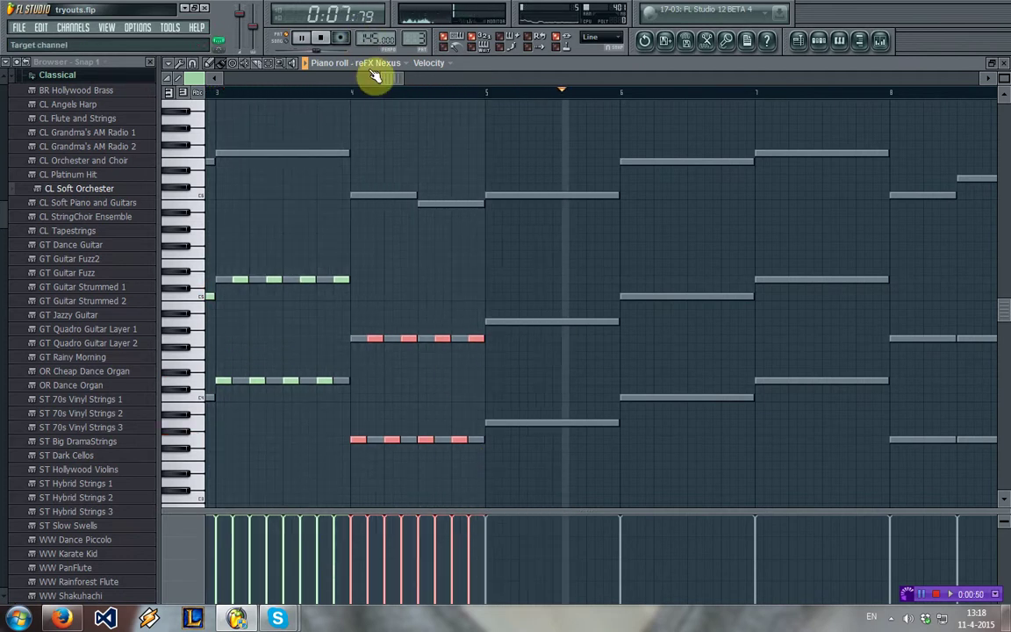
drag(386, 78, 4, 81)
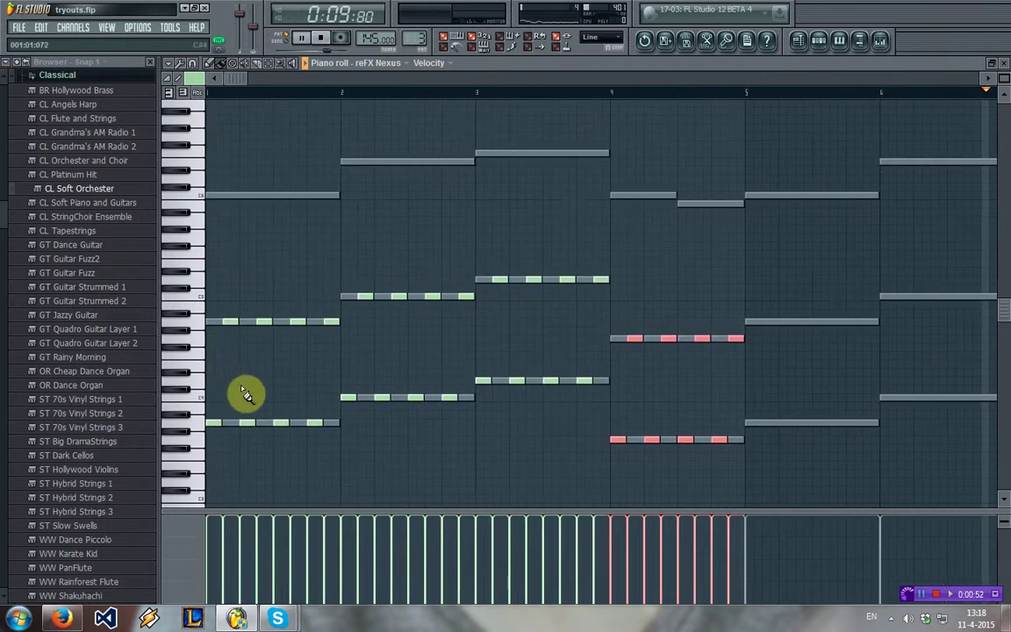
ctrl+click(325, 356)
key(space)
Try the bar 4 notes one octave higher, and return them to their original pitch
click(269, 67)
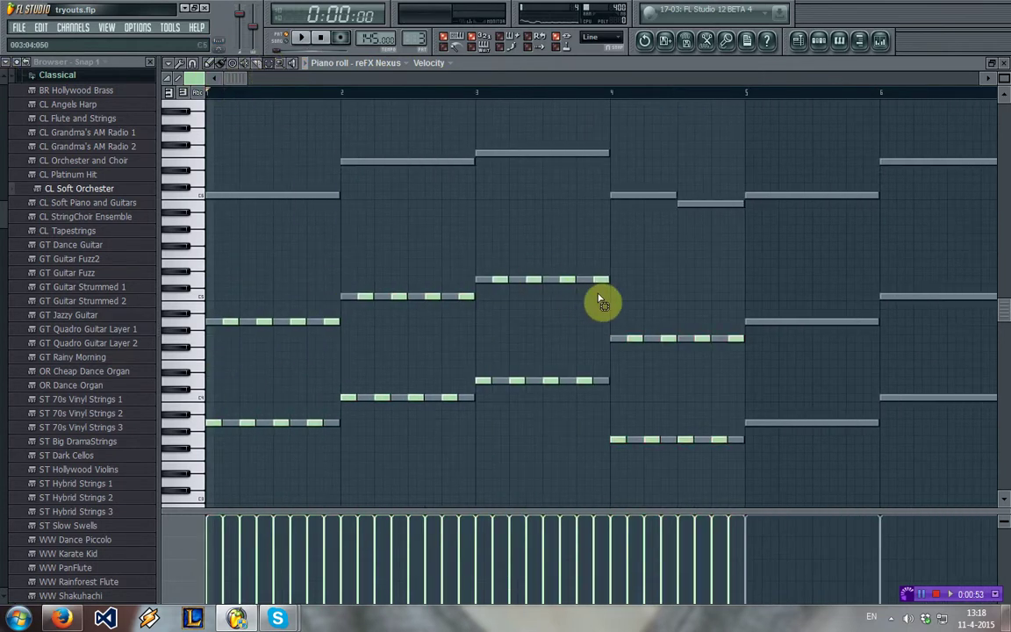
drag(605, 300, 742, 491)
scroll(794, 474, down, 1)
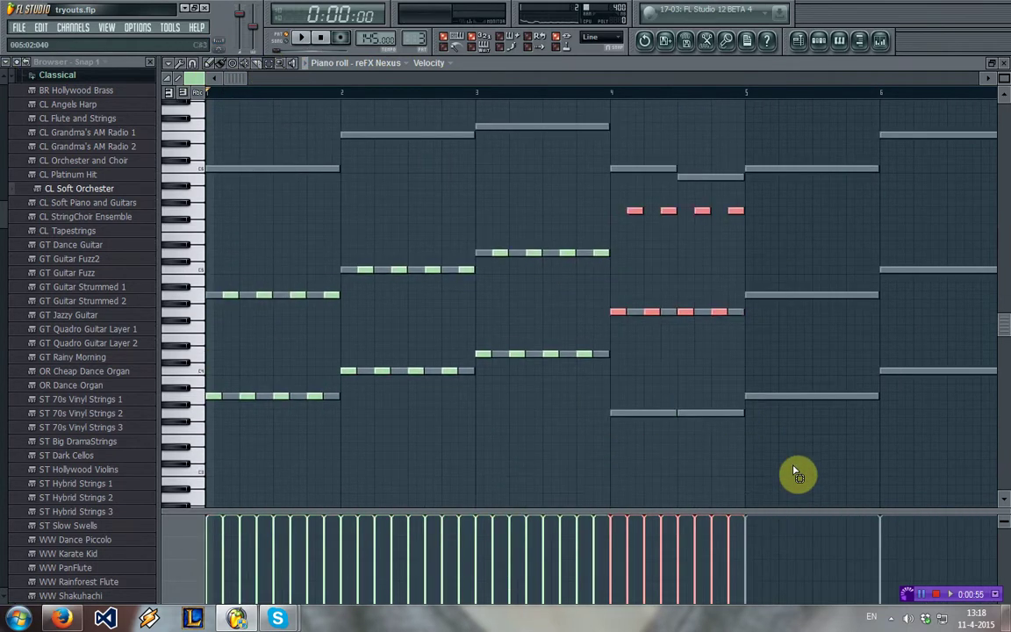
scroll(794, 474, up, 2)
scroll(794, 474, down, 3)
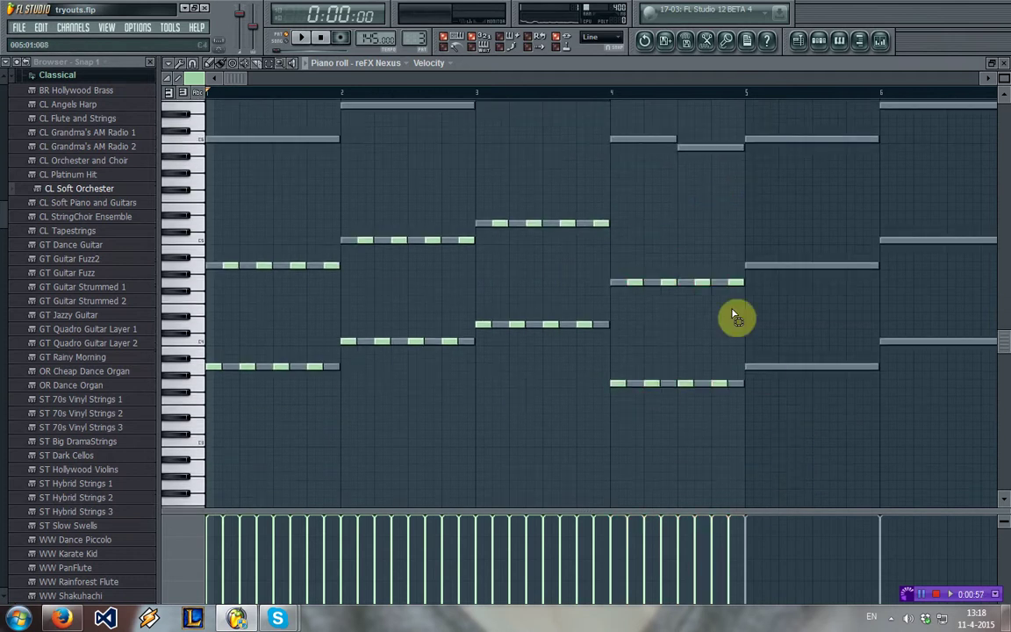
click(404, 192)
Copy the complete four-bar bass pattern so that it repeats from the start of bar 5, and play it back
key(ctrl+a)
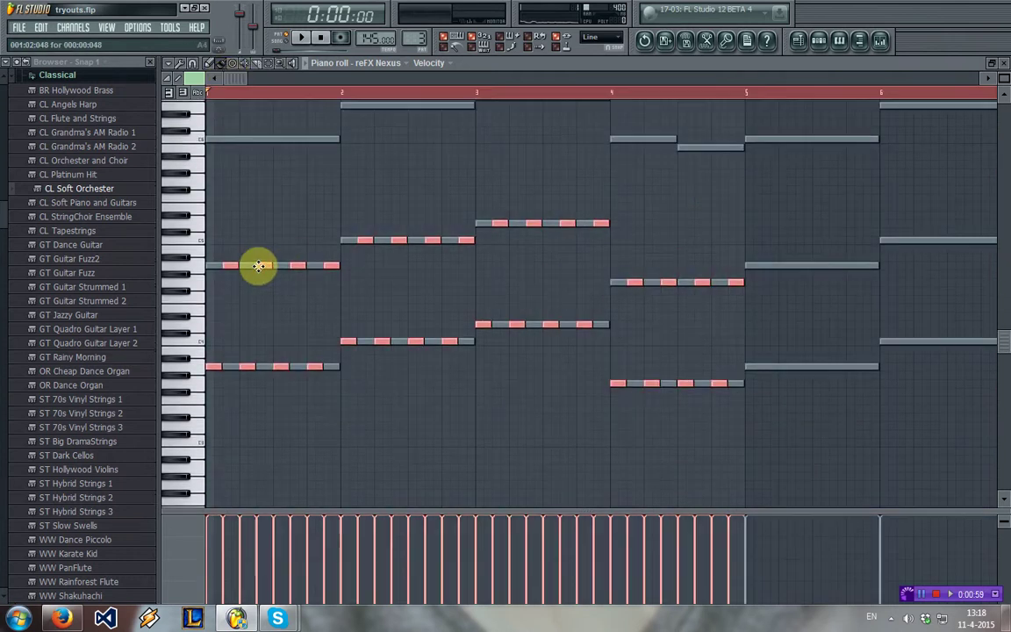
drag(254, 265, 617, 265)
key(ctrl+z)
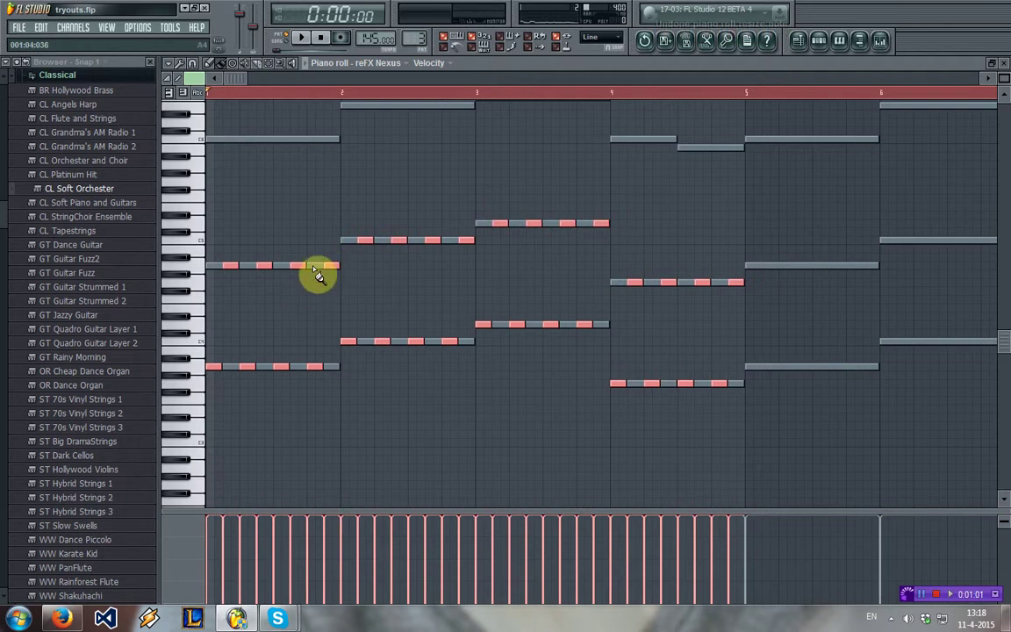
drag(328, 265, 840, 265)
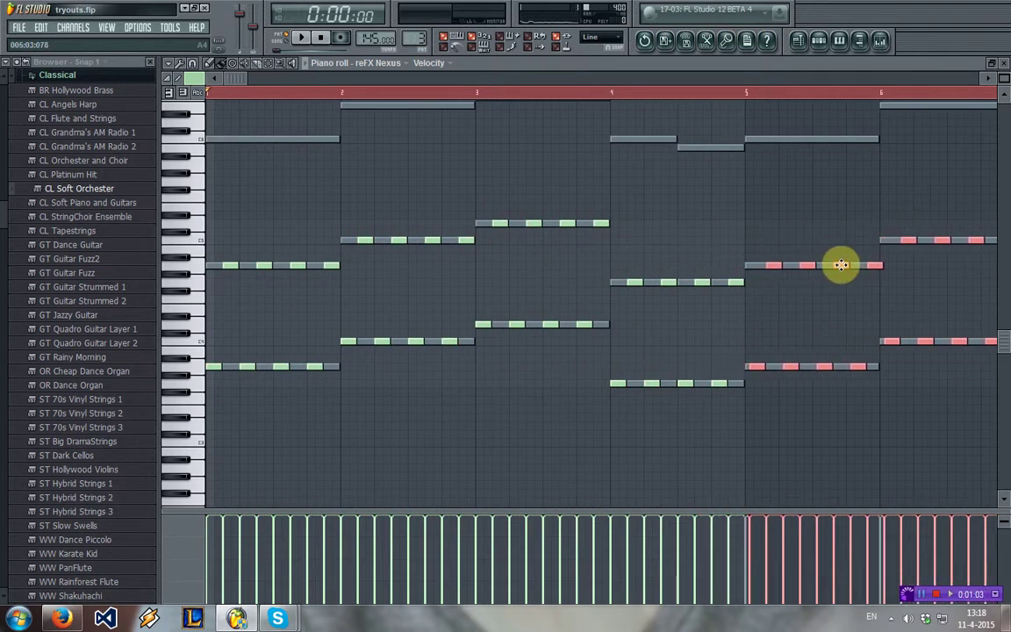
key(space)
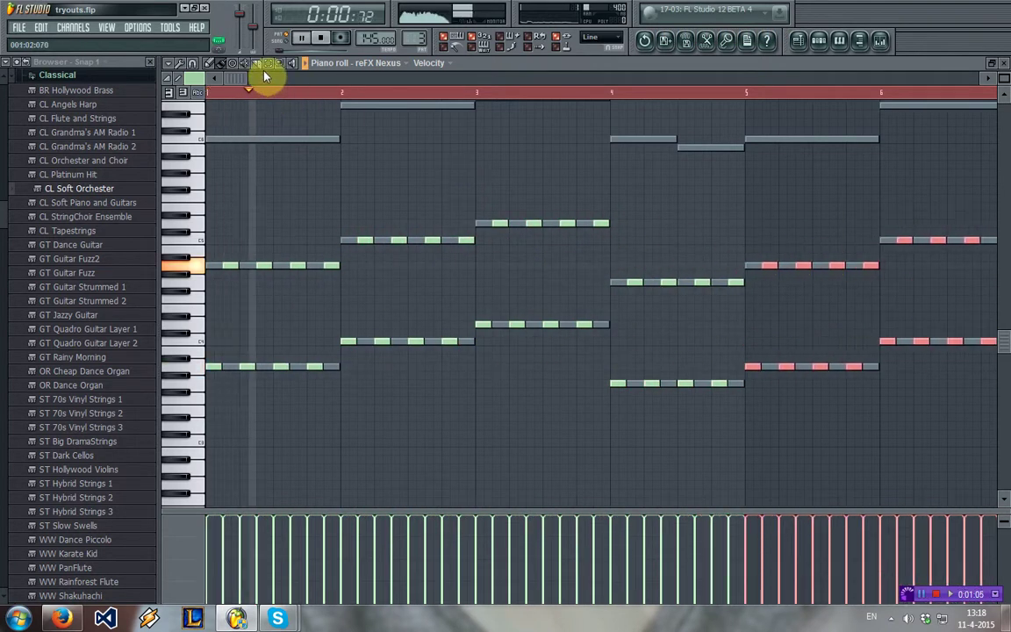
ctrl+click(260, 97)
scroll(493, 78, down, 5)
scroll(506, 79, up, 5)
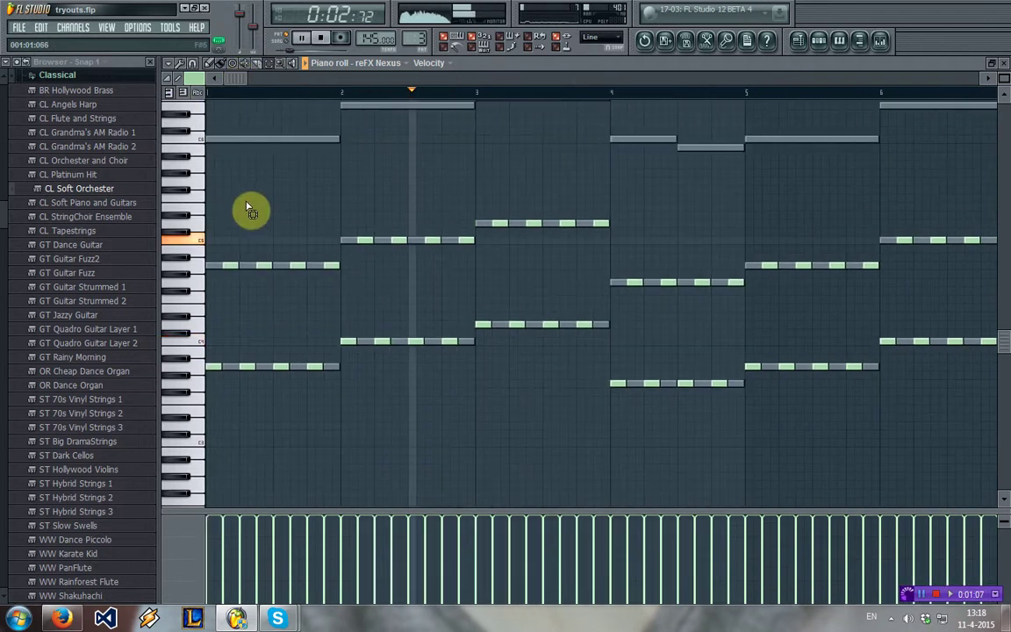
scroll(246, 201, up, 2)
scroll(288, 219, up, 2)
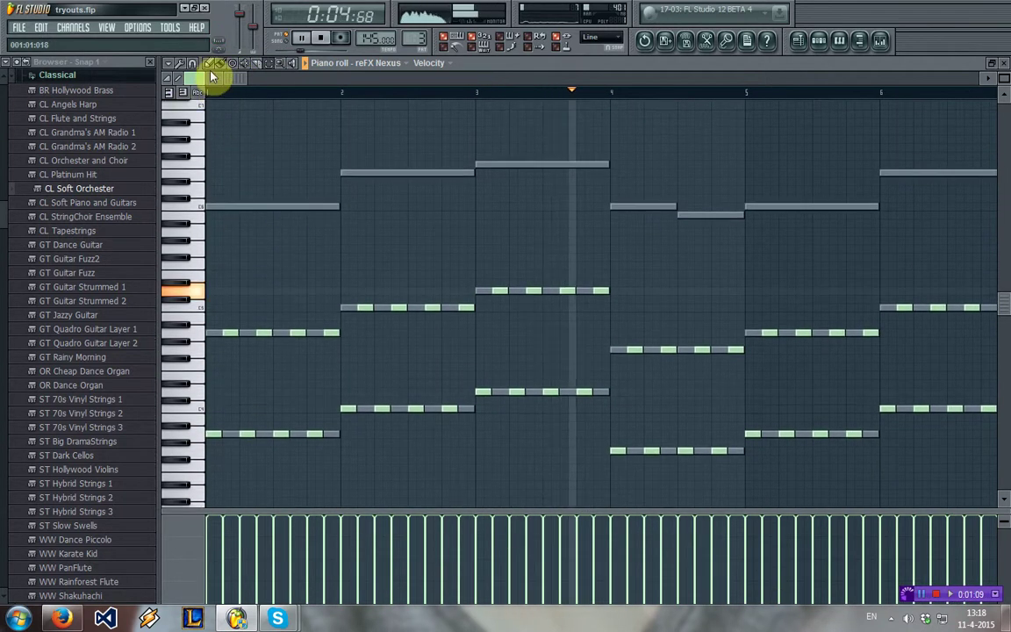
Clone the "good" pattern as pattern 4 and clear all notes of the first reFX Nexus channel in its piano roll
click(1003, 64)
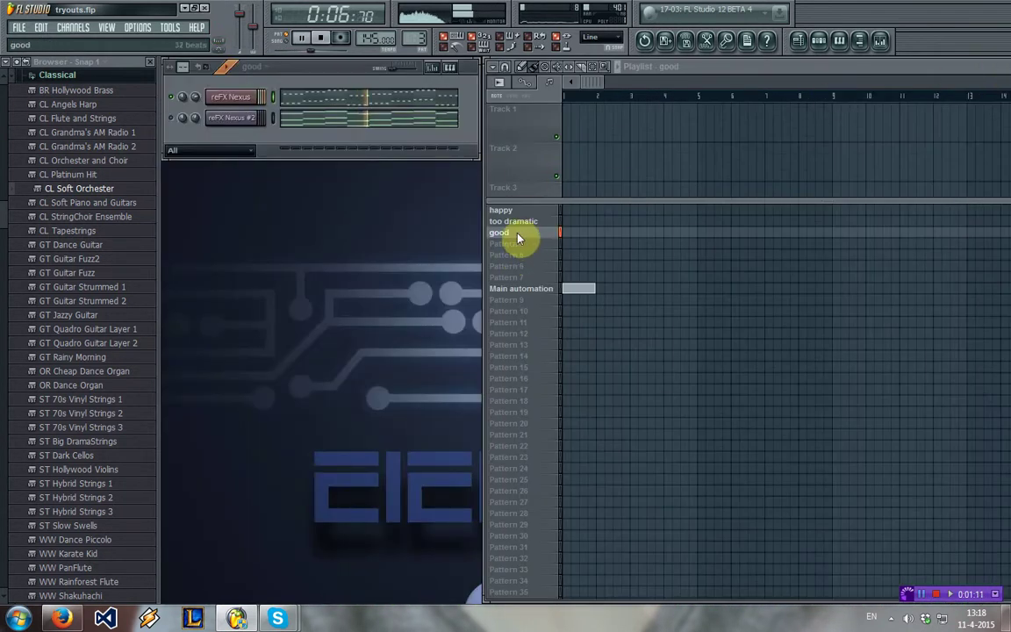
key(ctrl+shift+c)
key(space)
click(307, 101)
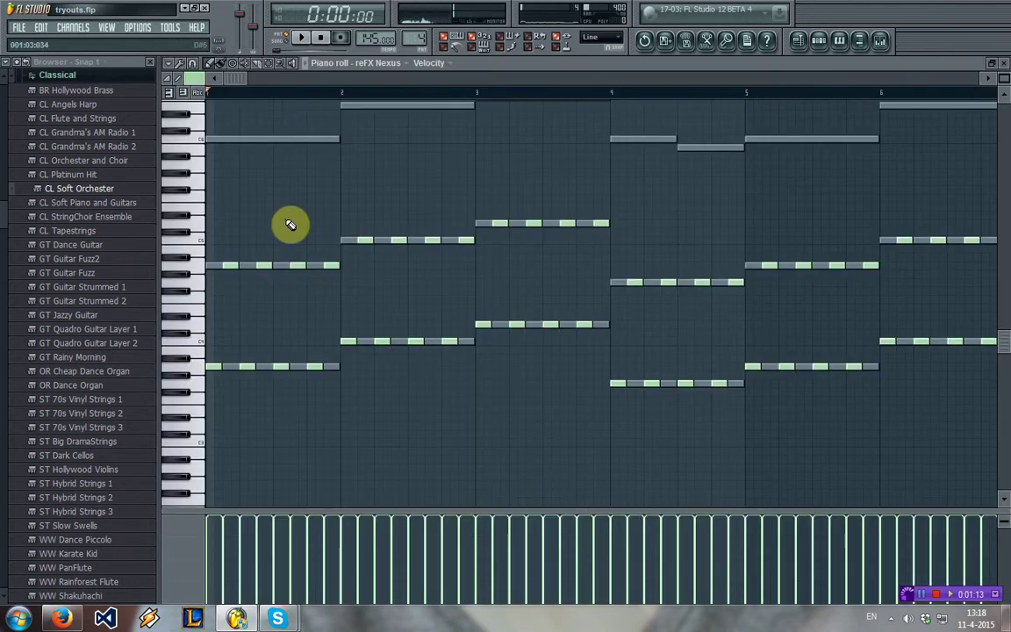
key(ctrl+a)
scroll(291, 226, up, 3)
key(ctrl+g)
scroll(253, 202, up, 1)
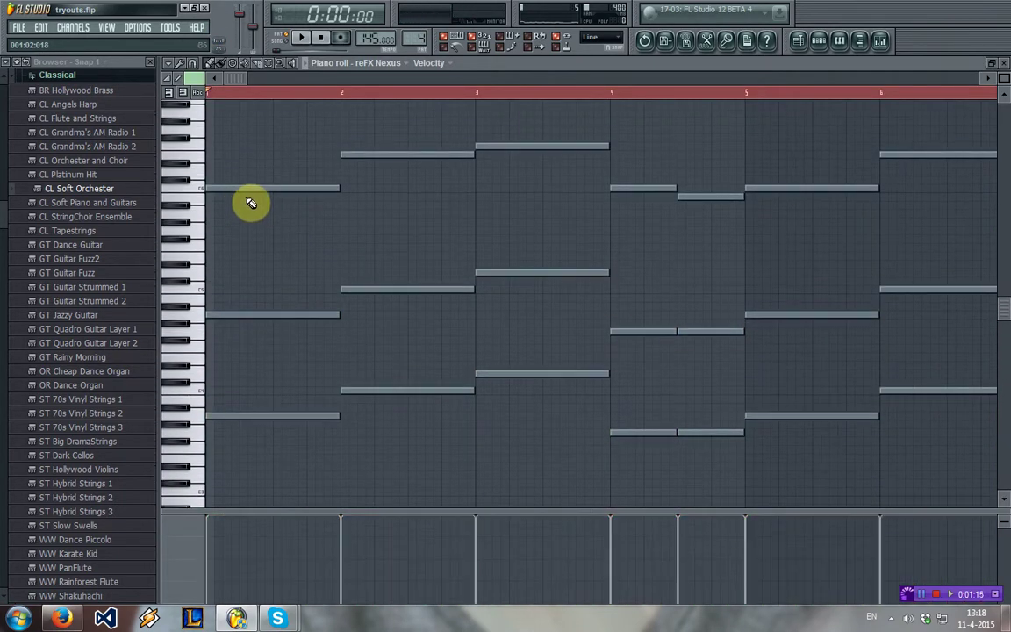
Draw short repeated C6 notes in the first beat of bar 1, over the top ghost note, checking their timing in playback
drag(231, 199, 174, 195)
drag(311, 195, 235, 205)
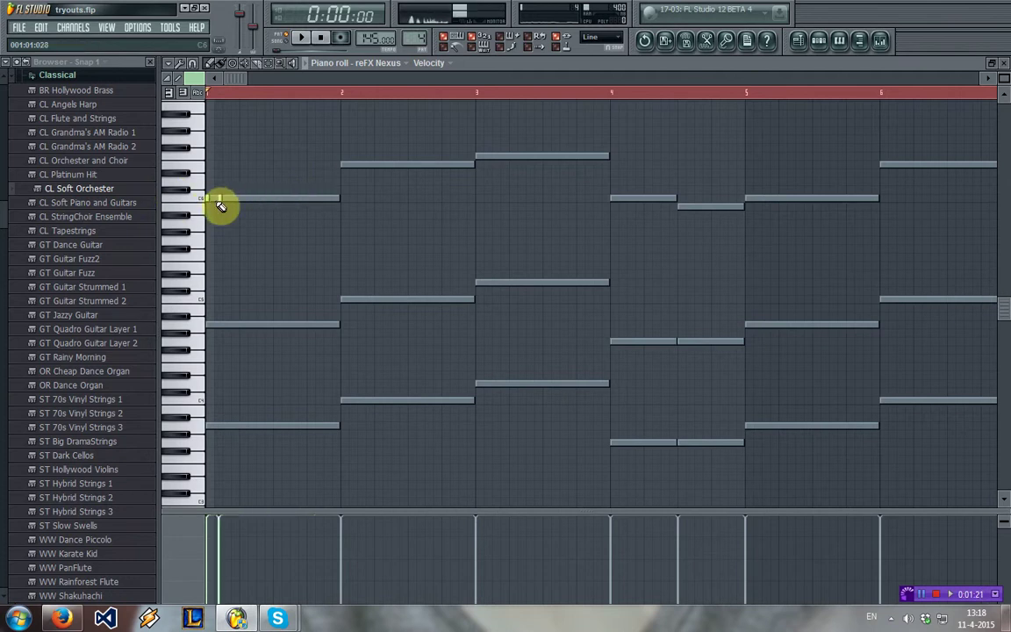
right_click(219, 201)
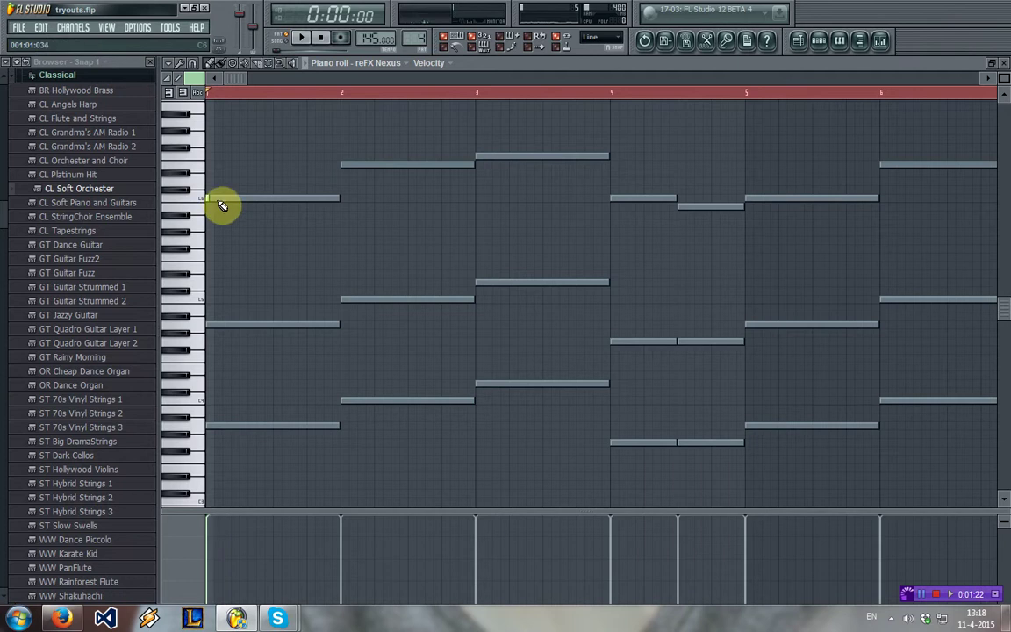
click(299, 41)
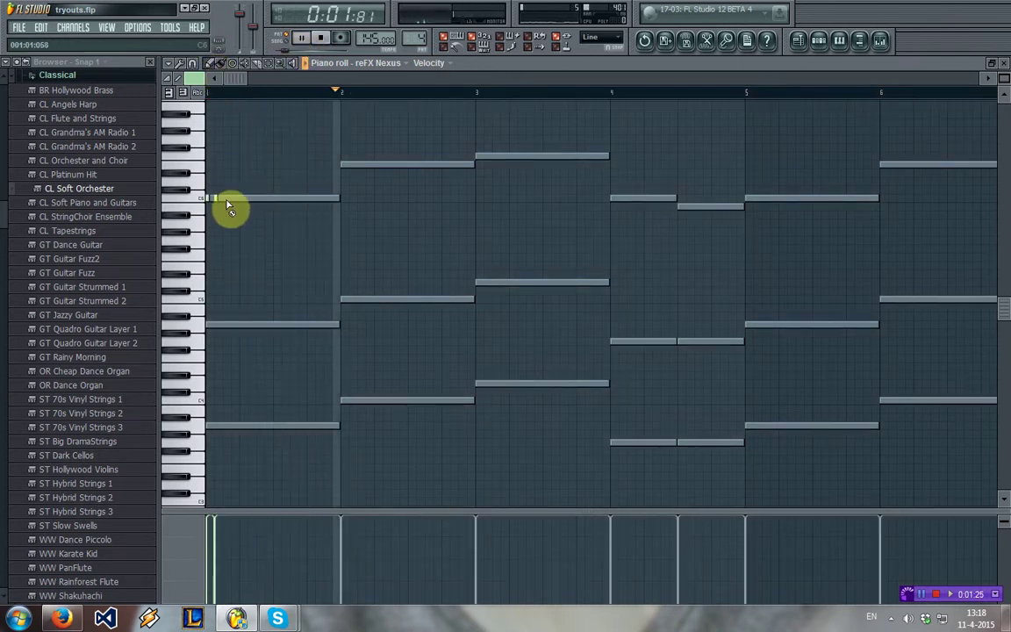
click(224, 198)
key(space)
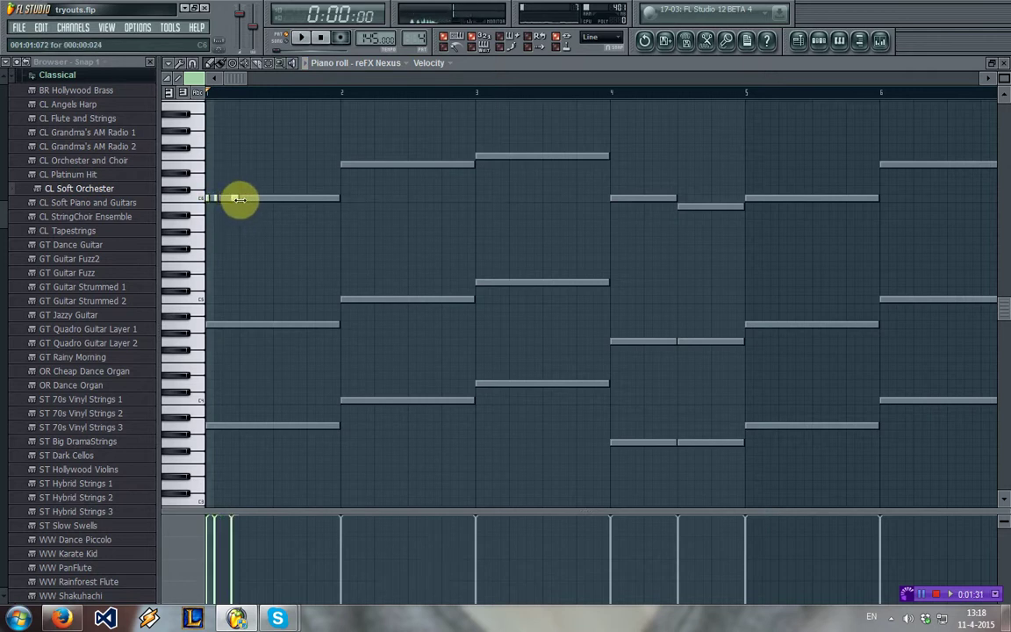
Place a C6 note with a duration of 0:00:048 at 1:02:048 in bar 1, checking its timing in playback
click(242, 198)
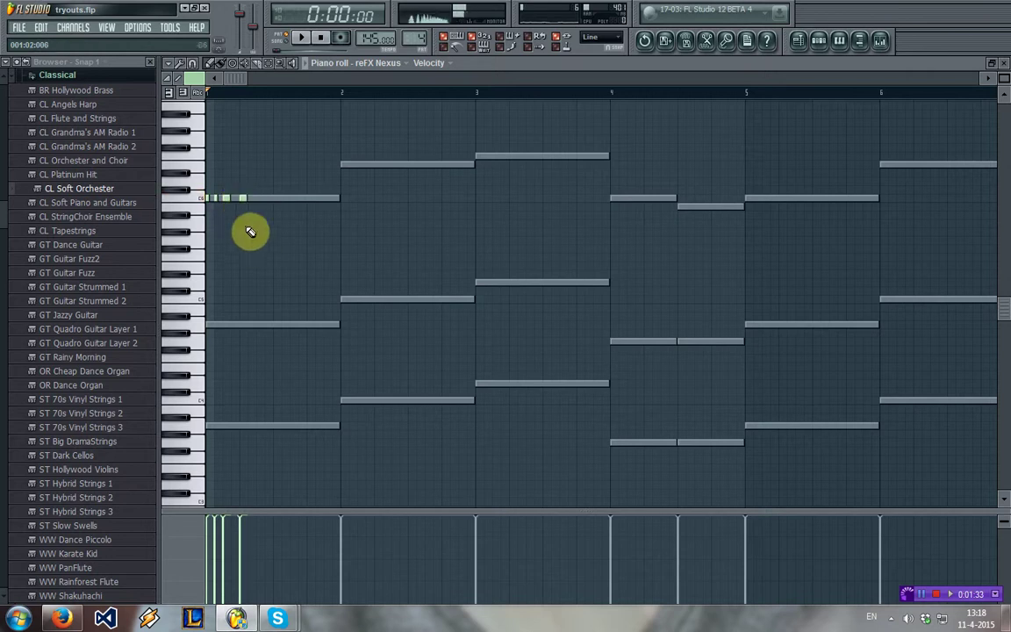
key(space)
scroll(246, 258, up, 1)
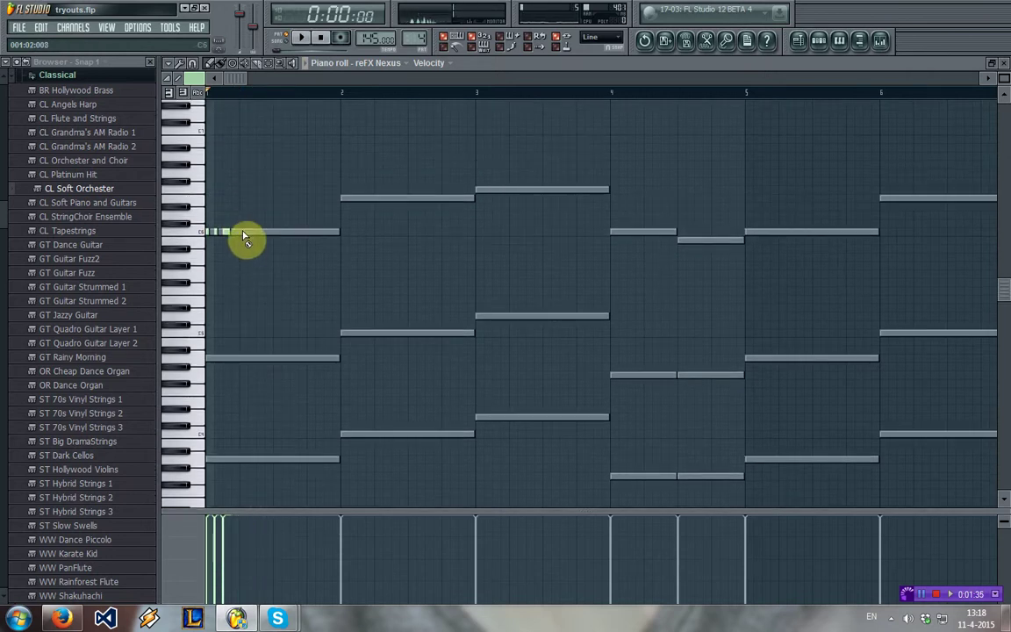
key(space)
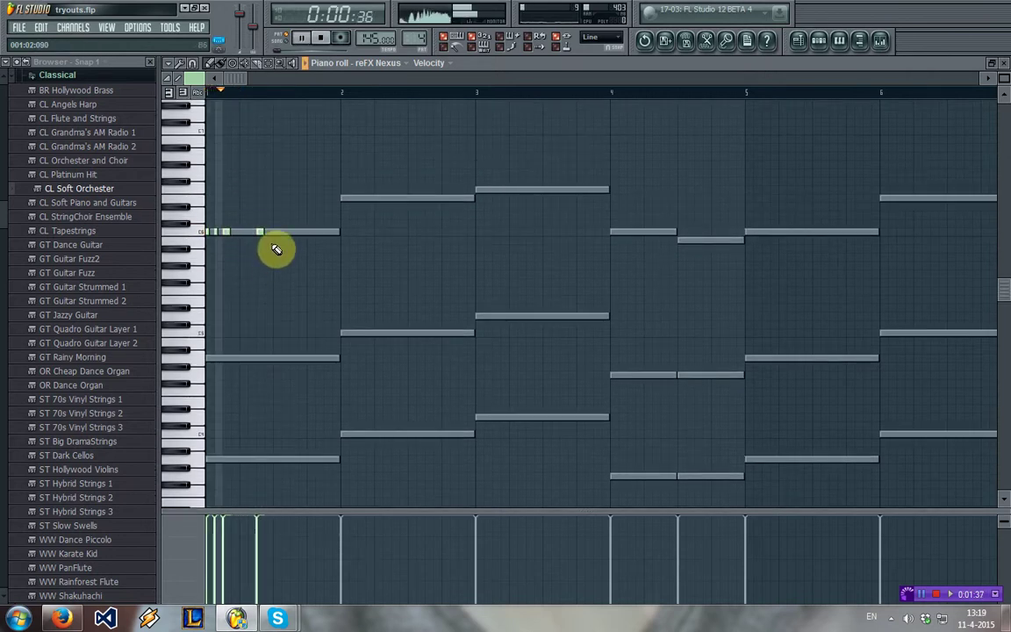
key(space)
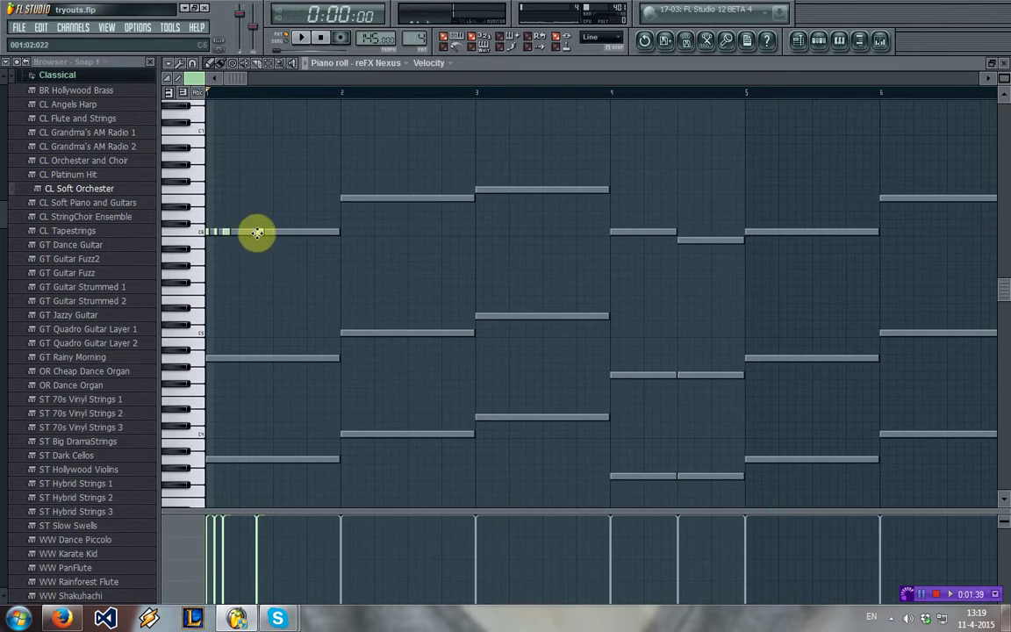
double_click(266, 237)
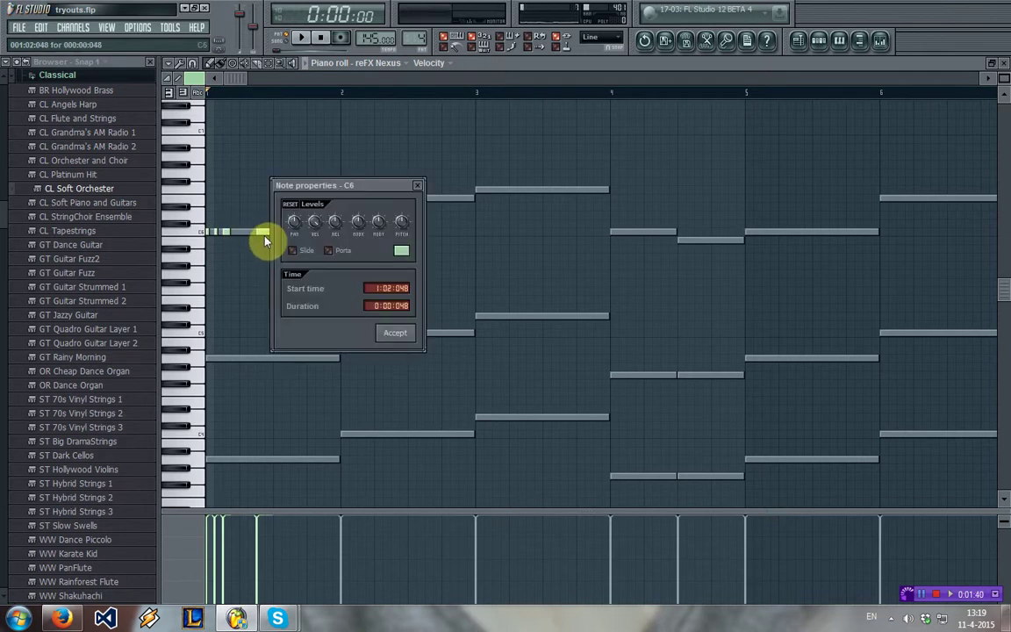
click(420, 187)
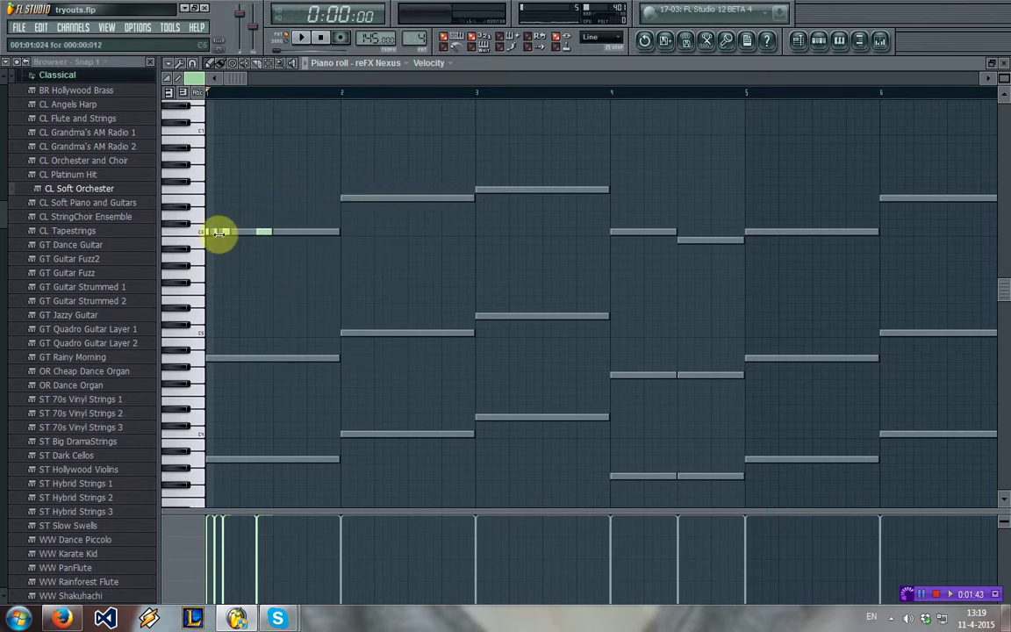
Fill the first beat of bar 1 with four very short C6 notes plus a slightly longer one on beat 2, checking the rhythm in playback
click(211, 232)
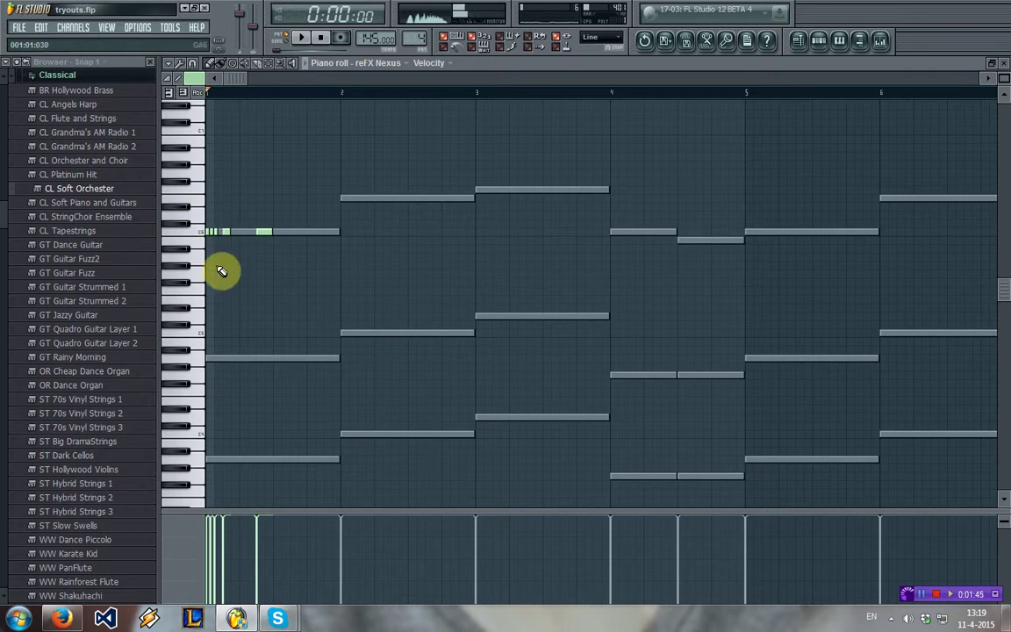
key(space)
key(space)
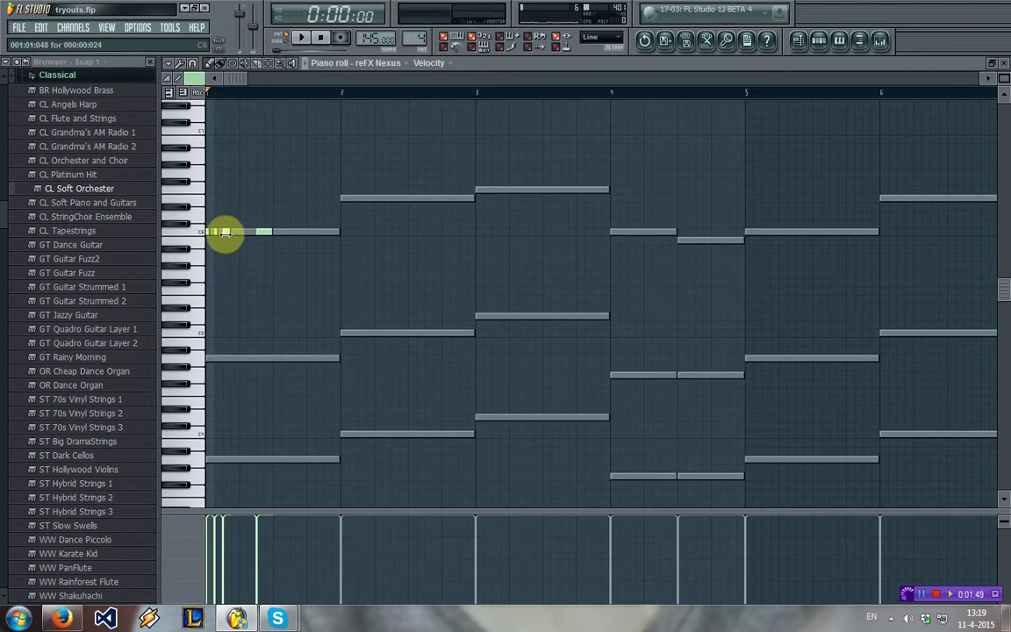
key(space)
key(space)
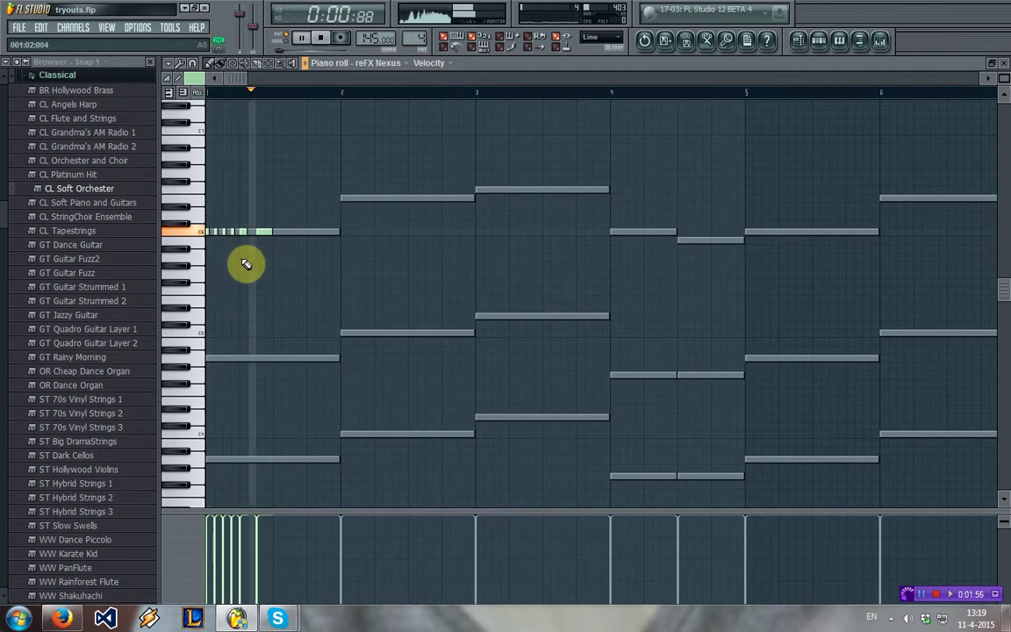
key(space)
key(space)
key(space)
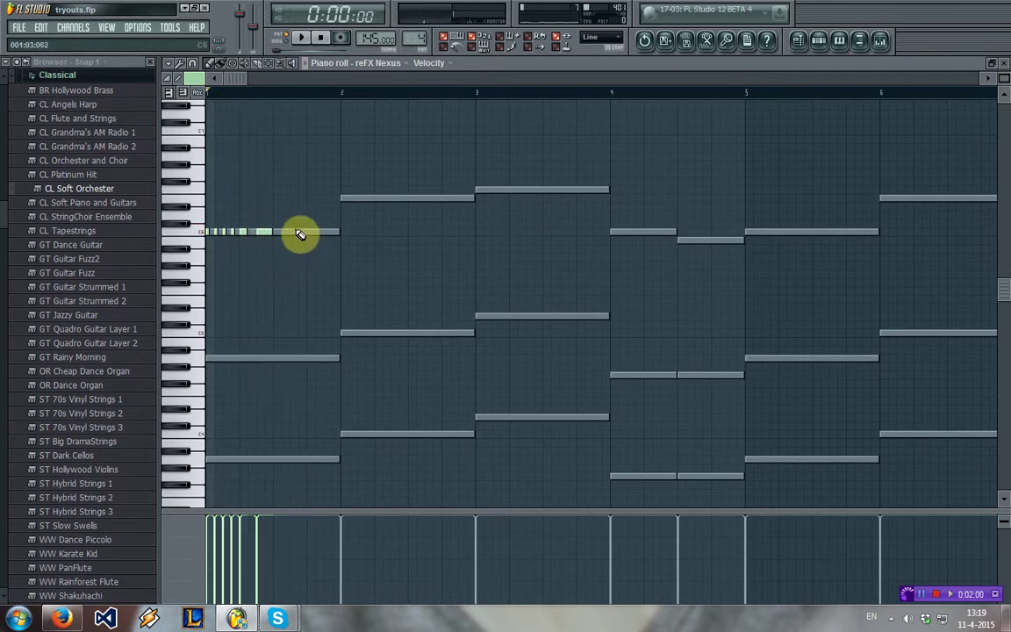
Draw three consecutive C6 notes with a duration of 0:00:048 filling the end of bar 1, and play the bar back
drag(300, 235, 323, 231)
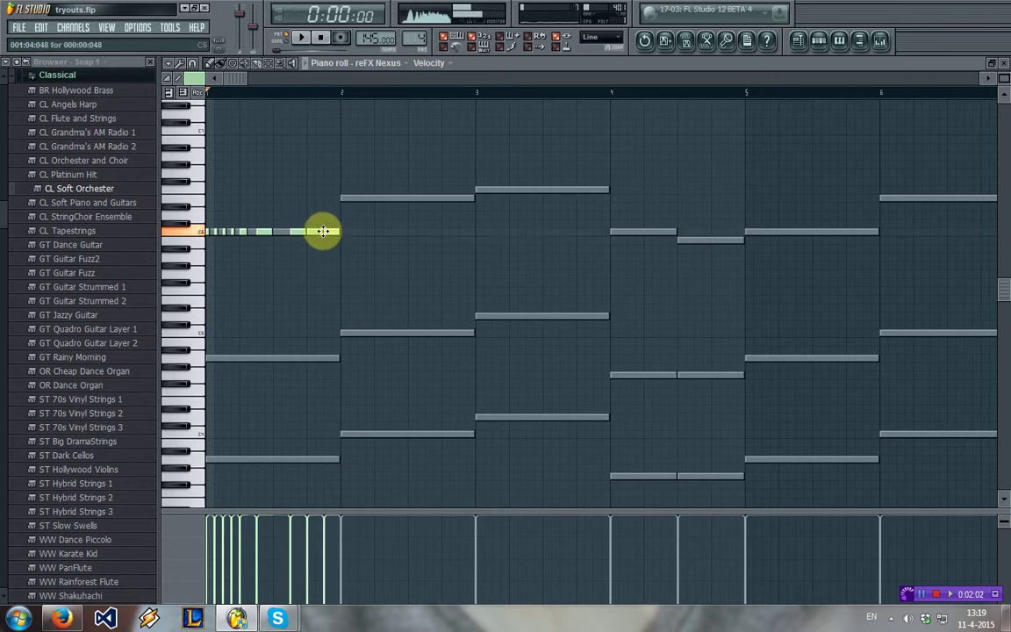
key(space)
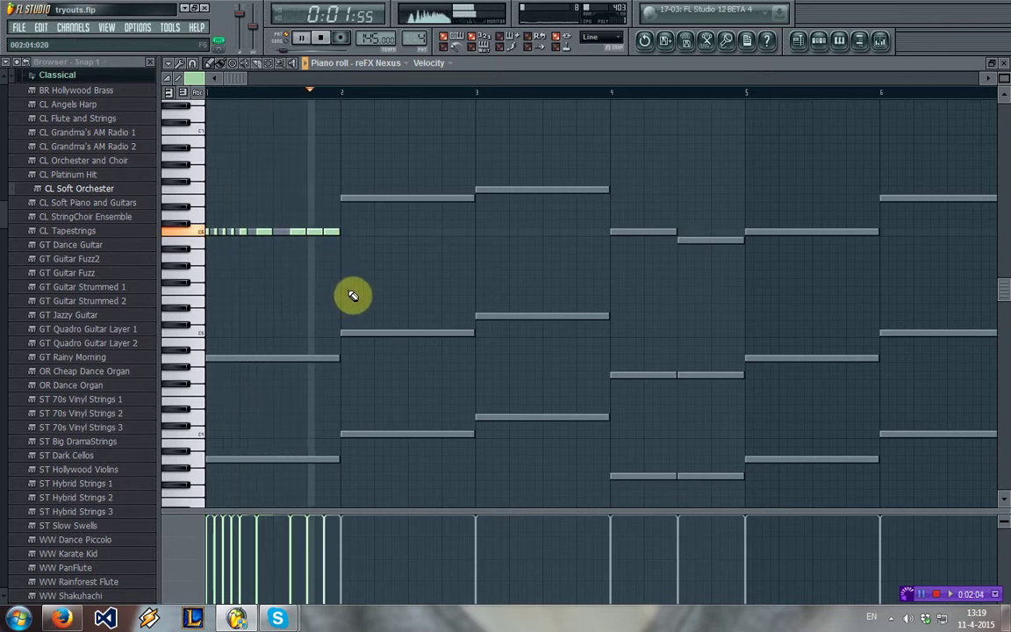
key(space)
Try a rhythm of short E6 notes across bar 2 over the top ghost note, and listen to it
click(346, 199)
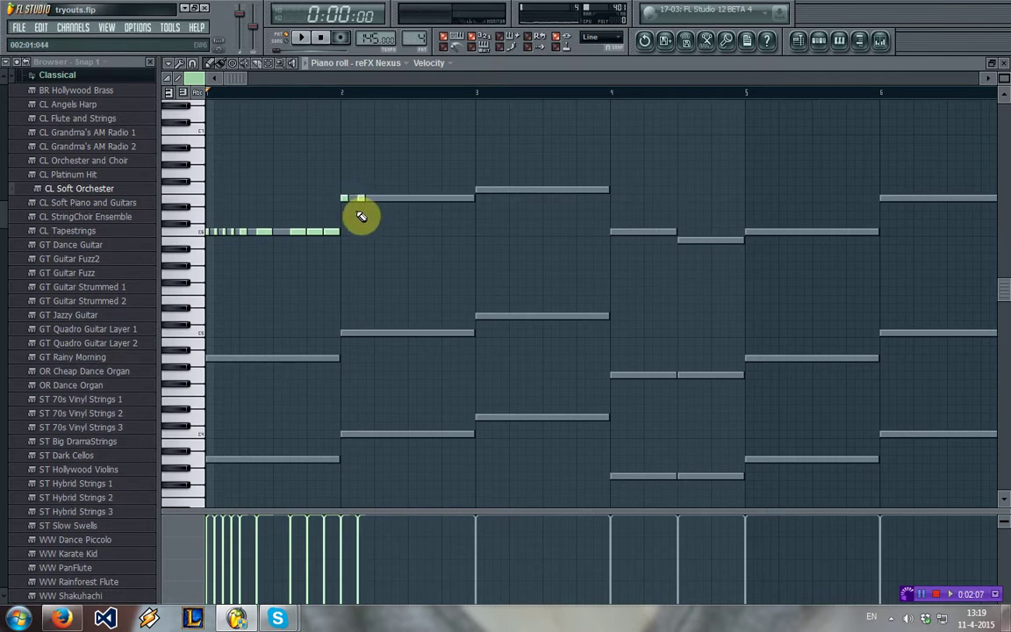
double_click(376, 199)
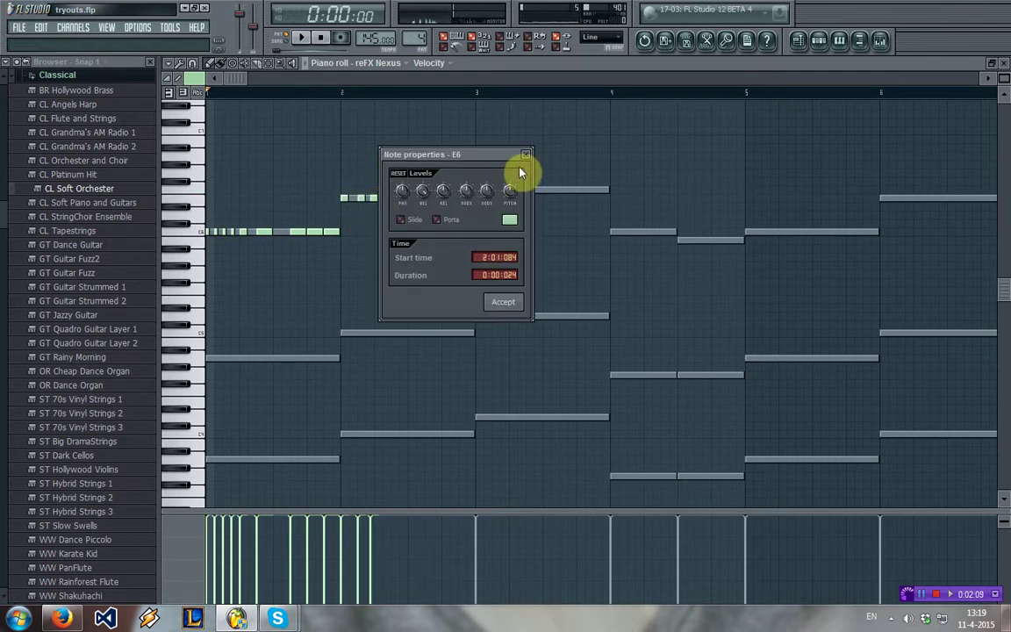
click(533, 156)
right_click(375, 200)
click(376, 199)
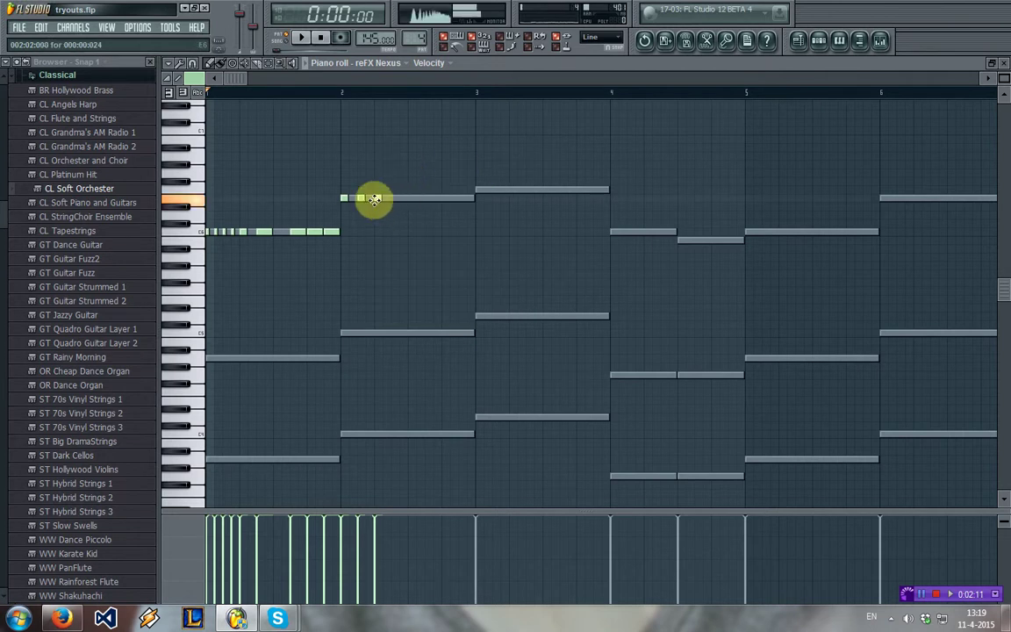
click(401, 199)
right_click(401, 200)
click(412, 200)
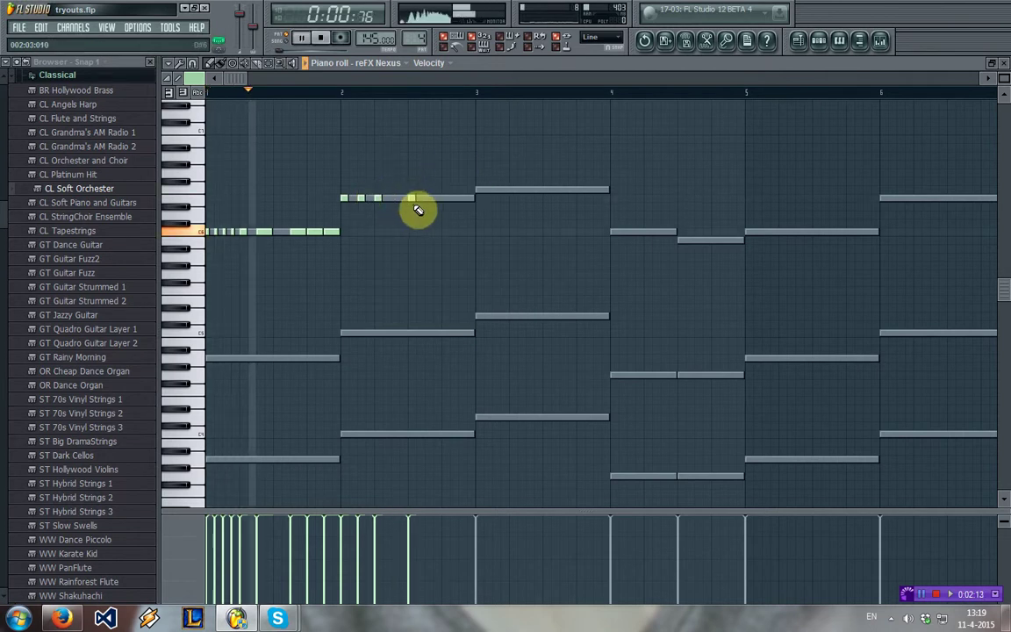
click(428, 200)
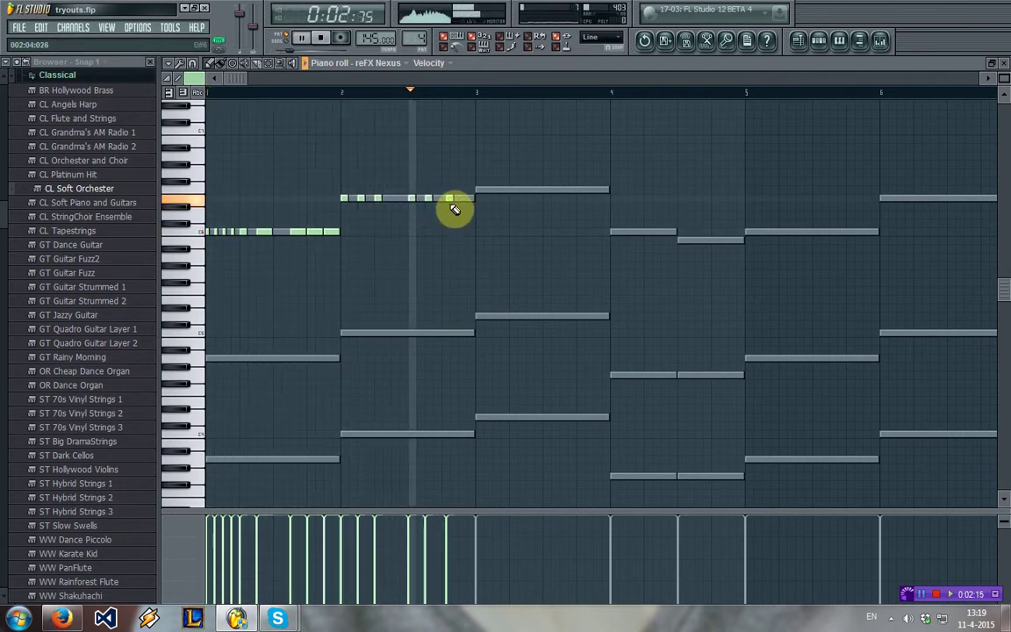
key(space)
Erase the E6 notes after the first in bar 2 and draw two wider-spaced ones, the second starting at 2:02:048
right_click(377, 199)
right_click(360, 198)
click(368, 198)
click(393, 198)
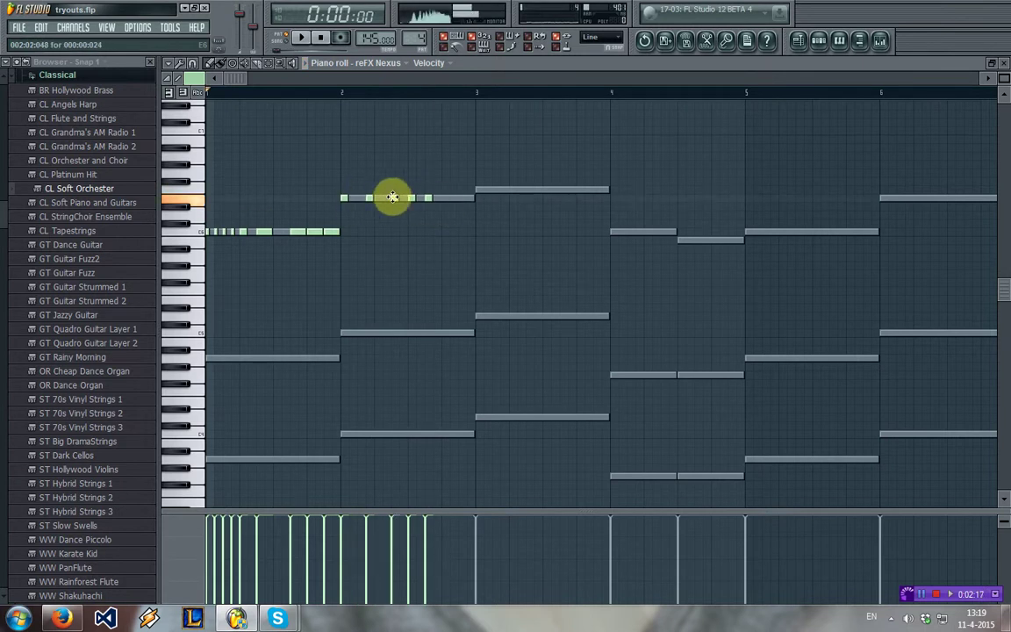
right_click(411, 199)
right_click(428, 199)
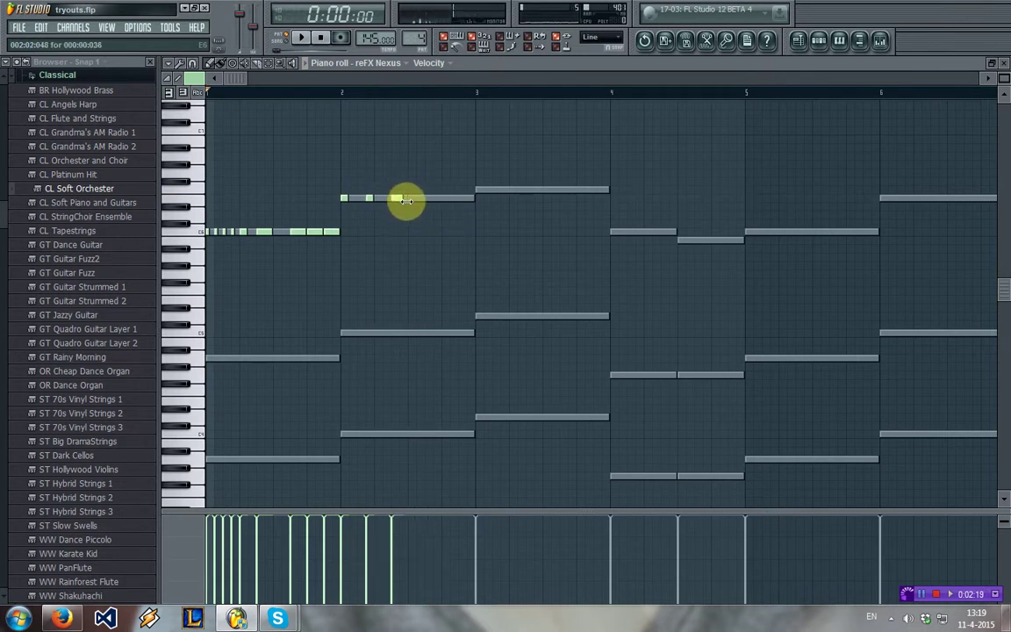
Draw three consecutive E6 notes at the end of bar 2, split its opening note into two very short ones, and play it back
click(429, 198)
click(442, 197)
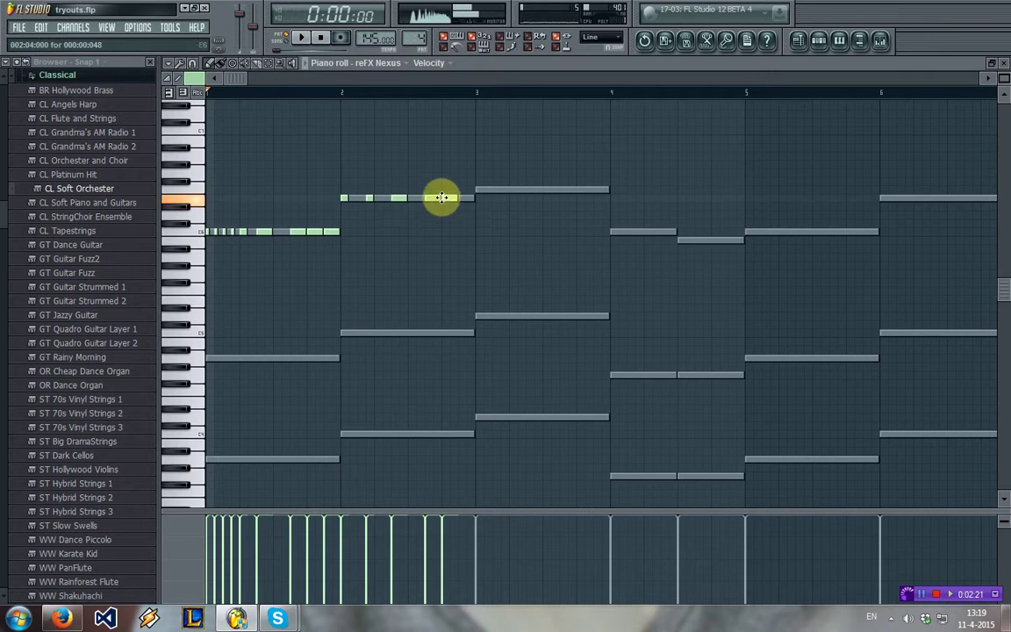
click(457, 198)
key(space)
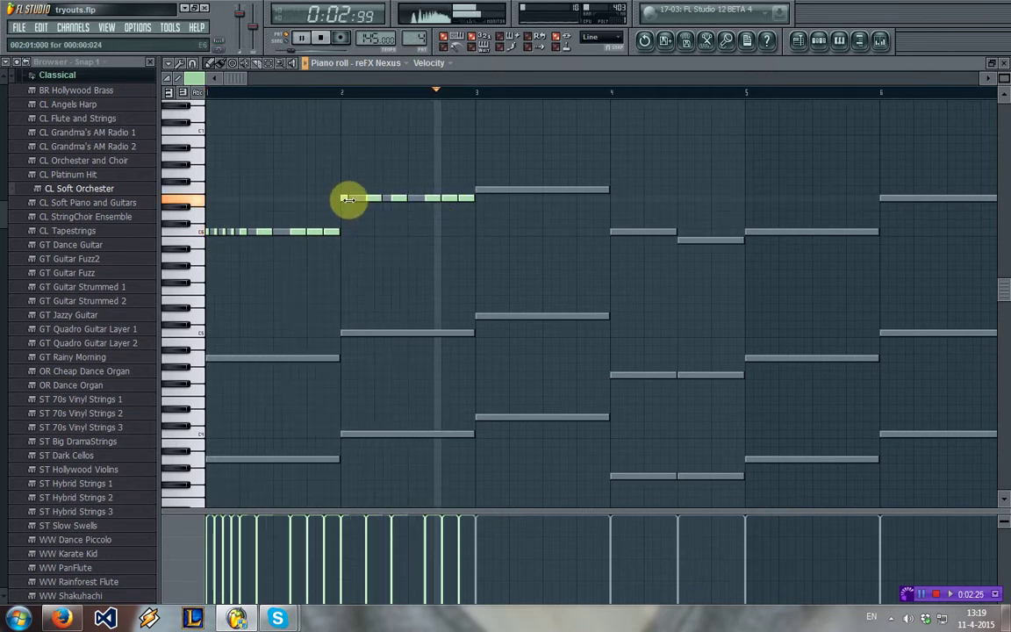
key(space)
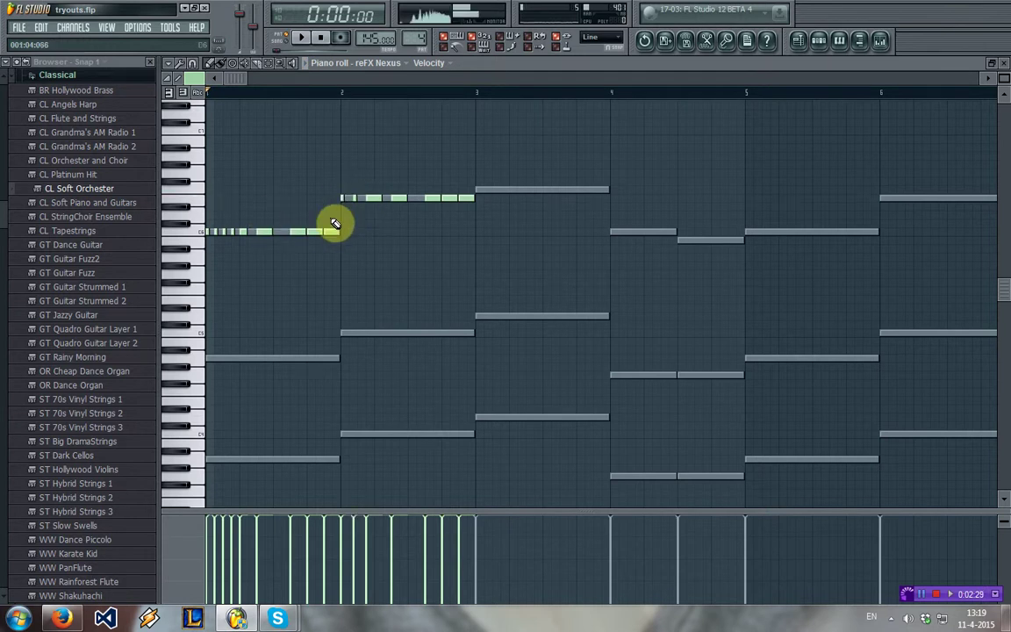
Transpose the five notes opening bar 1 down three semitones to A5, checking the new pitch in playback
click(270, 65)
drag(236, 221, 195, 244)
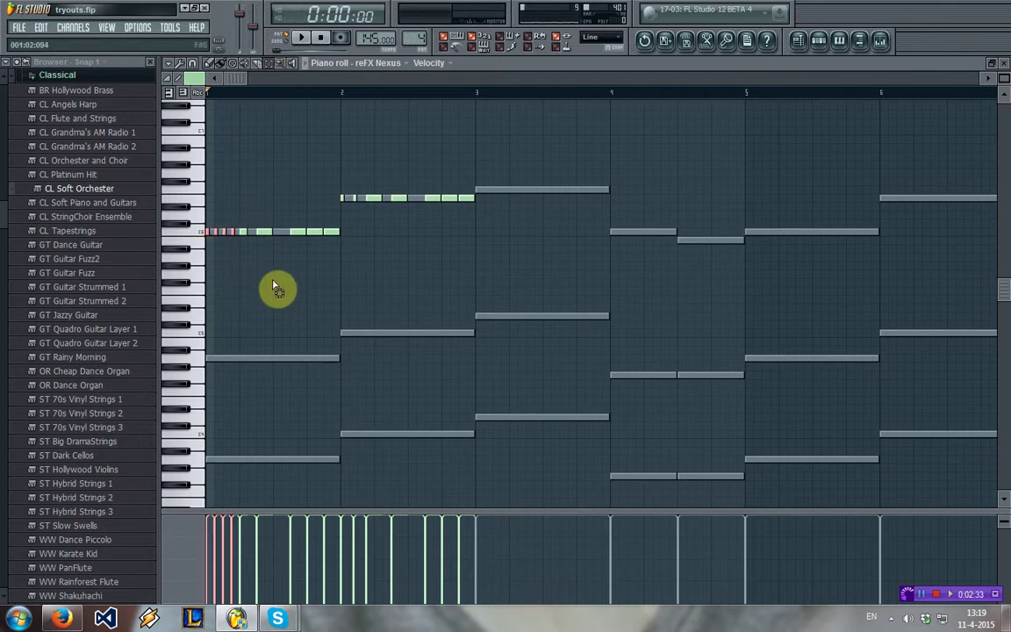
key(shift+Down)
key(shift+Down)
key(shift+Down)
key(space)
key(space)
click(209, 64)
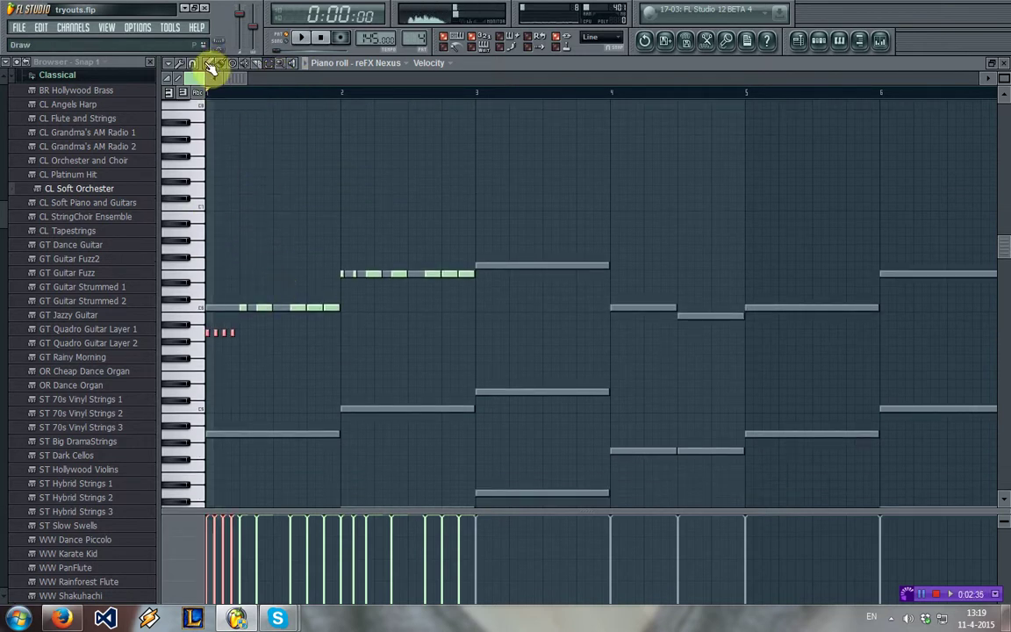
drag(242, 308, 241, 333)
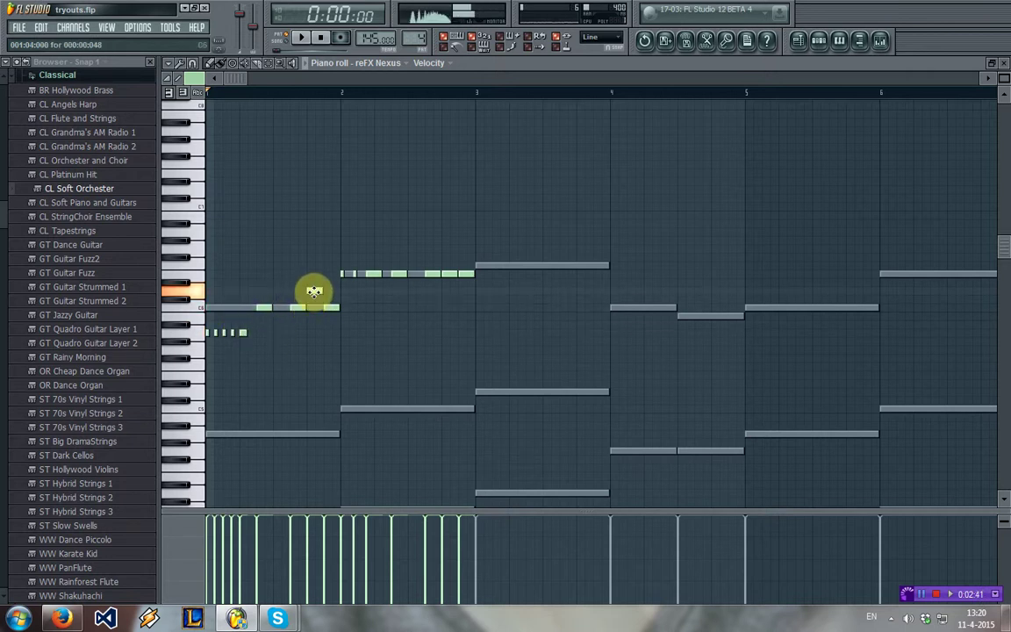
Lower the beat 4 note of bar 1 to B5 and bring bar 2's second short E6 note closer to the first, checking in playback
drag(313, 305, 312, 317)
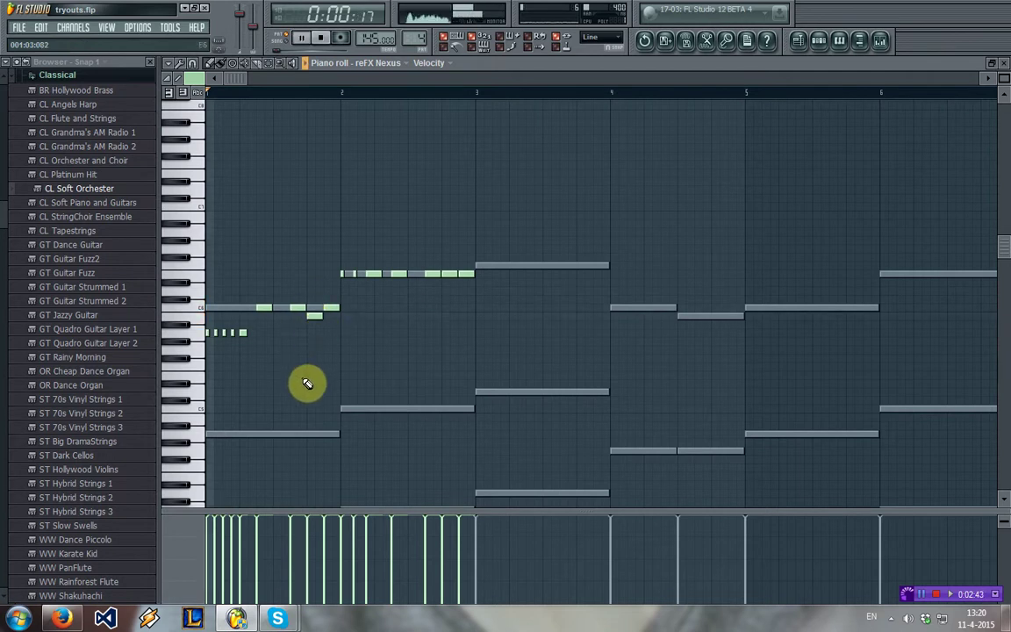
key(space)
key(space)
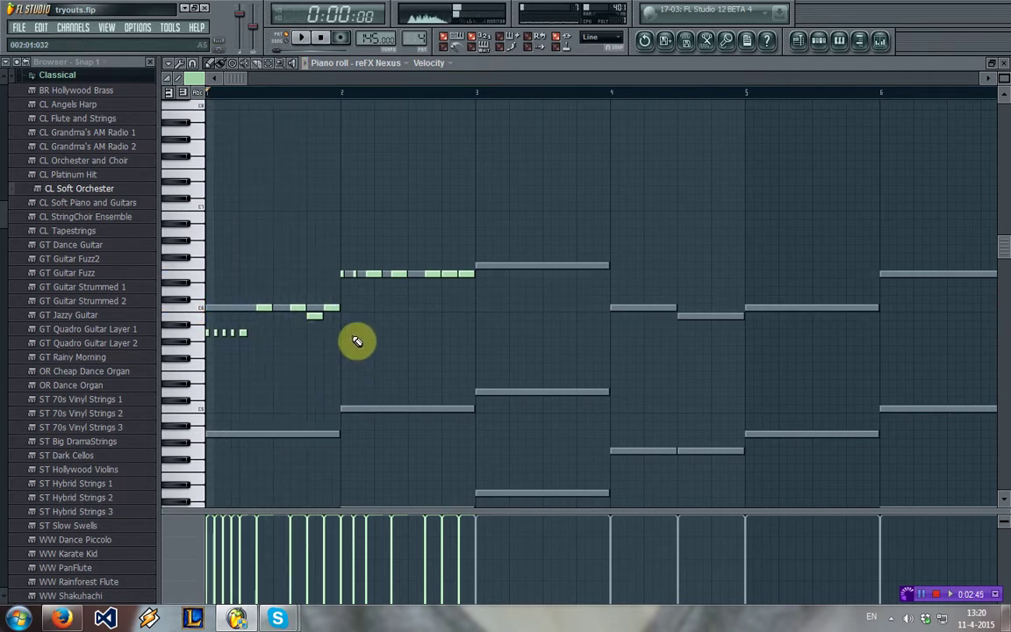
key(space)
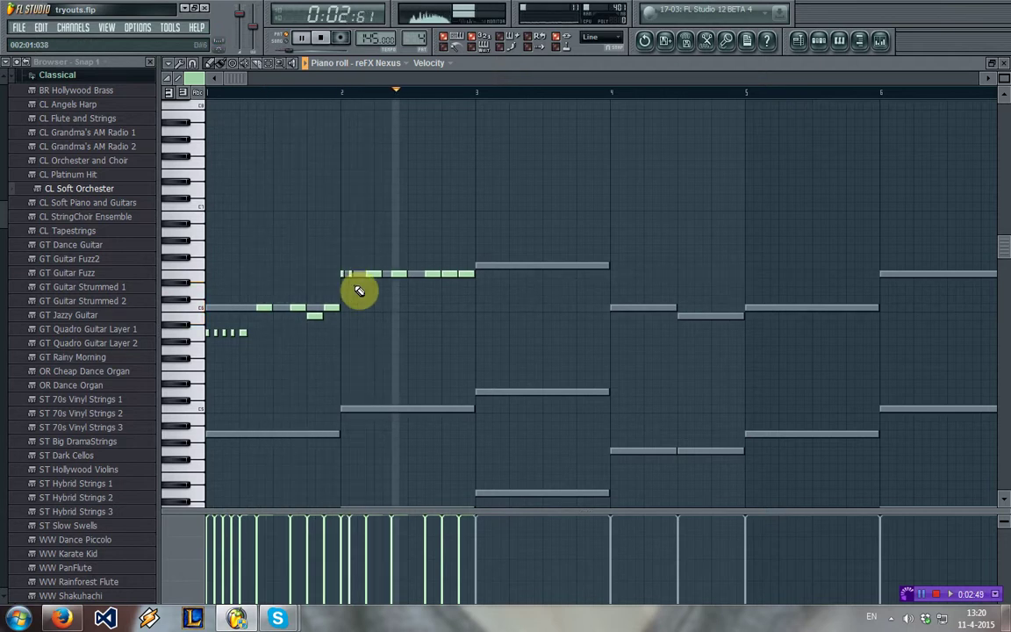
key(space)
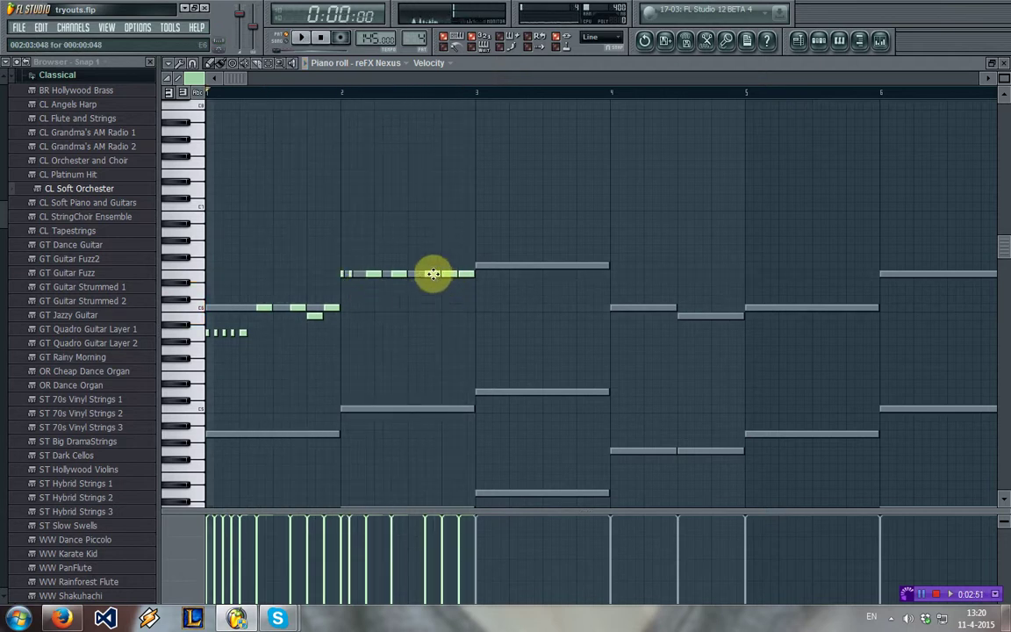
Raise the first two of bar 2's closing three notes to G6 and F6, add an F6 note at the start of bar 3, and listen
right_click(432, 273)
click(433, 247)
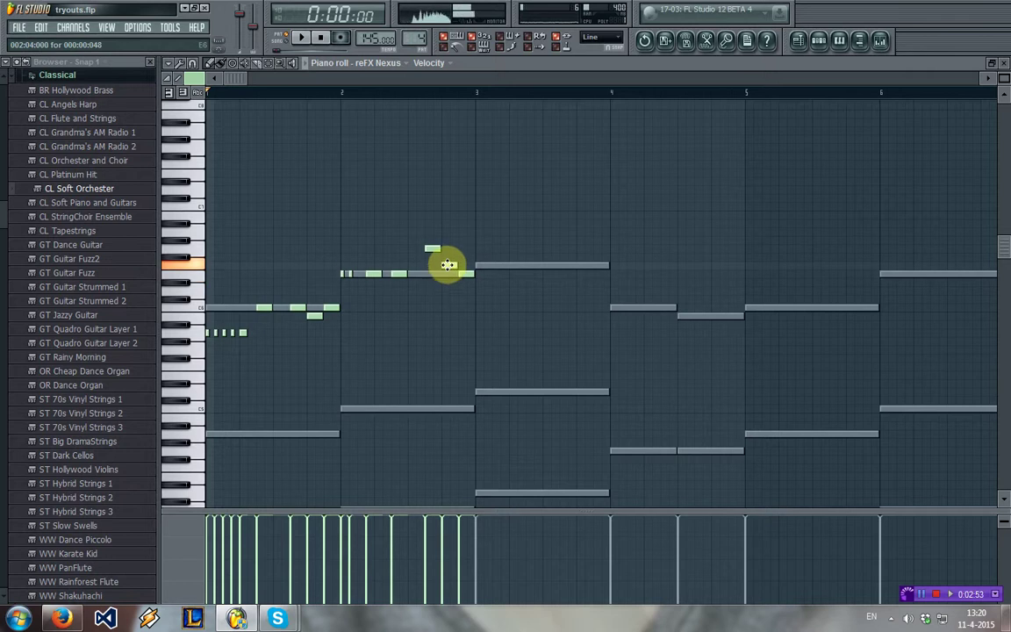
click(448, 265)
click(482, 265)
key(space)
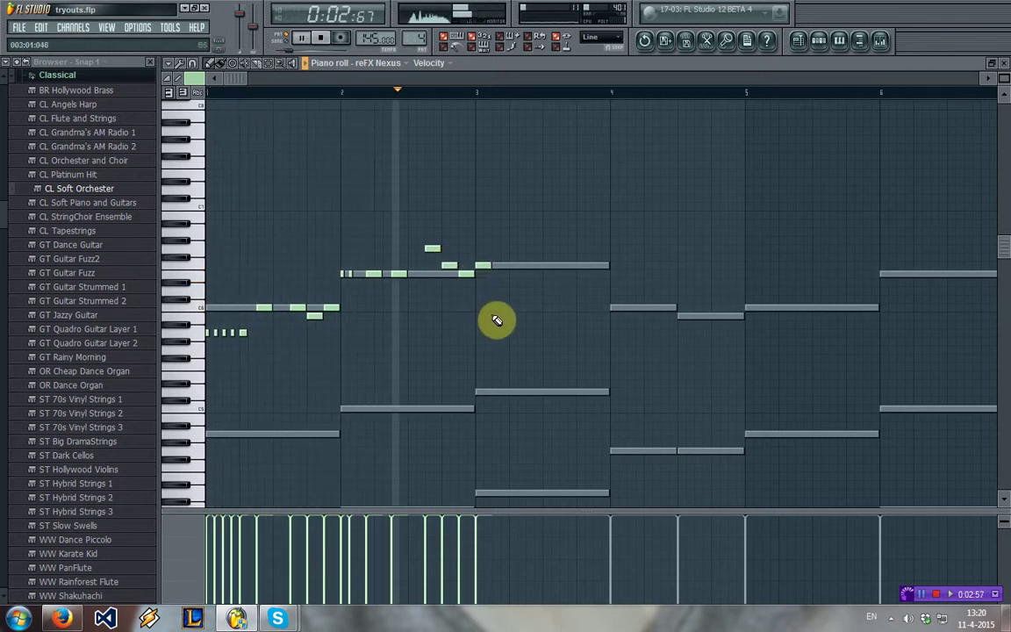
key(space)
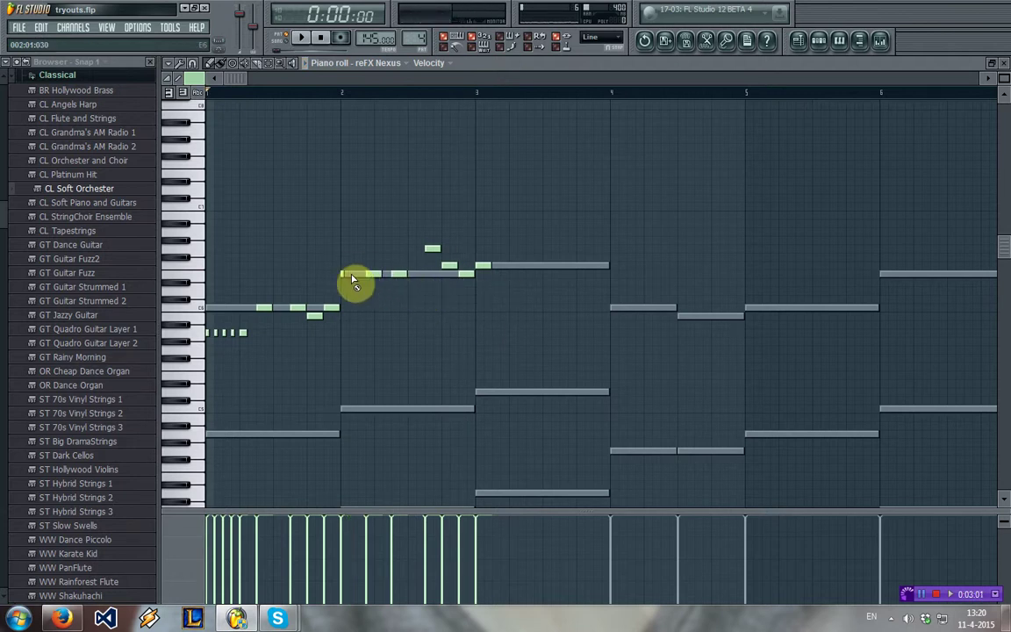
Replace bar 2's short opening notes with one D6 note of 0:00:048, raise the 2:02:048 note to F6, and play it back
key(space)
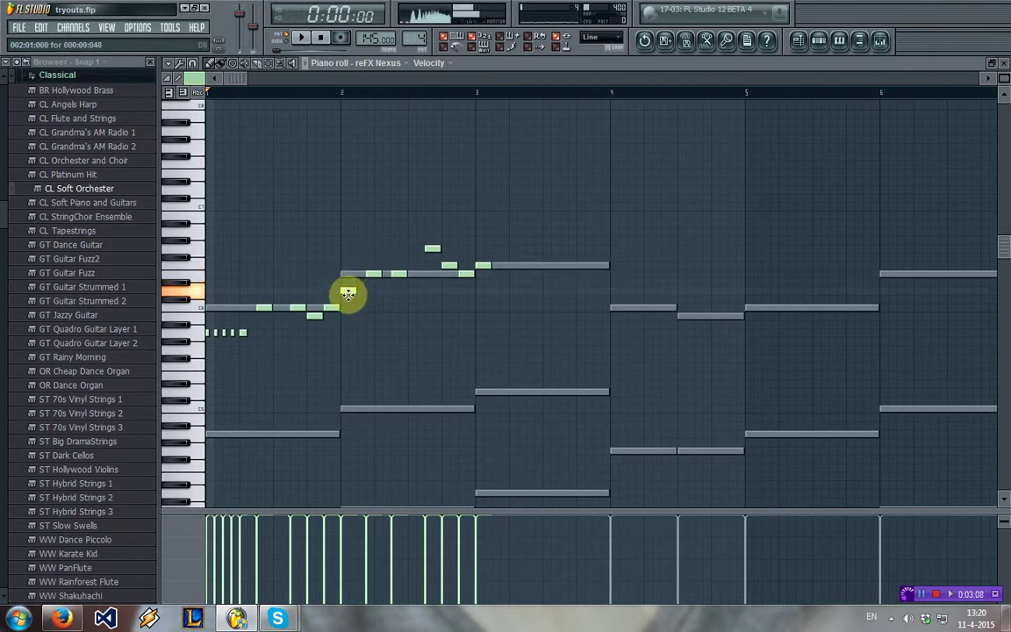
key(space)
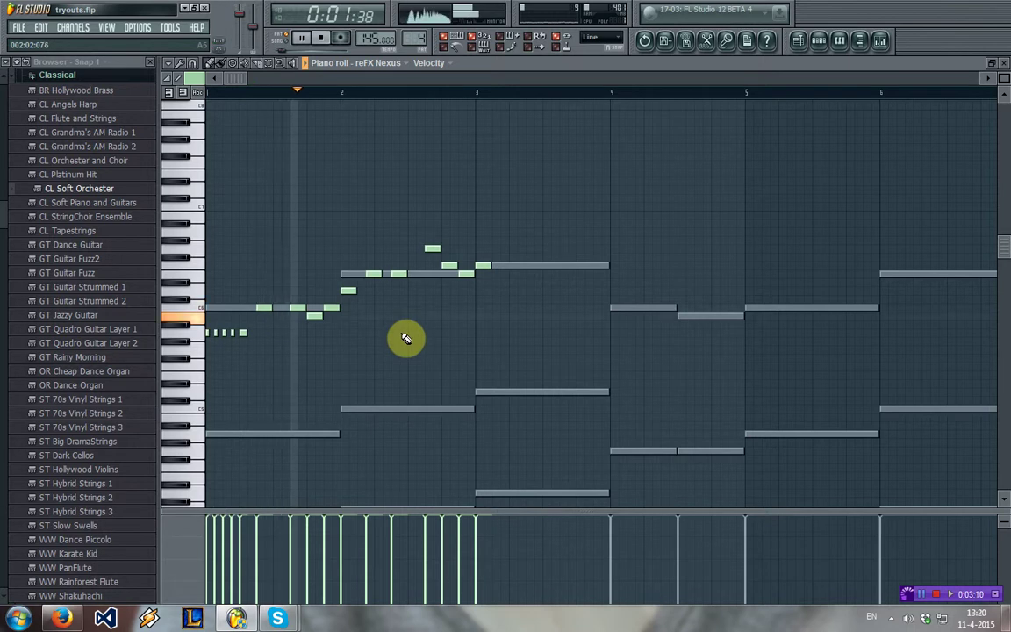
key(space)
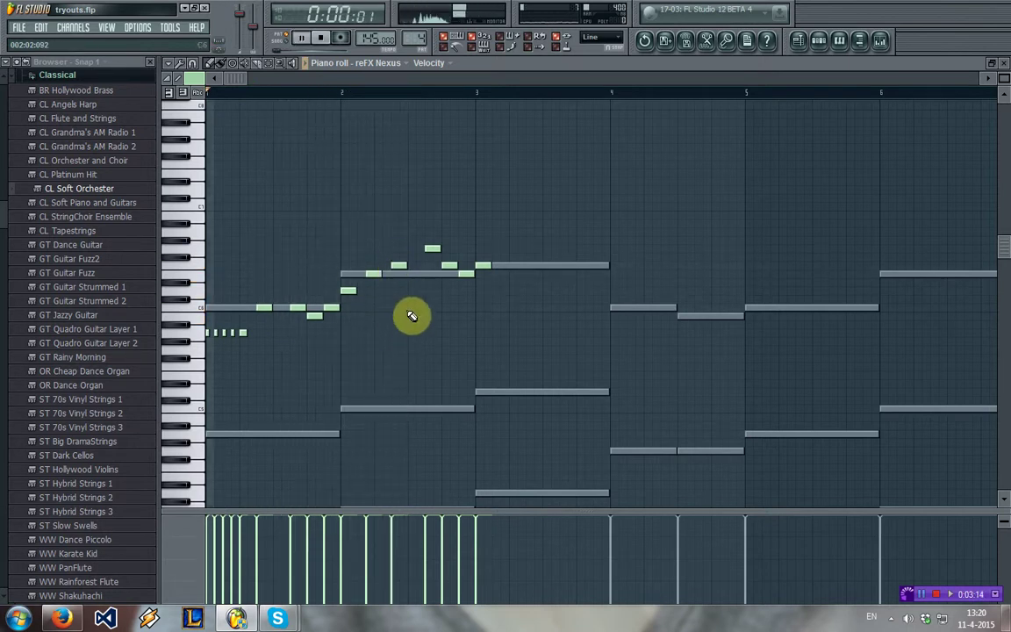
Listen to the melody and extend bar 3 with F6 notes on beats 2 and 3, a G#6 note and a closing F6 note
key(space)
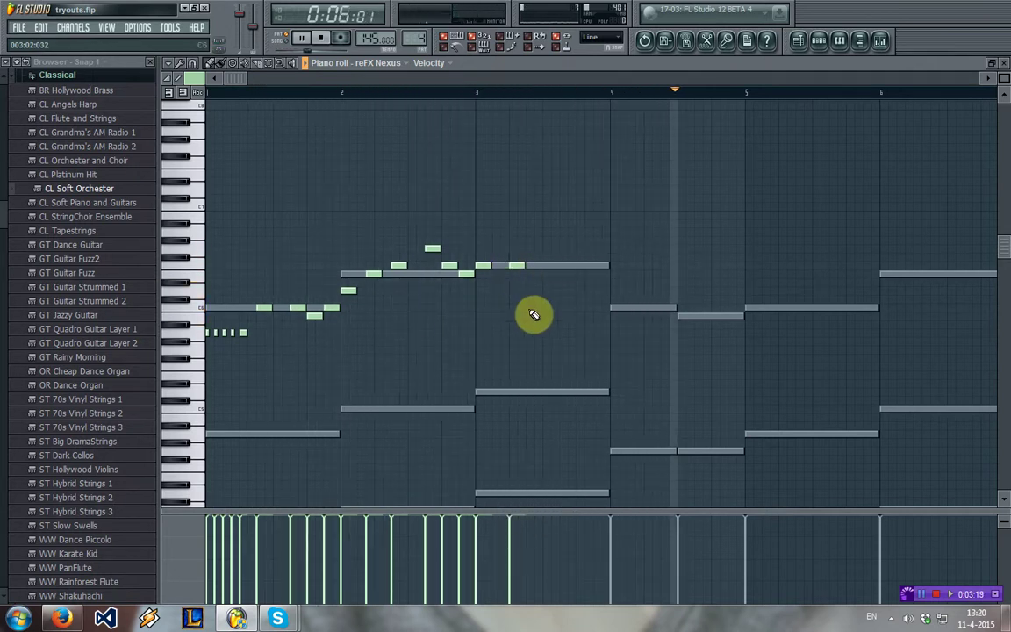
key(space)
click(516, 265)
click(549, 265)
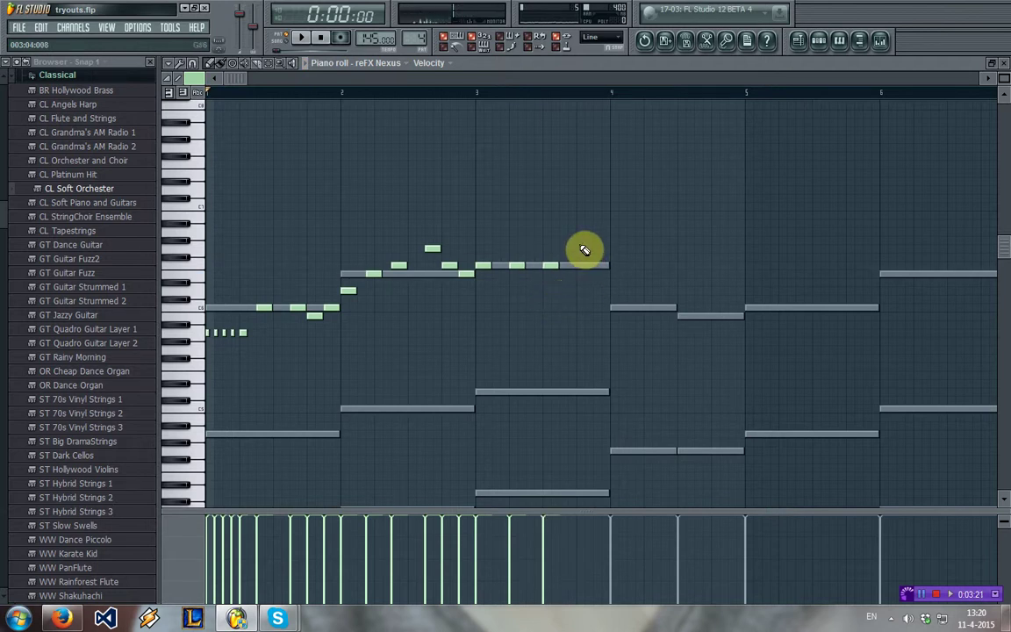
click(583, 239)
click(600, 265)
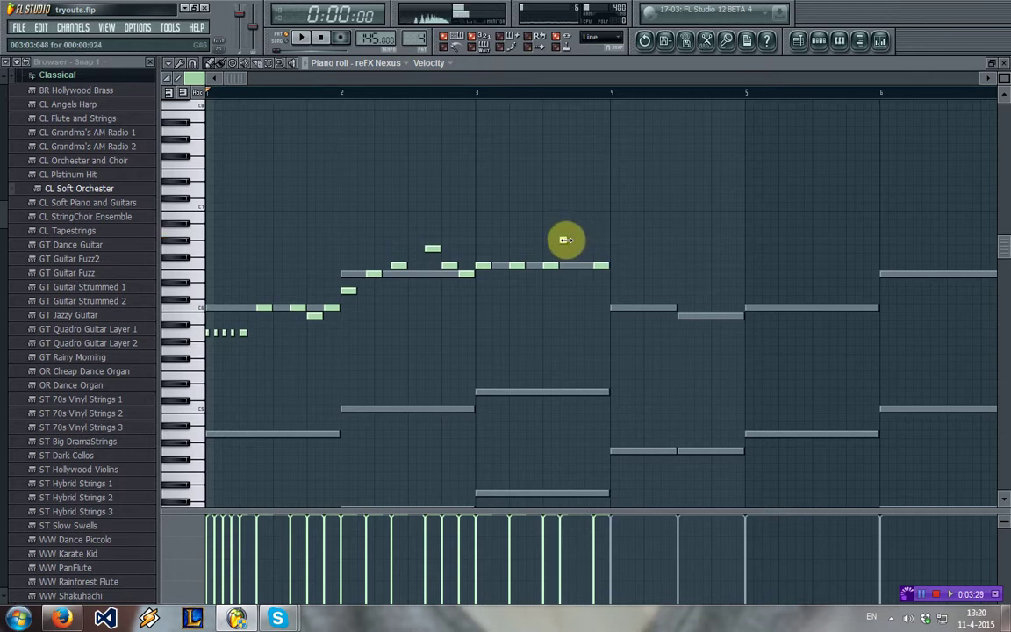
Finish bar 3 with F6 on beat 4 and D6 after it, and place C6 and B5 on beats 1 and 3 of bar 4
double_click(564, 239)
click(709, 196)
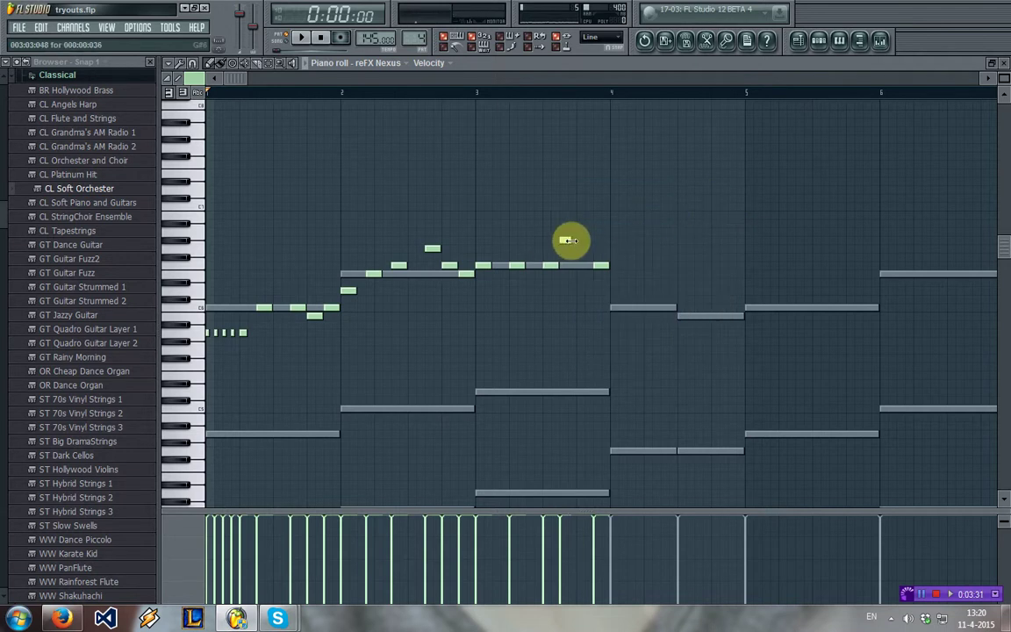
drag(597, 267, 586, 268)
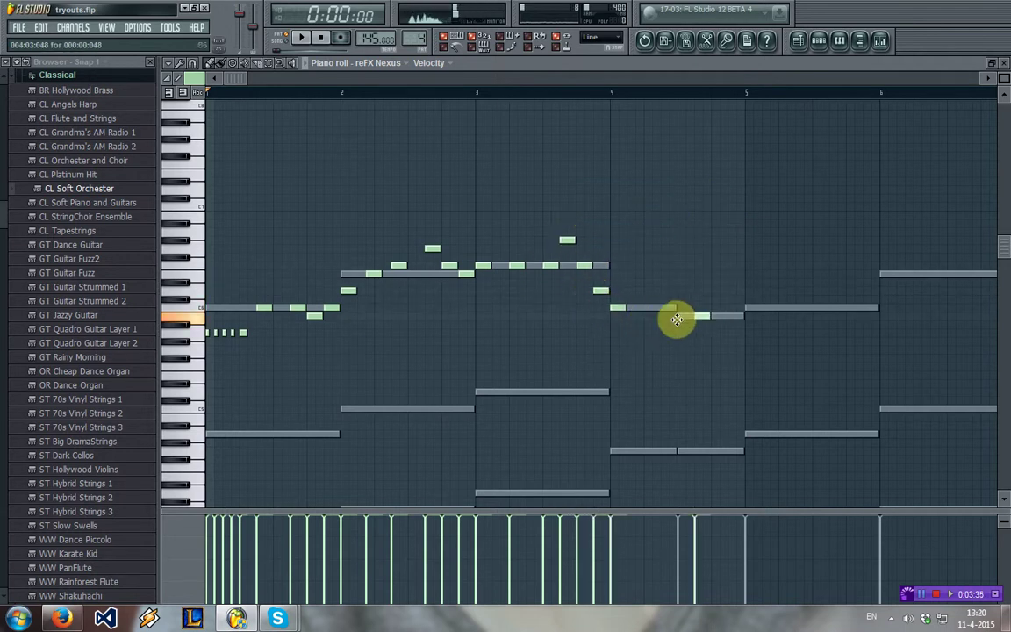
scroll(581, 345, down, 1)
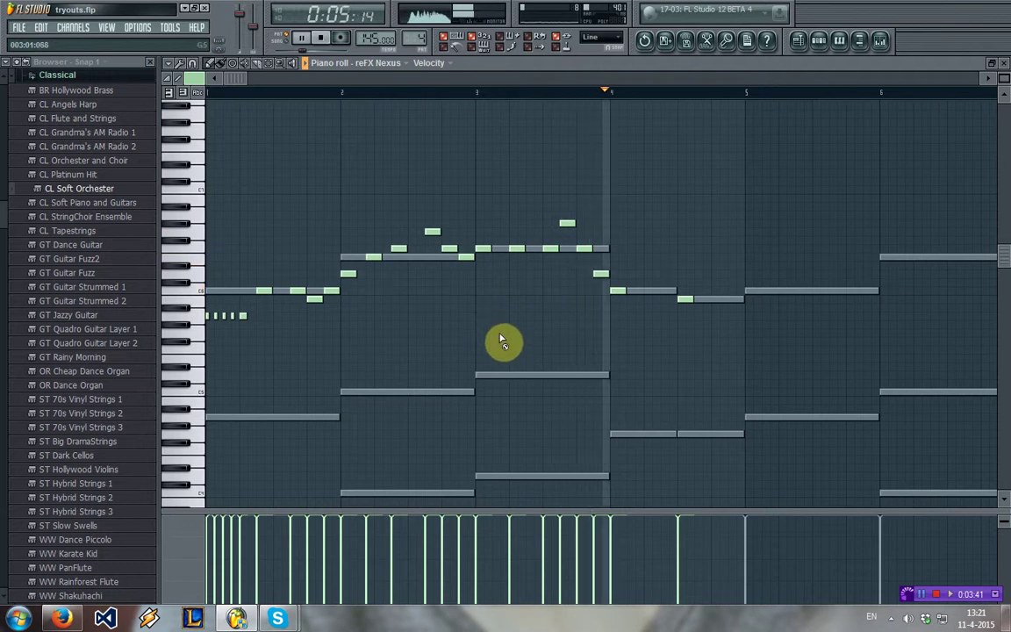
Rework bar 3's ending into 0:00:024 notes: G#6 on beat 4, F6 at 3:04:048 and a closing B5
key(space)
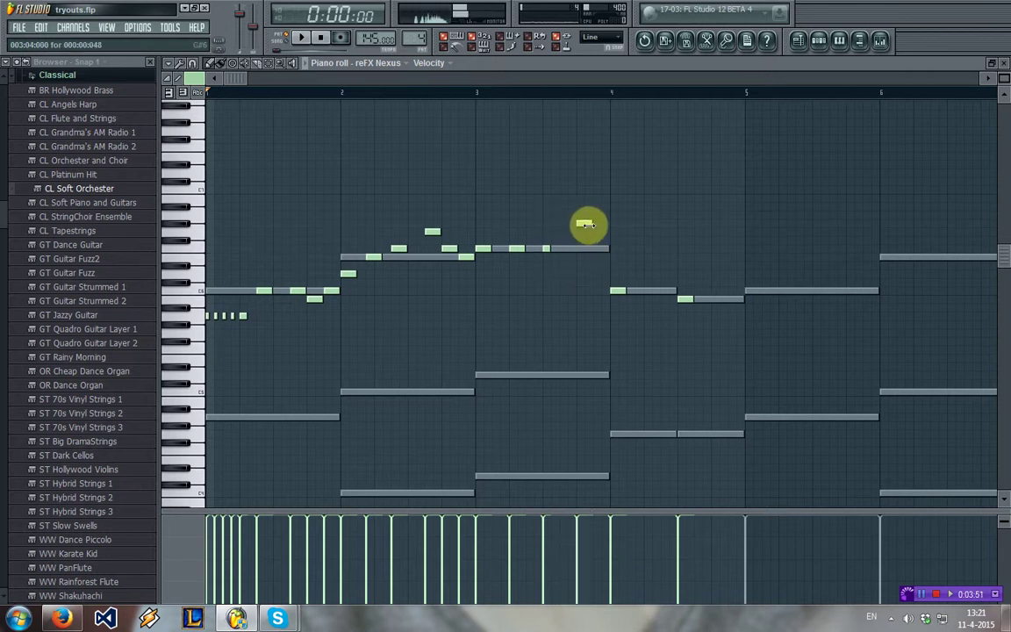
double_click(598, 273)
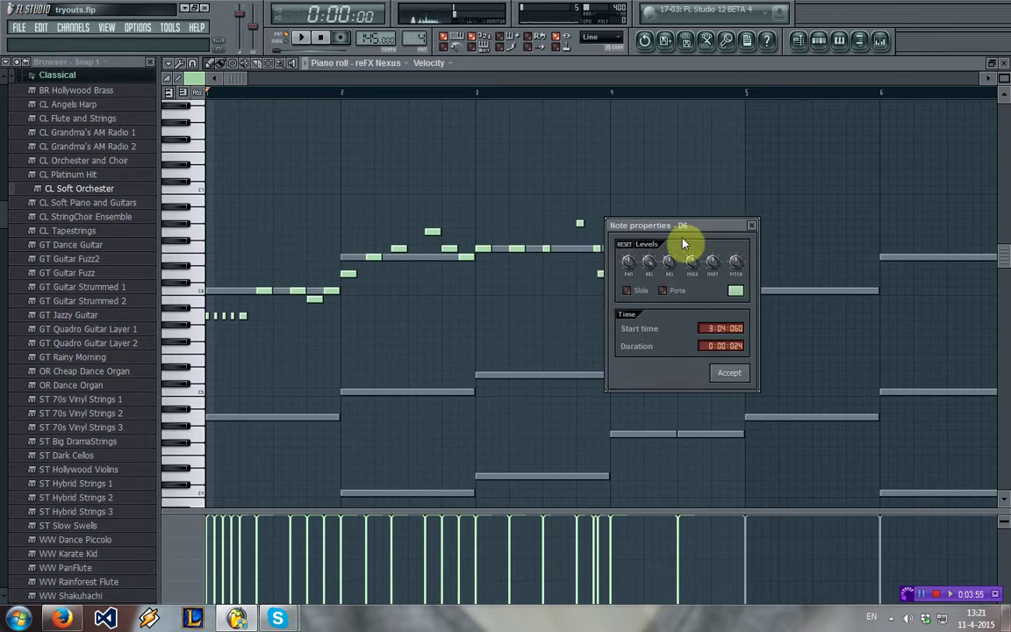
click(750, 227)
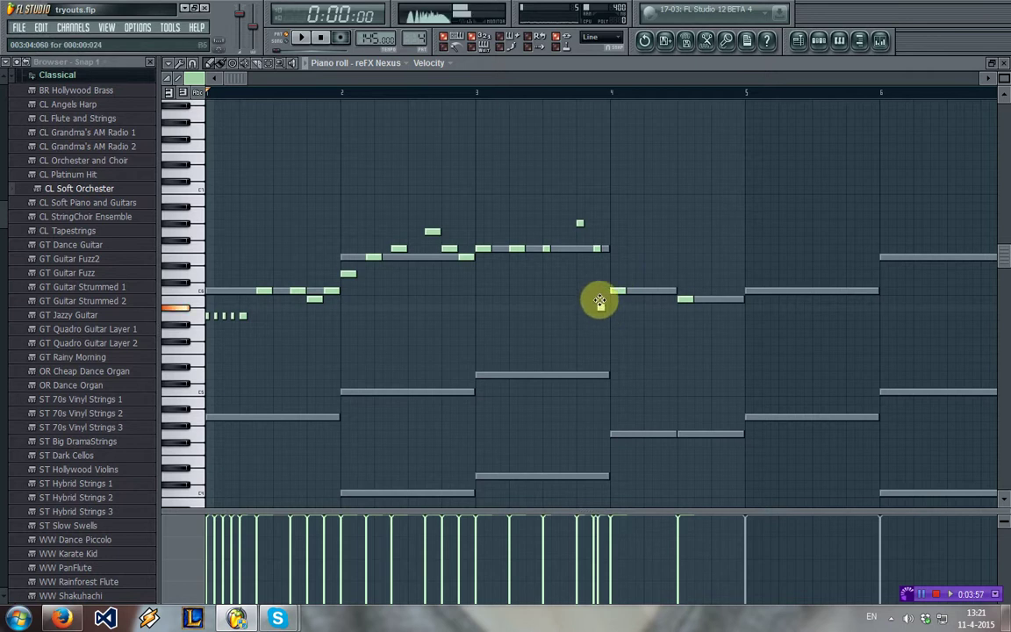
Copy all reFX Nexus notes from the good pattern, paste them alongside the melody in good #2, and play it back
click(1004, 66)
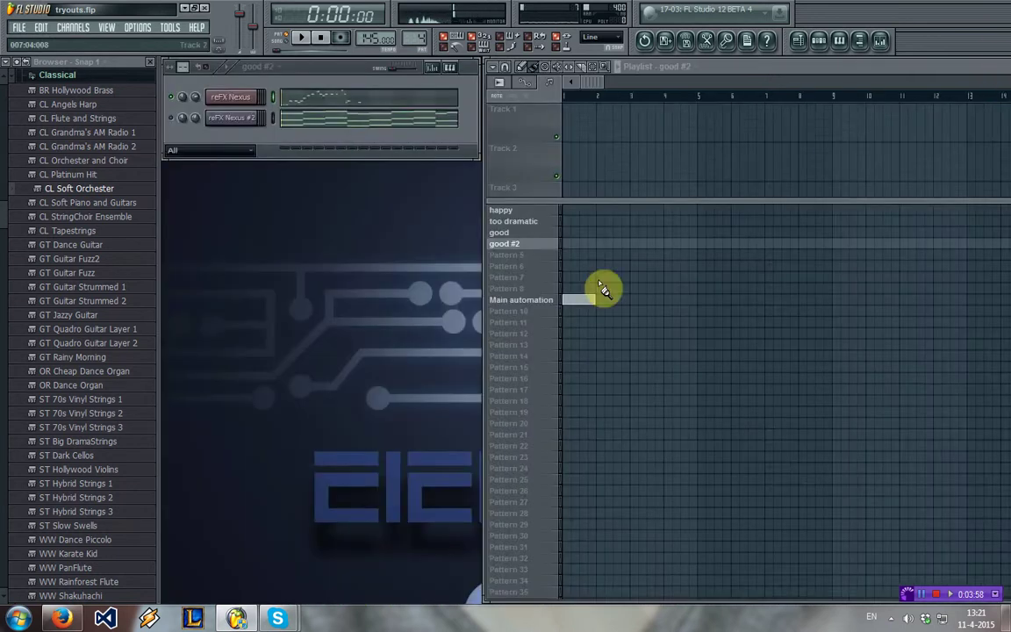
click(522, 235)
click(390, 97)
key(ctrl+a)
click(1003, 67)
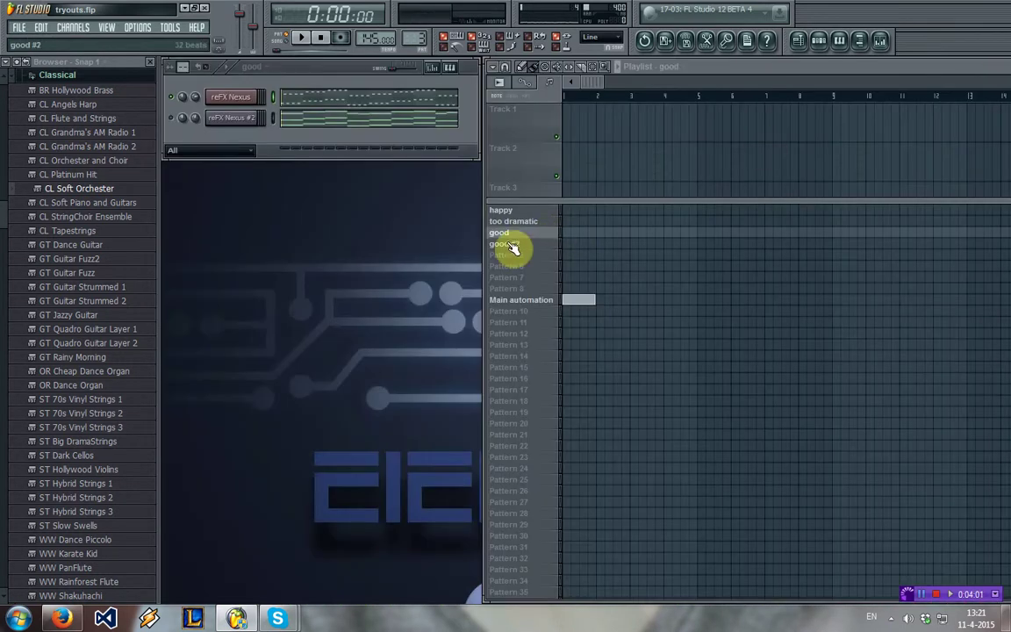
click(510, 246)
click(368, 101)
key(ctrl+v)
key(space)
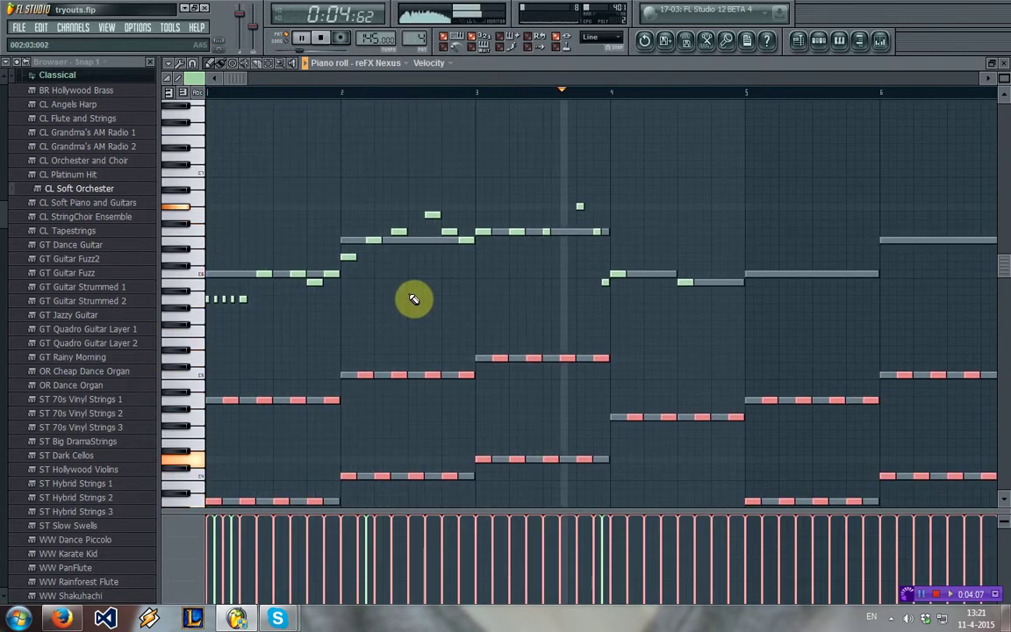
Deselect the pasted notes, add A5 on beat 4 of bar 4, and lower bar 3's G#6 to G6 while lengthening its third F6
key(space)
key(ctrl+d)
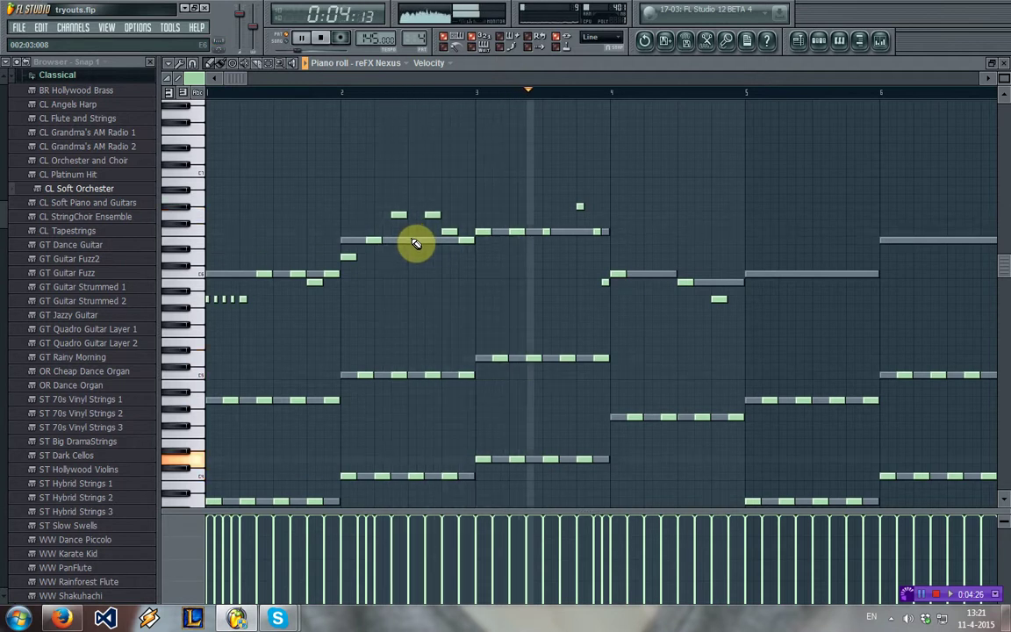
key(space)
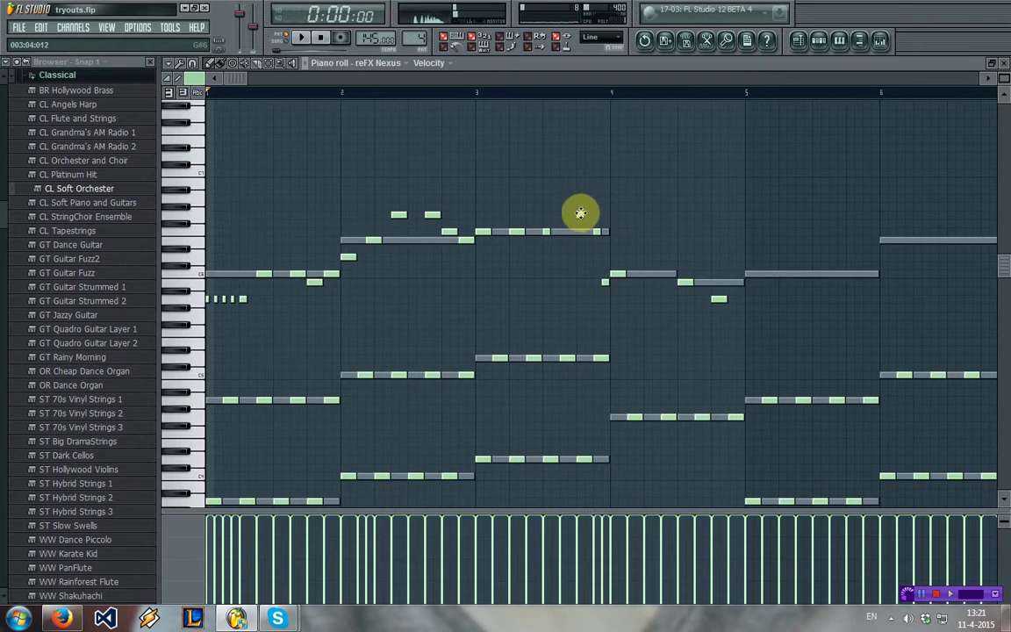
key(space)
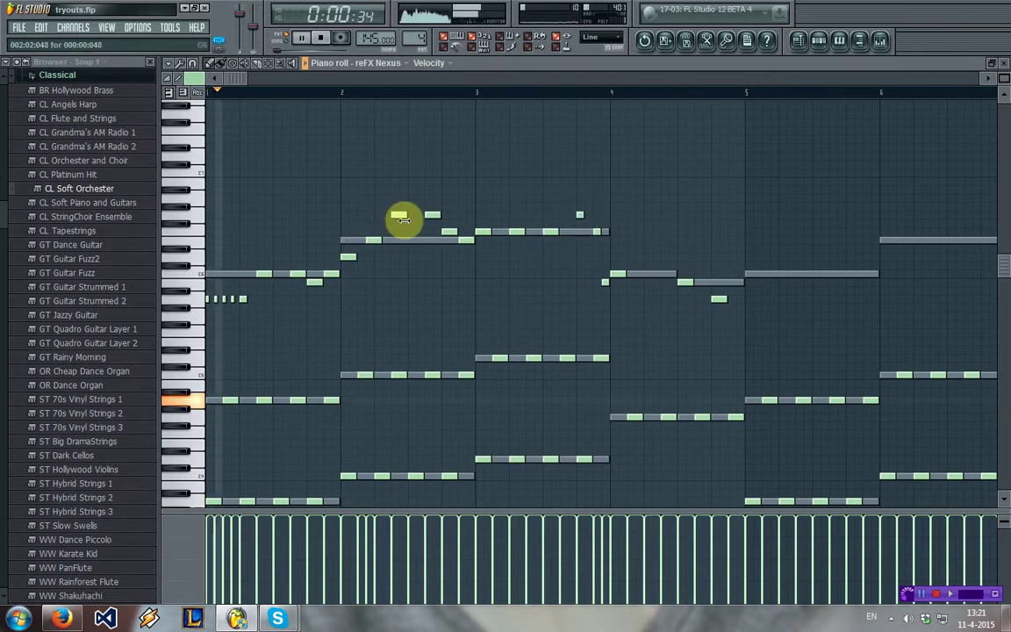
Try F6, D6, F#6 and E6 in turn for the note at 2:02:048, listening to each pitch
drag(396, 217, 396, 242)
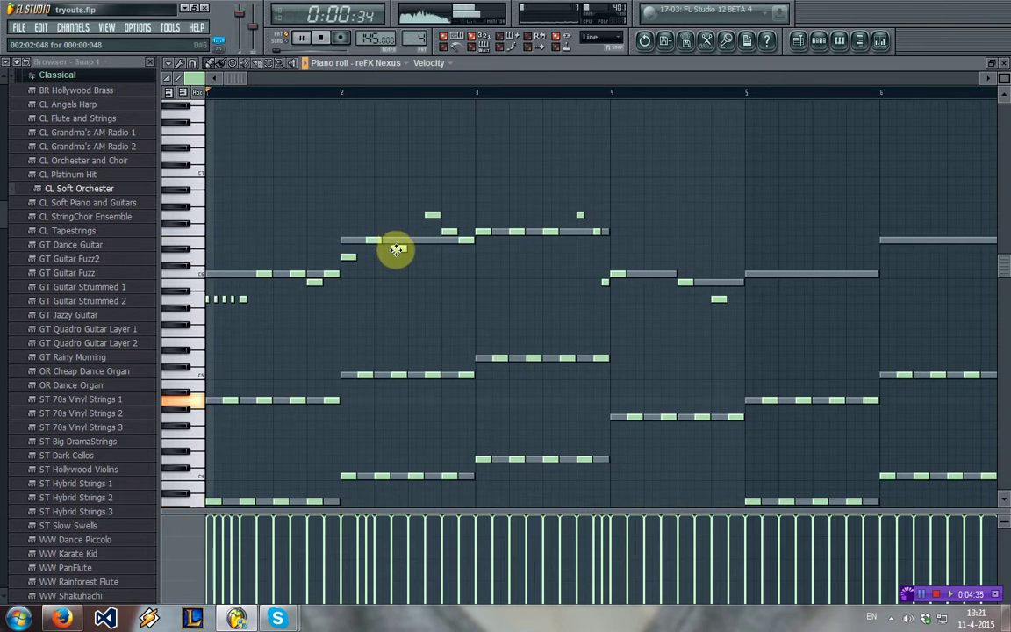
drag(396, 249, 396, 230)
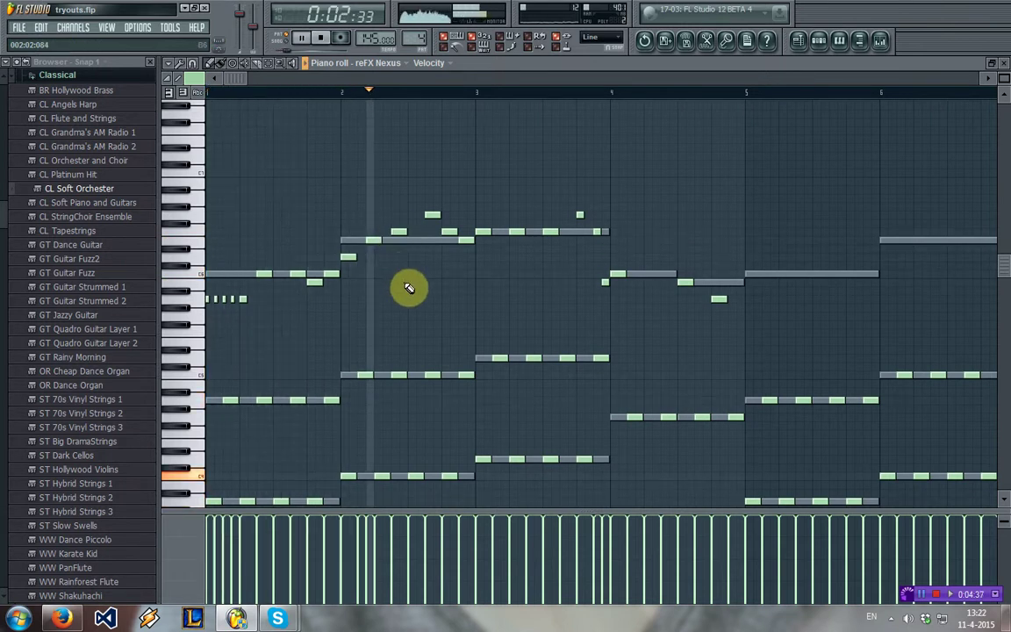
key(space)
double_click(397, 232)
click(552, 185)
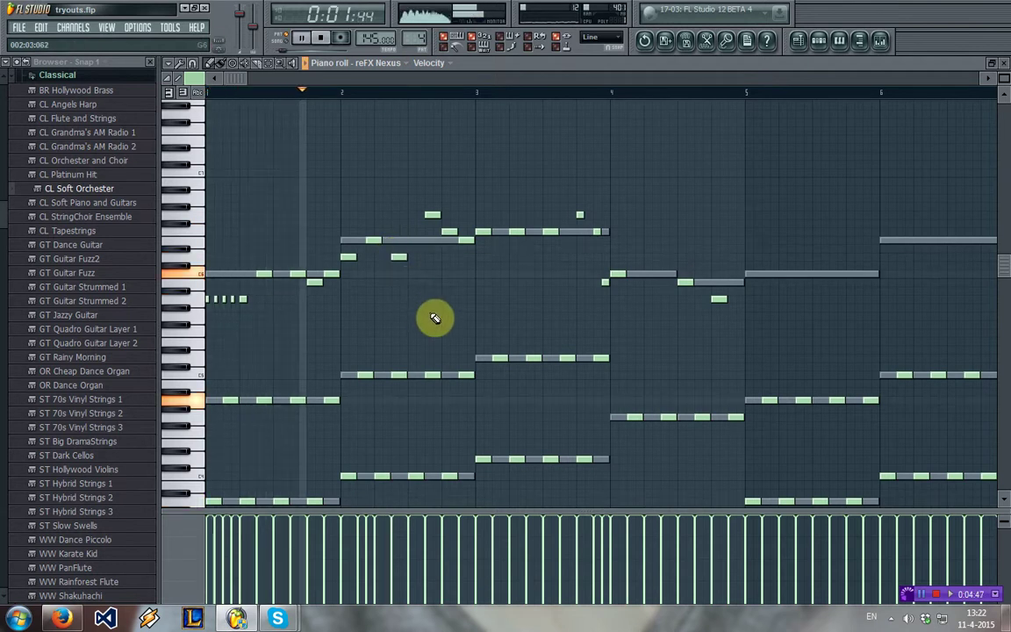
key(space)
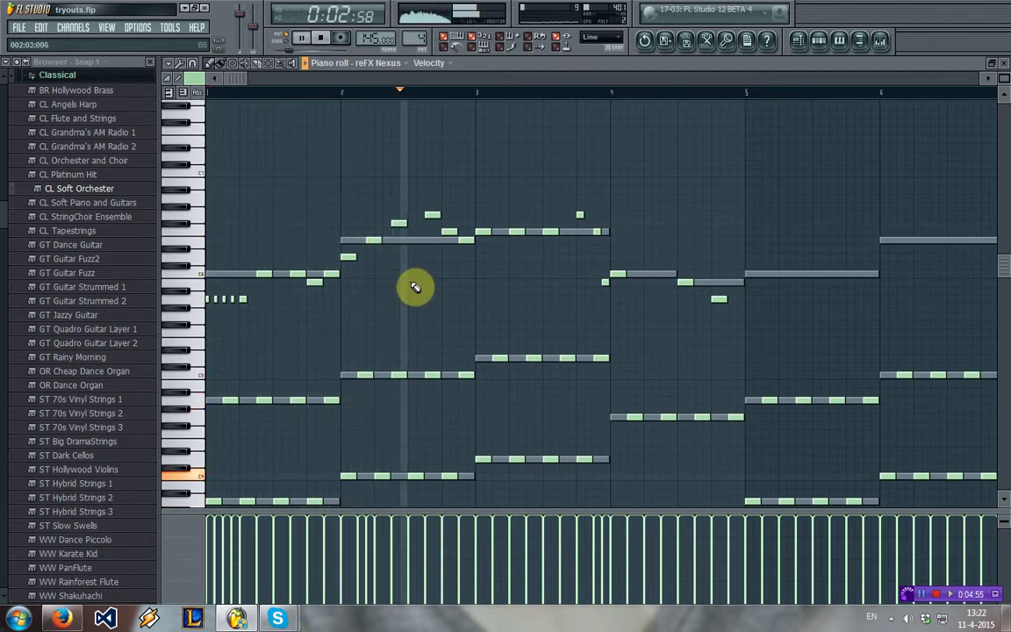
key(space)
drag(399, 225, 397, 235)
key(space)
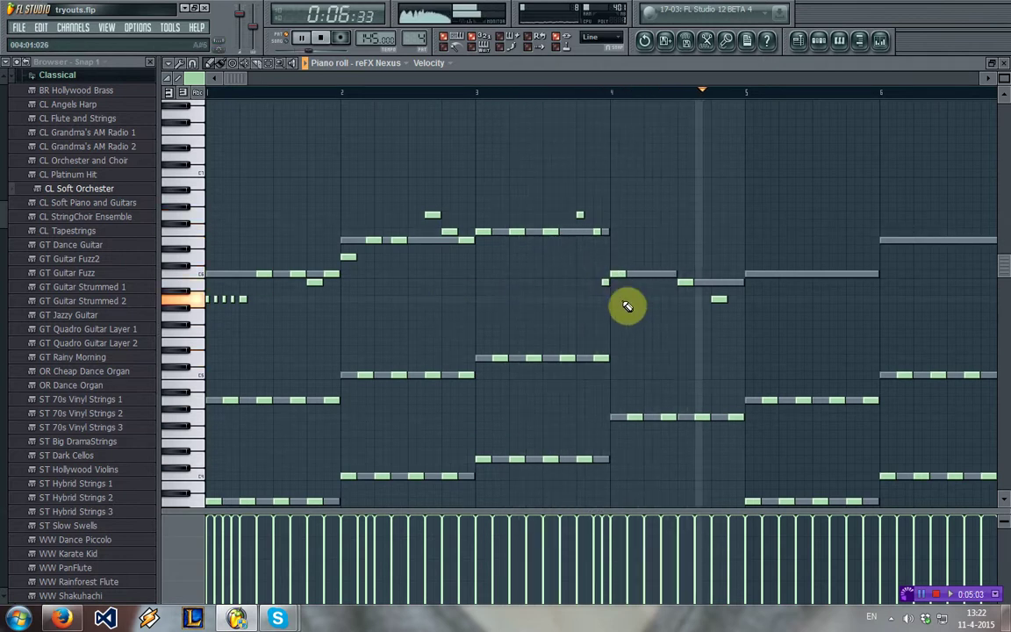
Lengthen bar 3's G6 note to 0:00:048, add C6 on beat 2 of bar 4, and set the 2:02:048 note to F6
key(space)
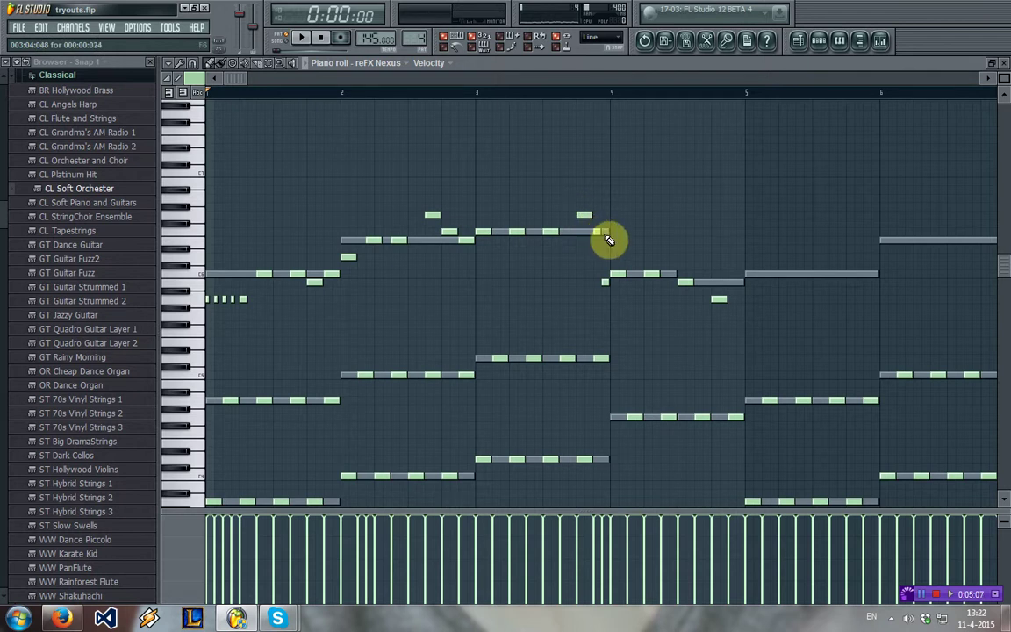
double_click(583, 215)
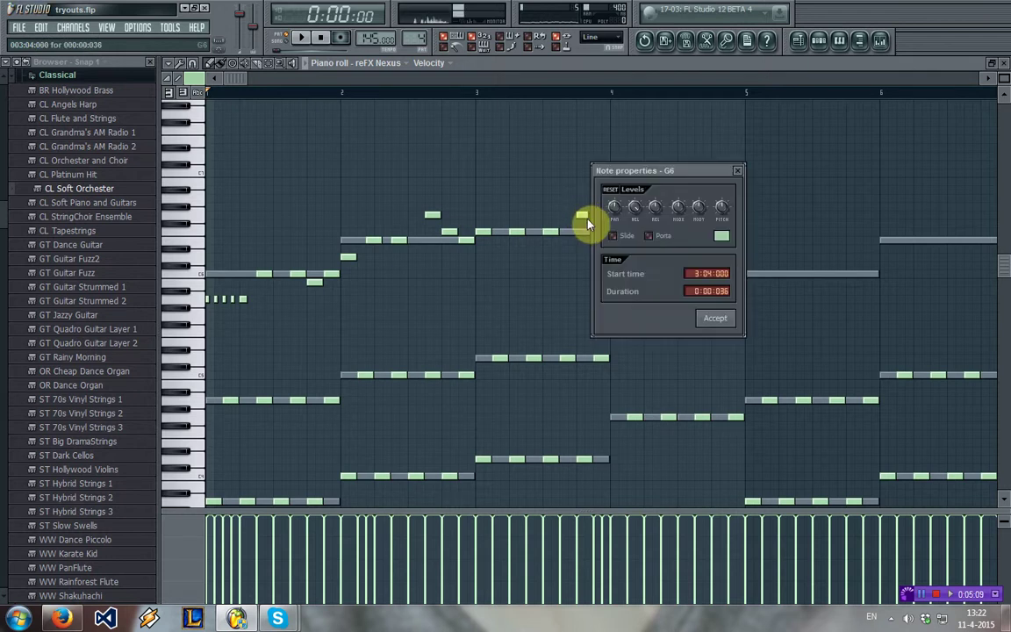
click(735, 173)
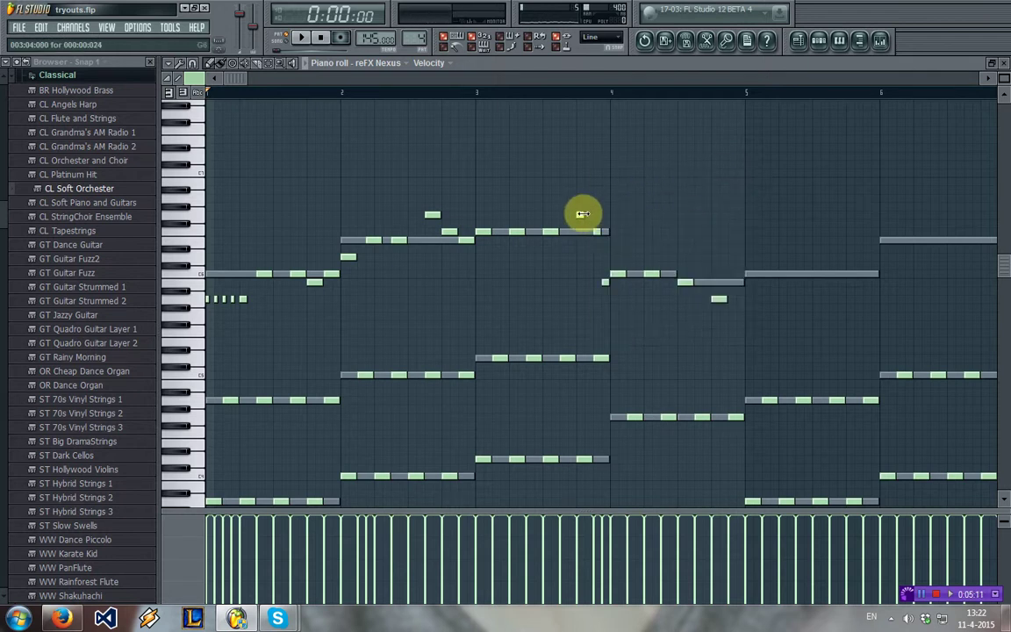
key(space)
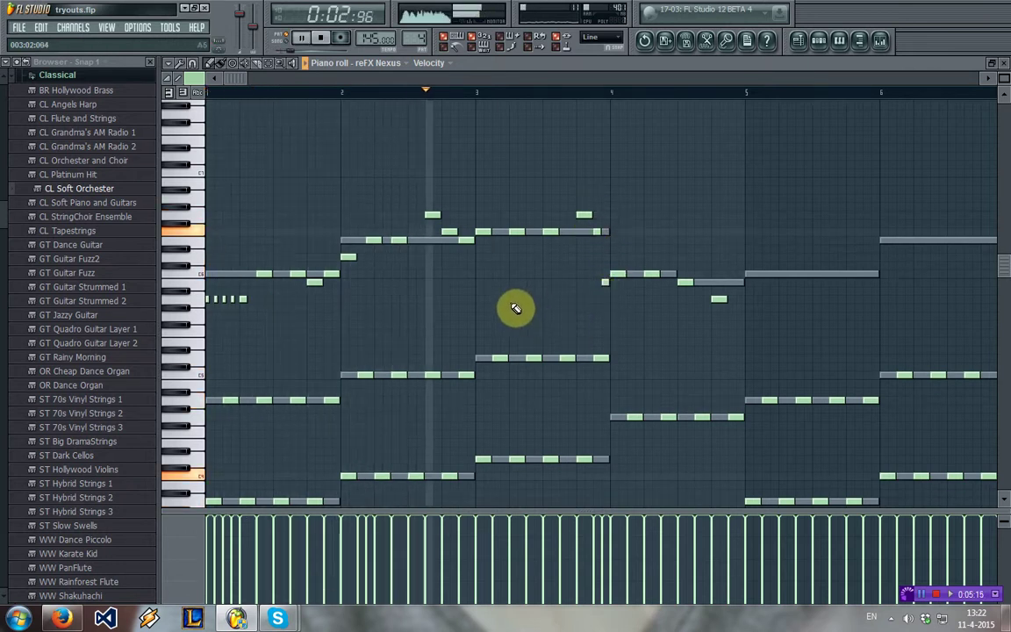
key(space)
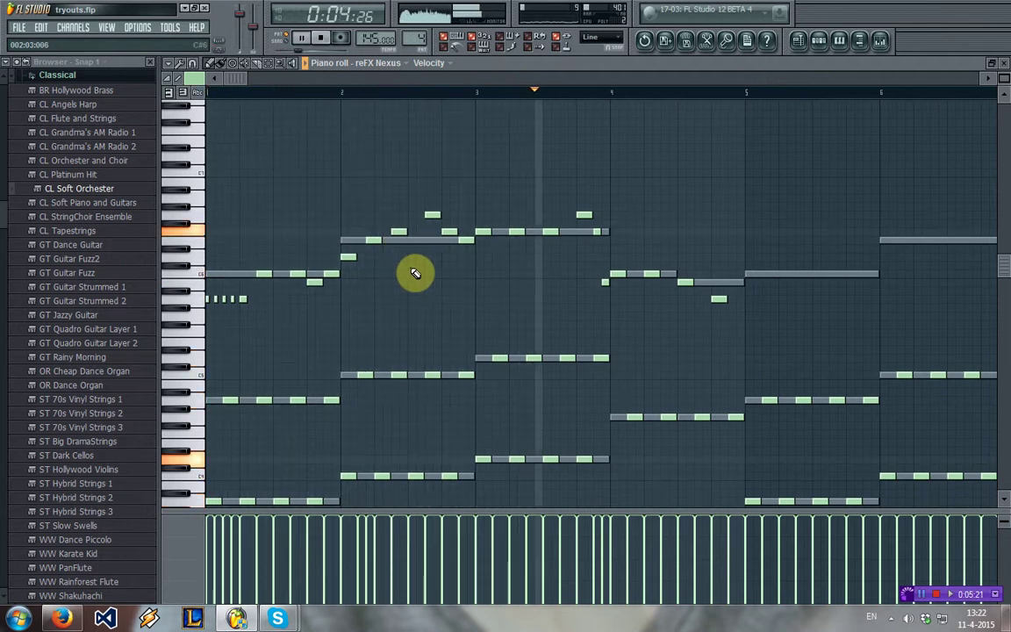
Replace bar 3's closing short F6 and B5 with one F6 of 0:00:048, and add a short F6 just before beat 4
key(space)
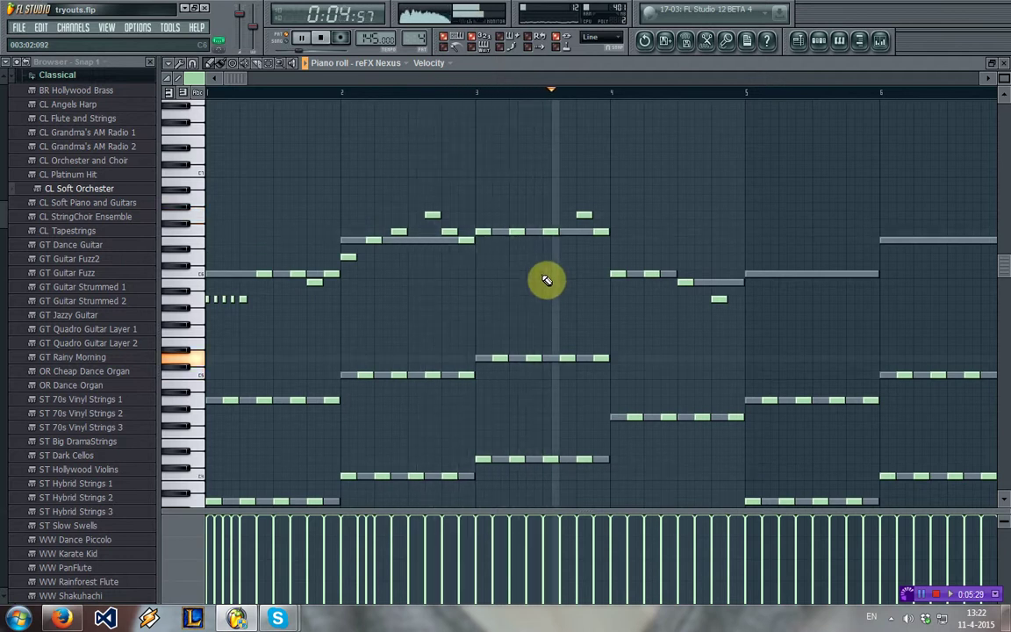
key(space)
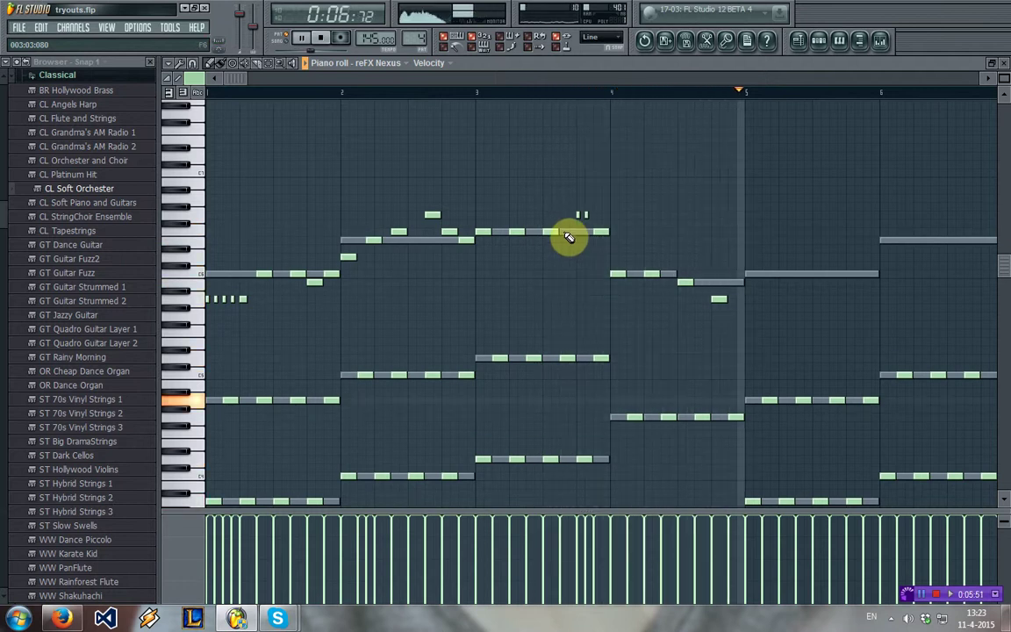
key(space)
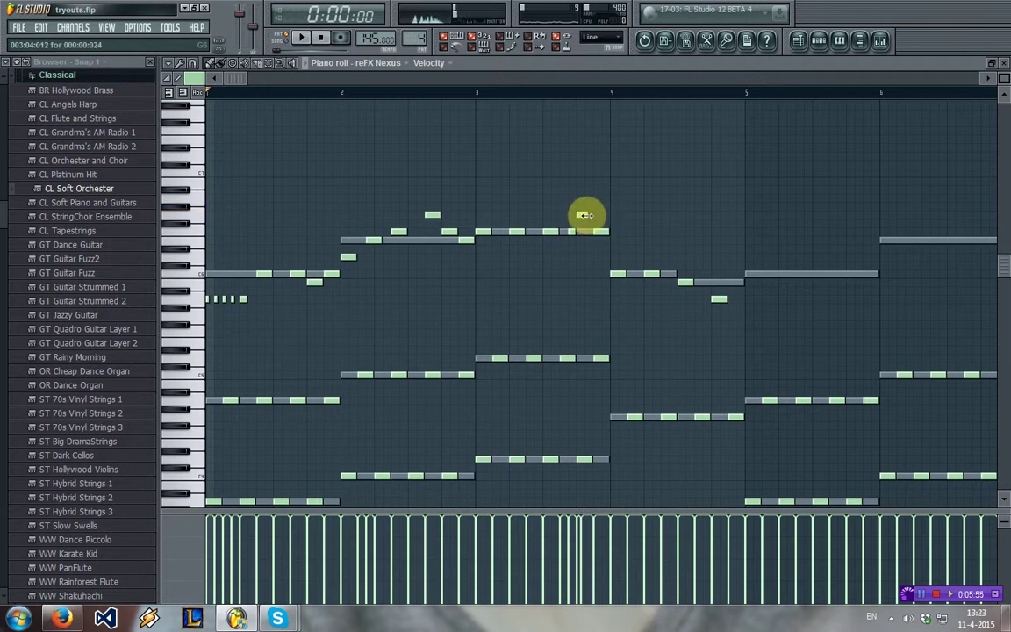
key(space)
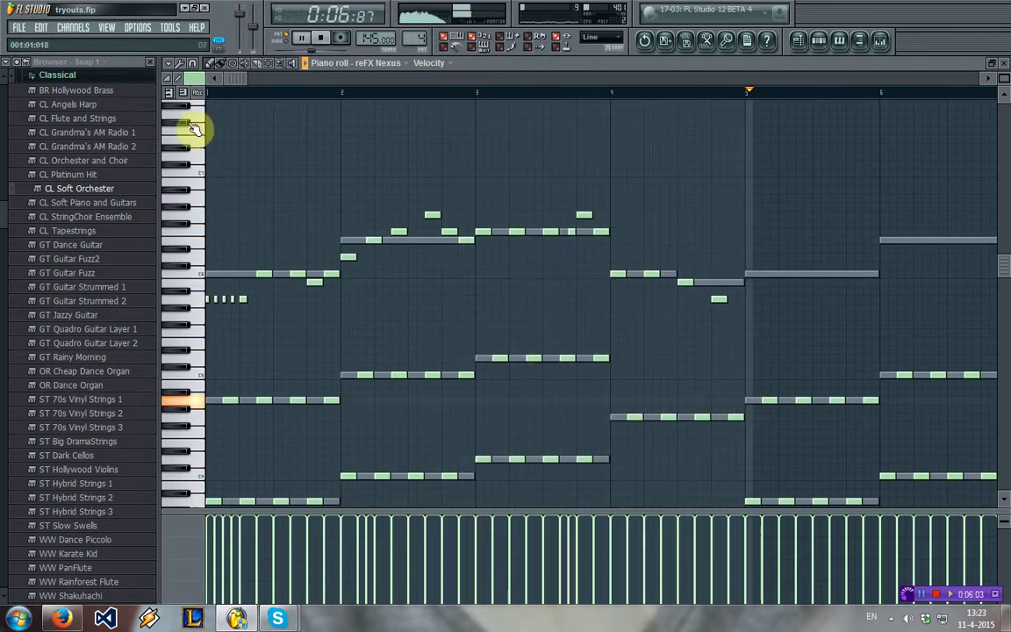
Shift the last A5 note of bar 4 to 4:04:048 and restart playback
click(733, 298)
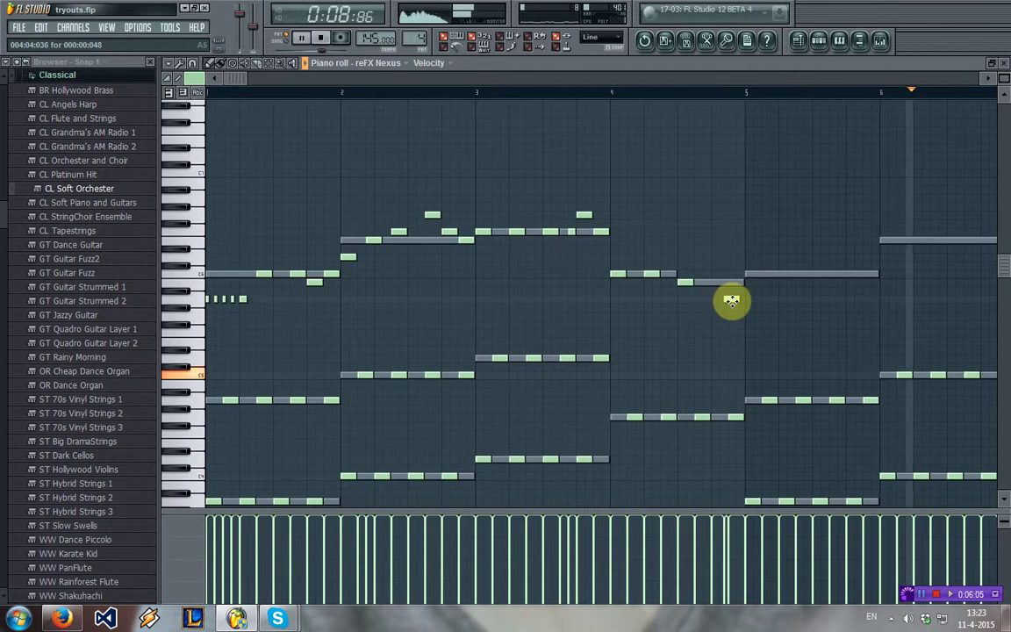
key(space)
key(space)
Select the four-bar melody without the bass and duplicate it to start at bar 5
click(270, 65)
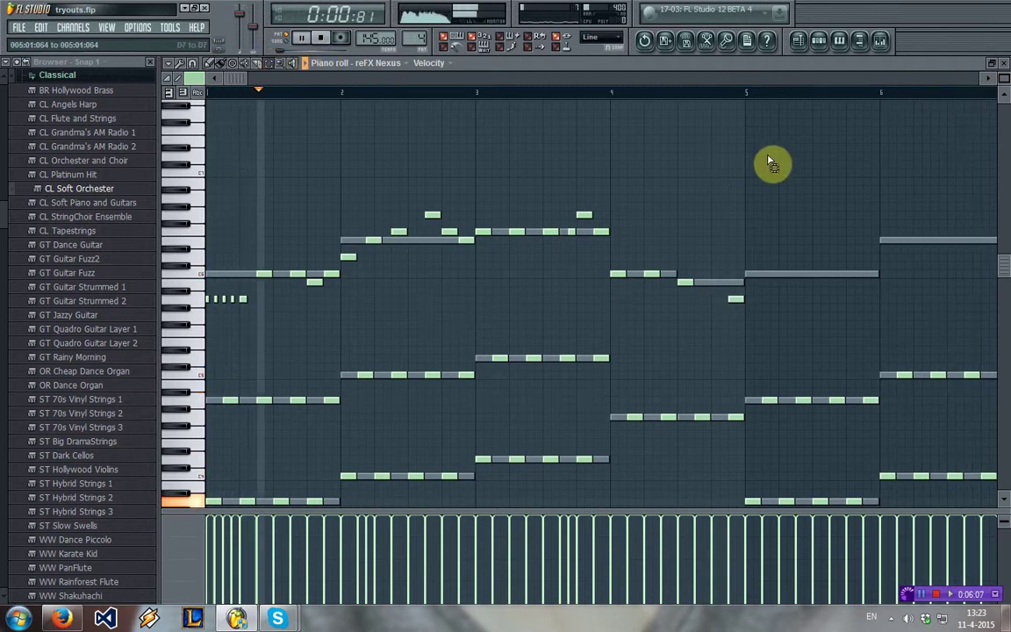
drag(767, 153, 24, 338)
key(space)
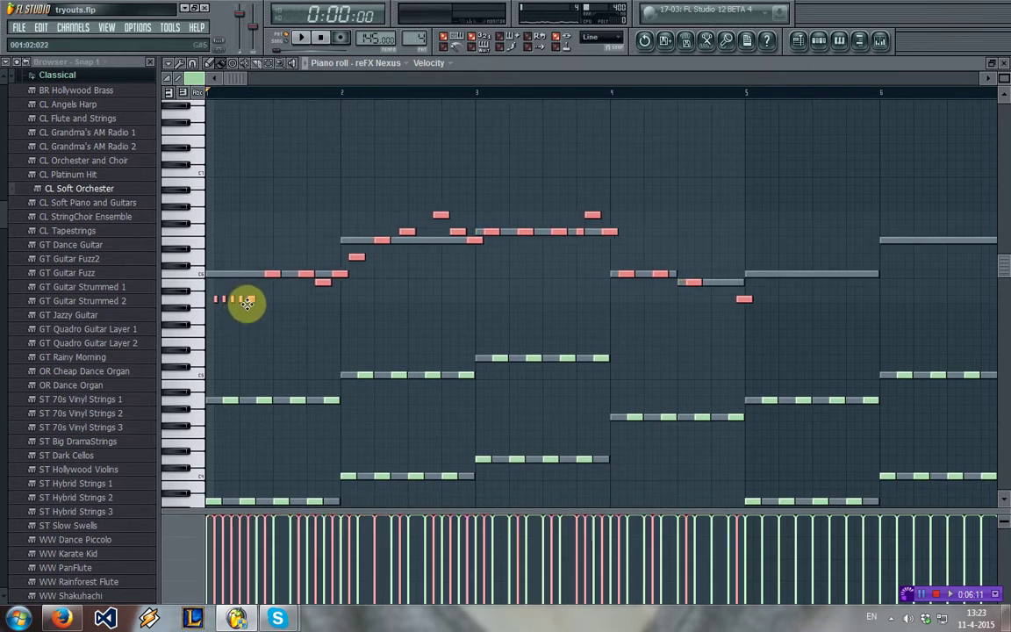
drag(243, 301, 779, 307)
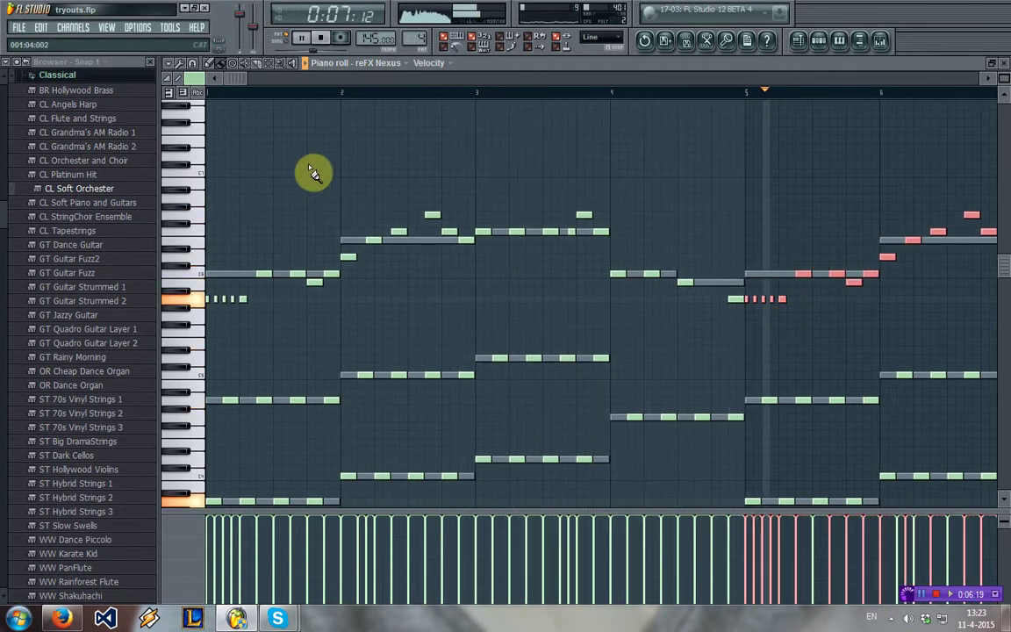
Rewrite the end of bar 8 with D6 on beat 3, E6 on beat 4 and F6 at 8:04:048
drag(233, 80, 542, 83)
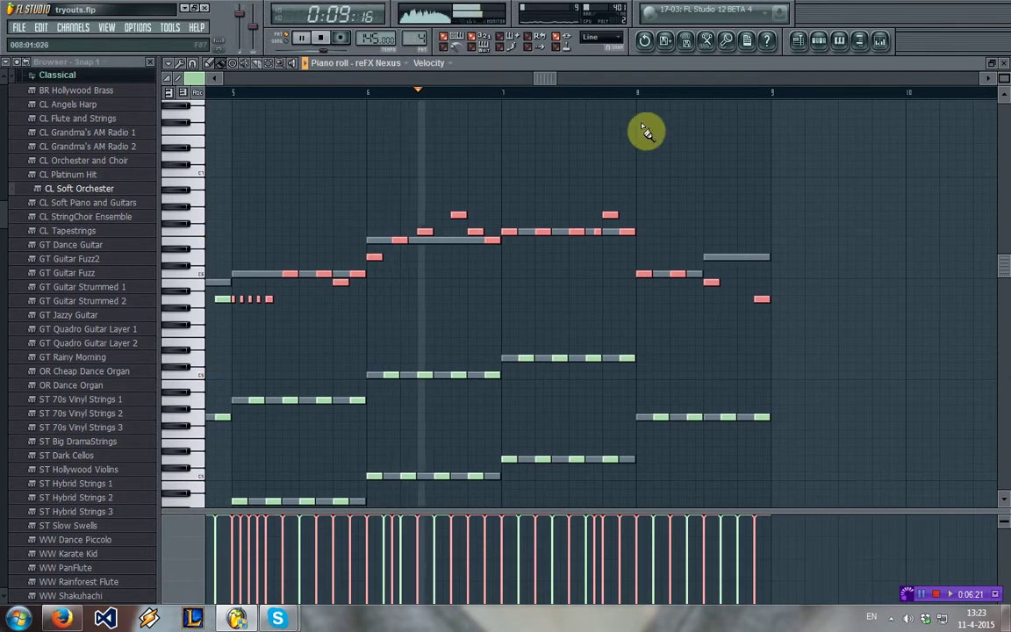
click(717, 293)
drag(764, 299, 758, 235)
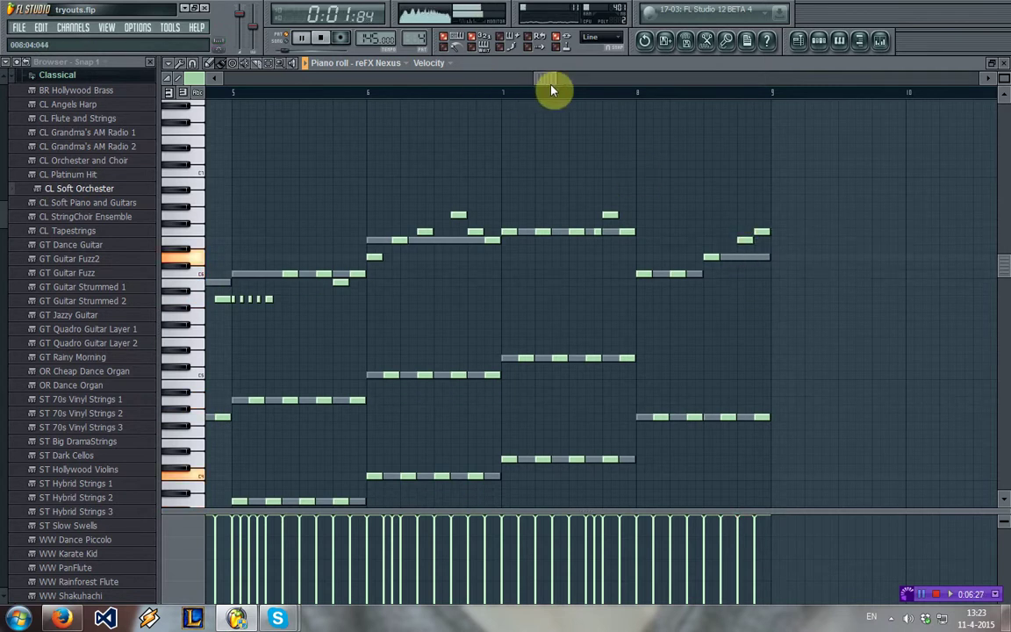
Play the eight-bar melody back from the start of the pattern, restarting it as needed to check the flow
drag(551, 85, 198, 81)
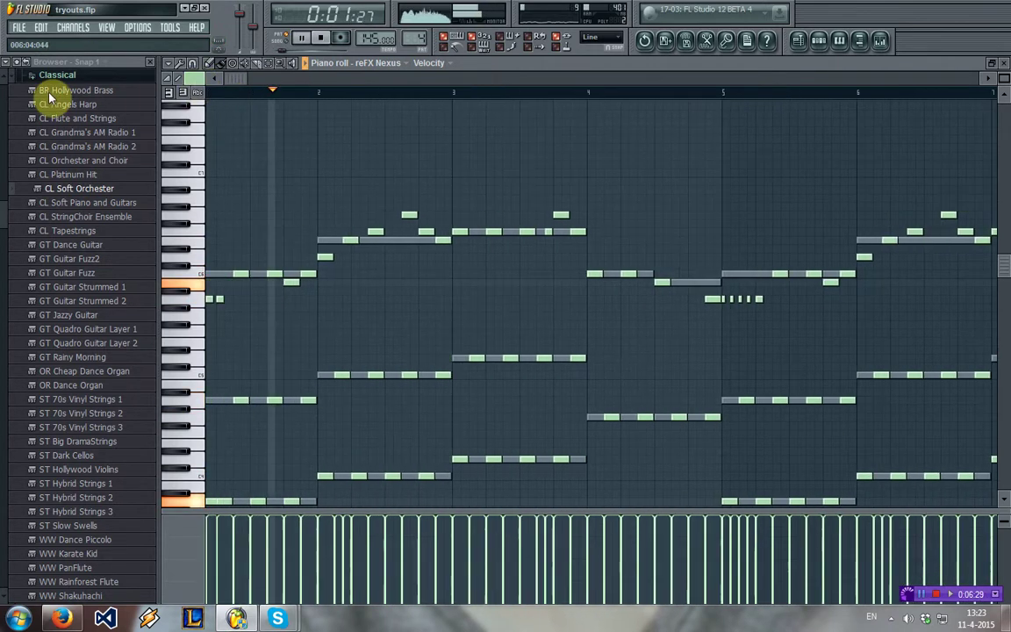
key(space)
drag(241, 86, 147, 92)
key(space)
key(space)
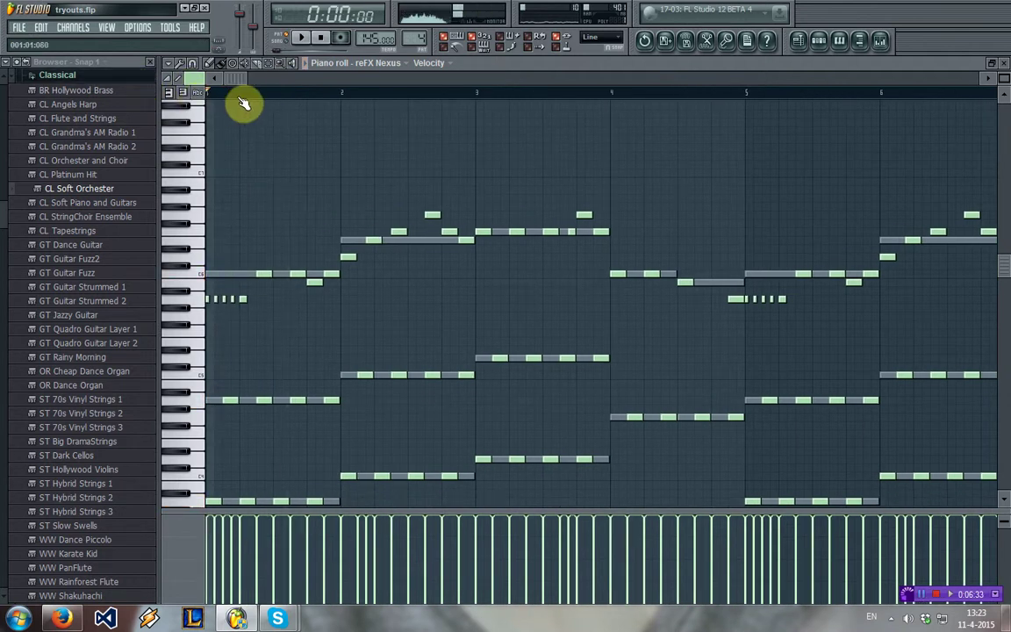
key(space)
Rework the transition into bar 5 with A5 on beat 4 of bar 4 and C6 at the start of bar 5, replacing the short A5 notes
drag(244, 84, 379, 80)
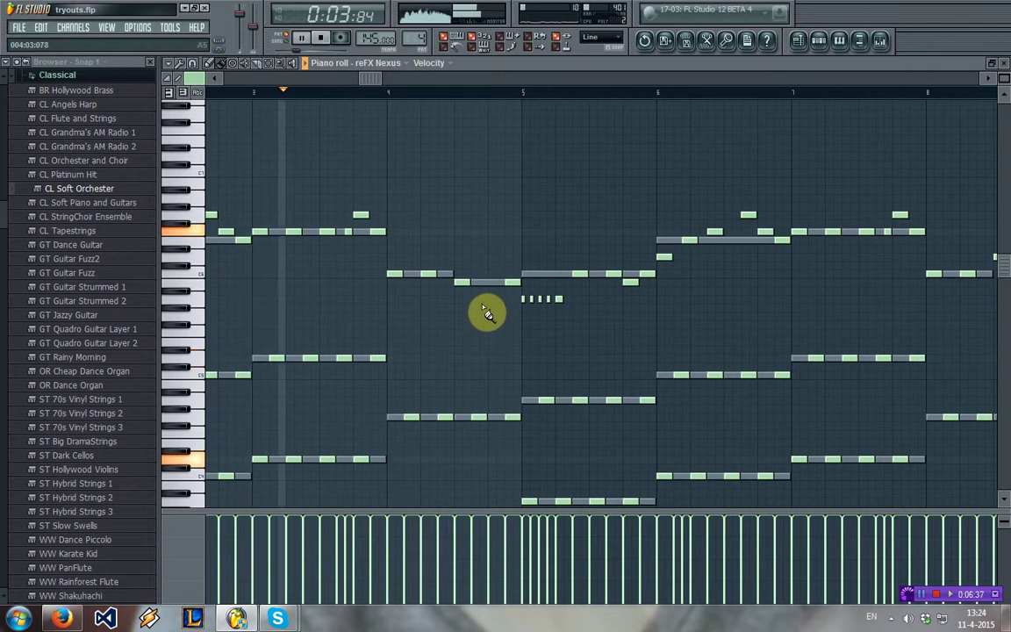
click(484, 300)
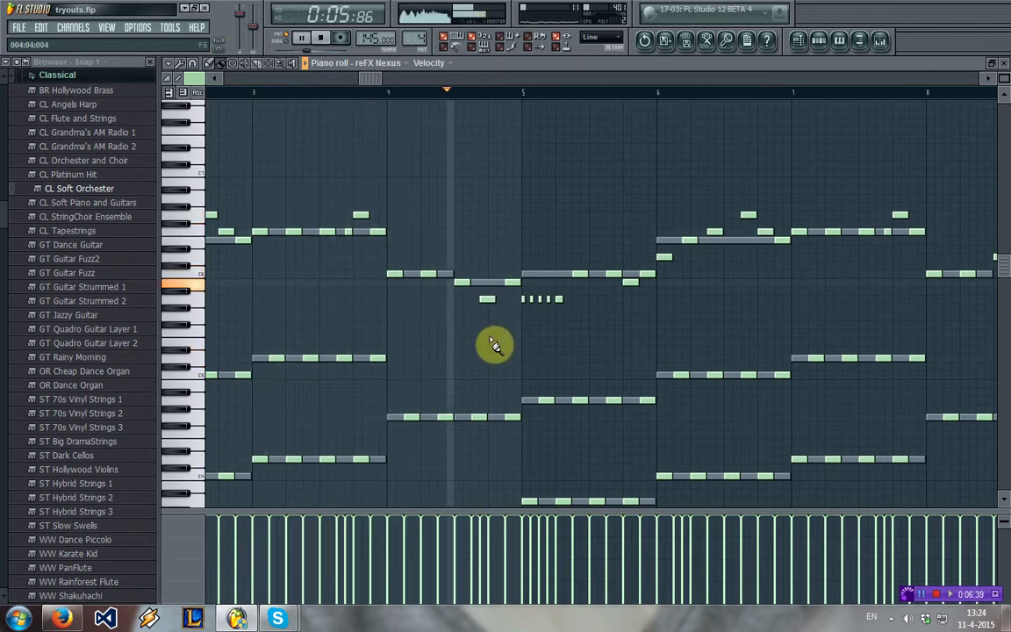
right_click(488, 298)
key(space)
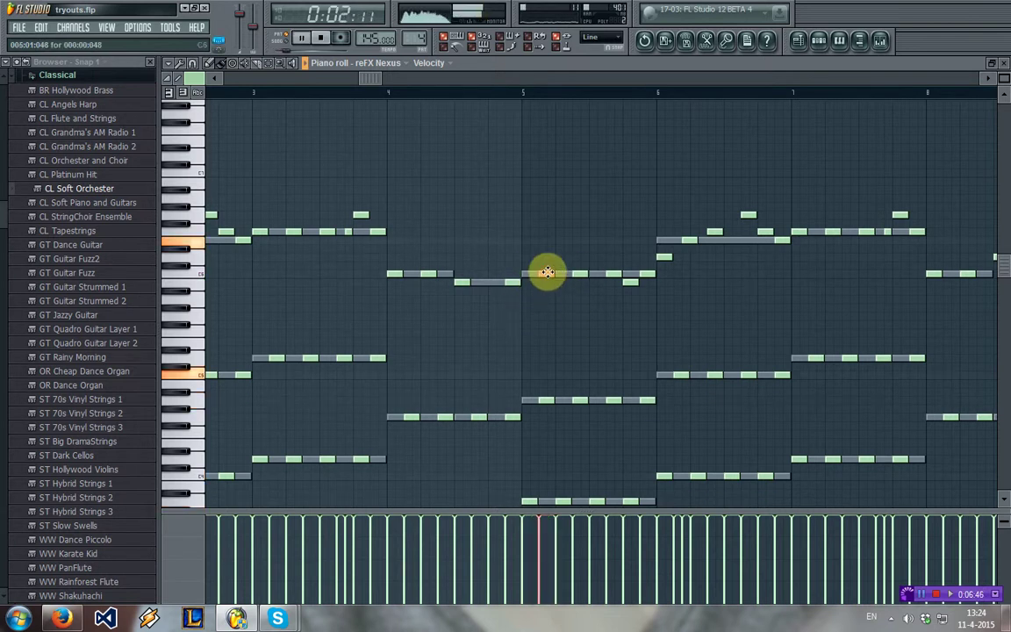
double_click(548, 272)
click(703, 227)
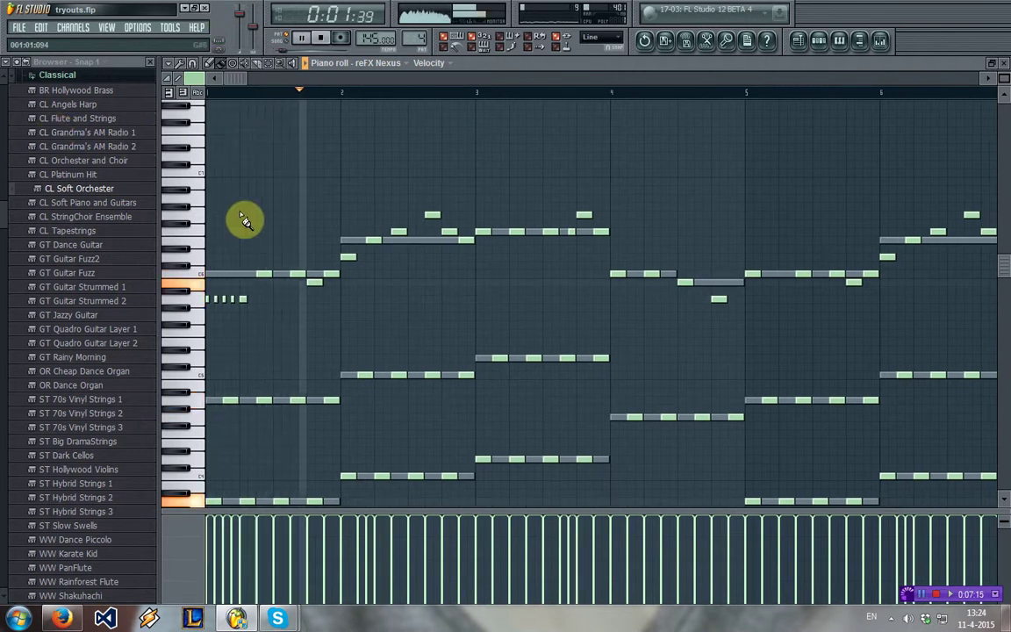
Duplicate the complete eight-bar melody and bass to start at bar 9 and clear the selection
key(space)
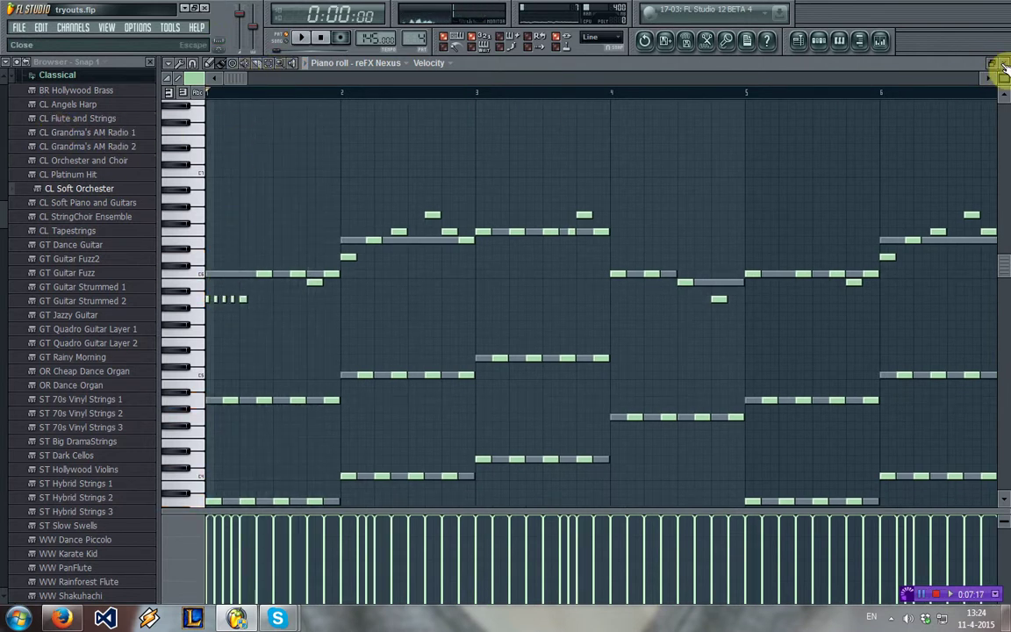
key(ctrl+a)
drag(241, 86, 880, 92)
drag(577, 79, 571, 151)
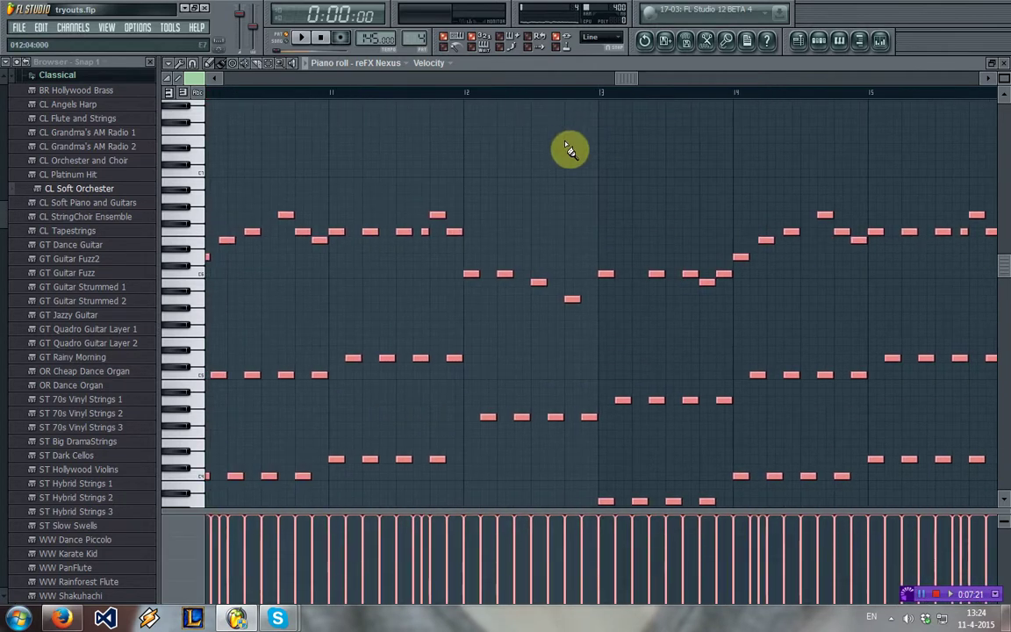
ctrl+click(571, 151)
drag(635, 82, 486, 100)
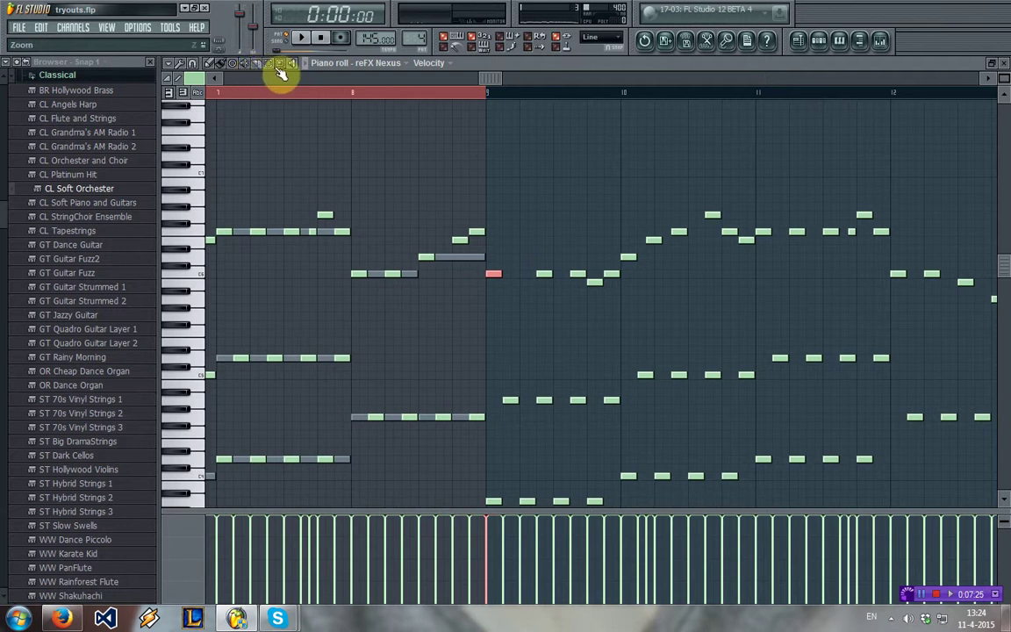
drag(489, 79, 218, 78)
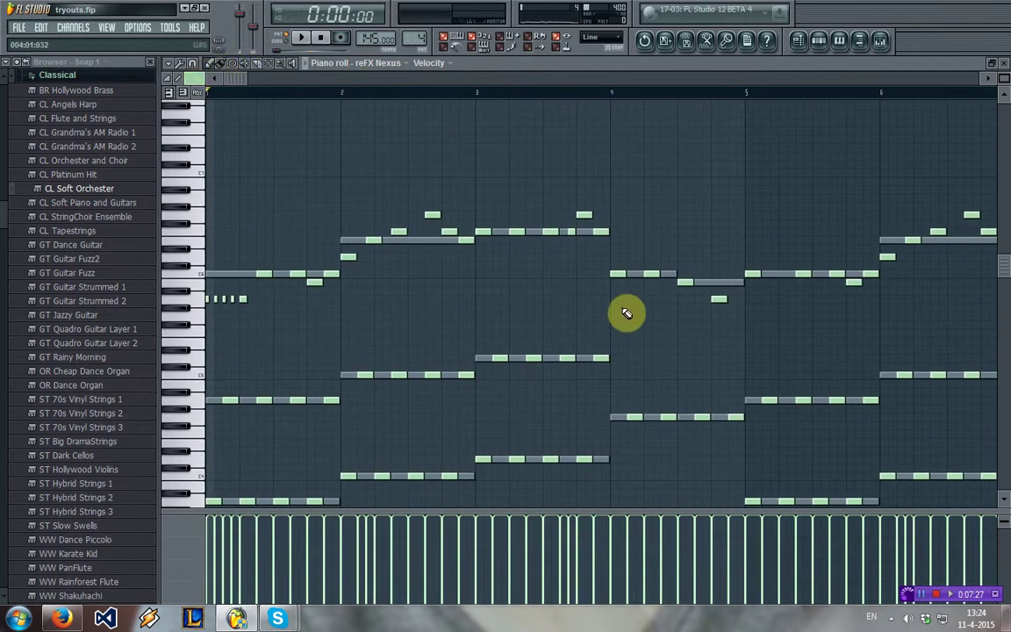
During playback, add B5 at 4:04:048, A5 on beat 2 of bar 5 and B5 on beat 2 of bar 9
key(space)
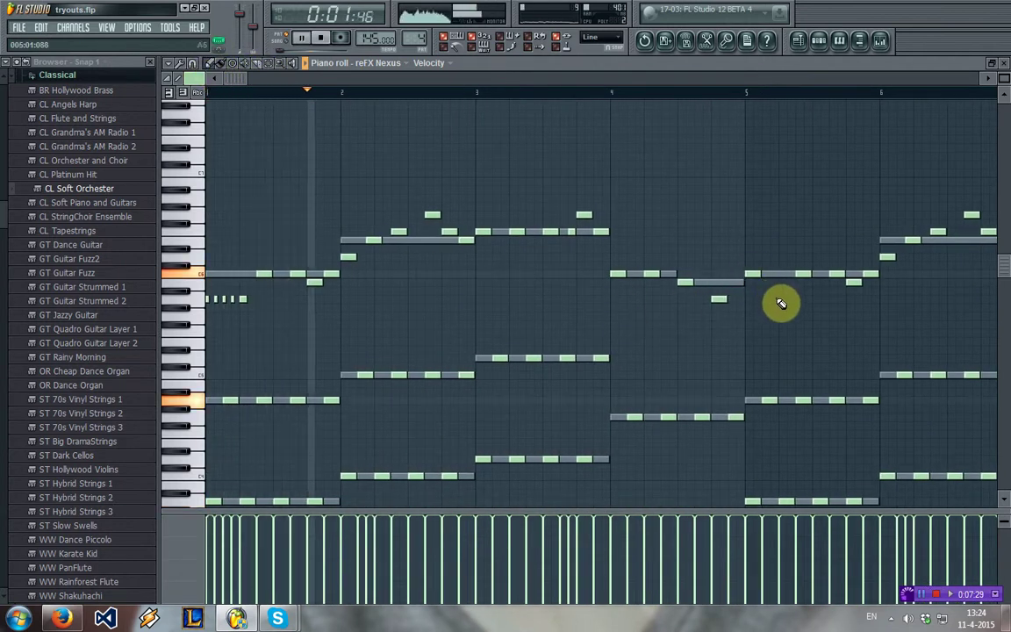
click(786, 301)
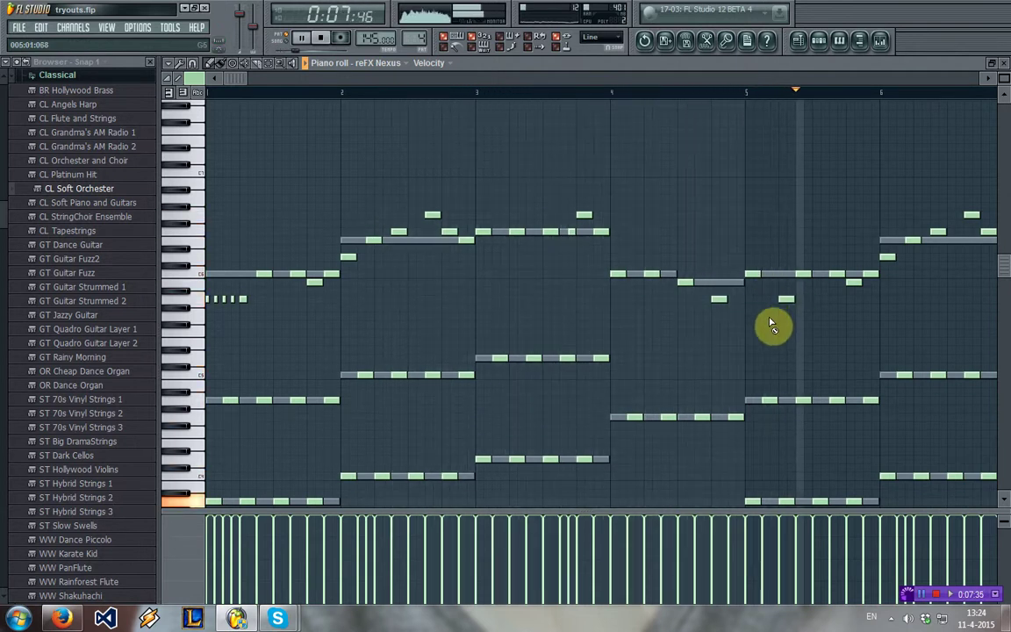
key(space)
key(space)
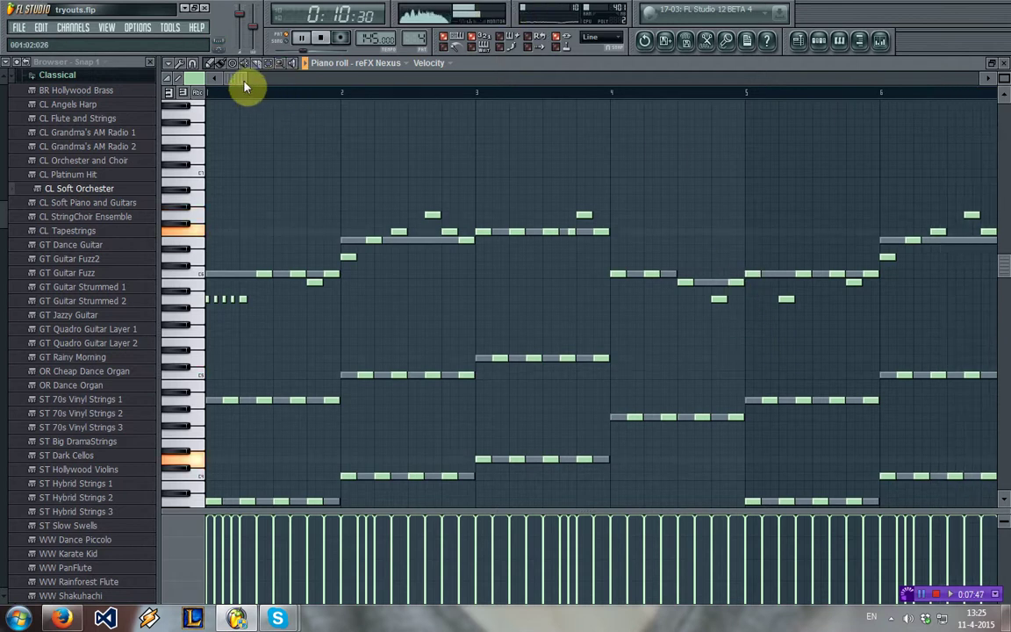
drag(244, 85, 486, 84)
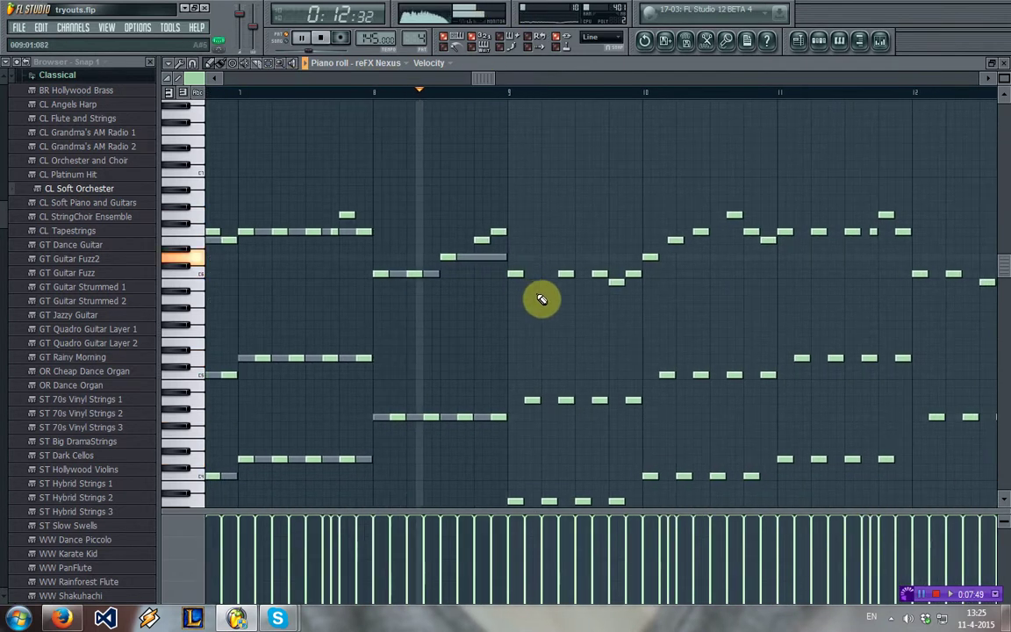
click(545, 281)
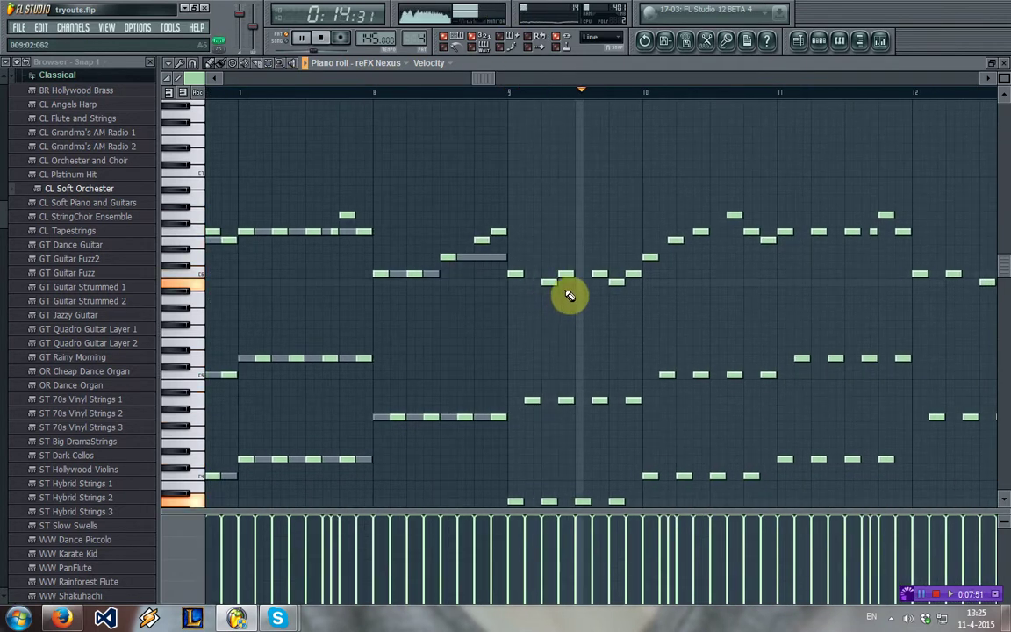
Copy the A5, B5 and A5 linking notes of bars 4 and 5 into bars 12 and 13, removing the doubled A5 on beat 4 of bar 12
drag(483, 78, 337, 88)
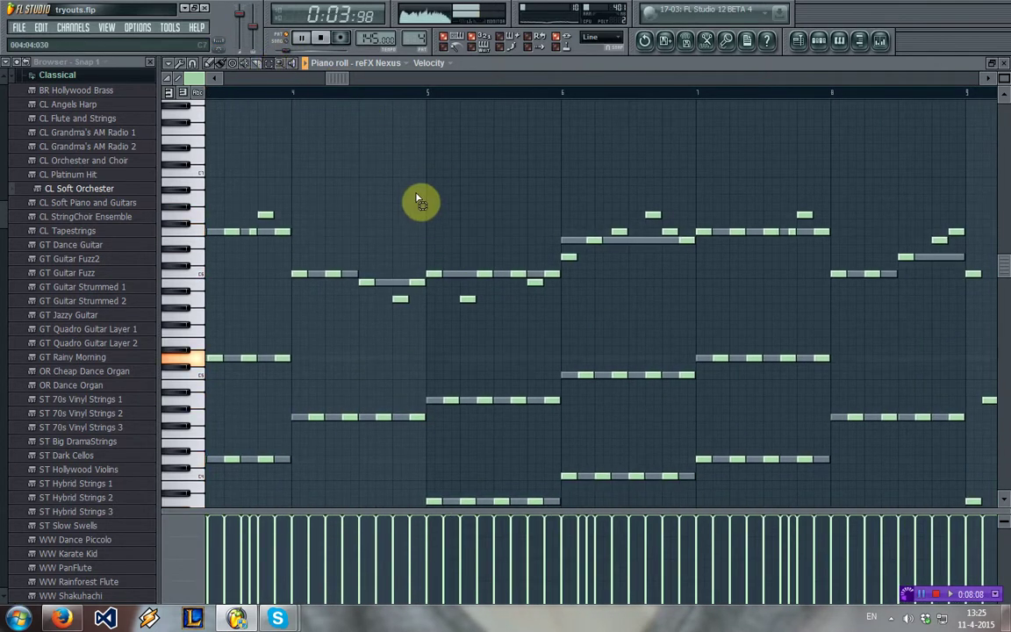
drag(426, 235, 541, 332)
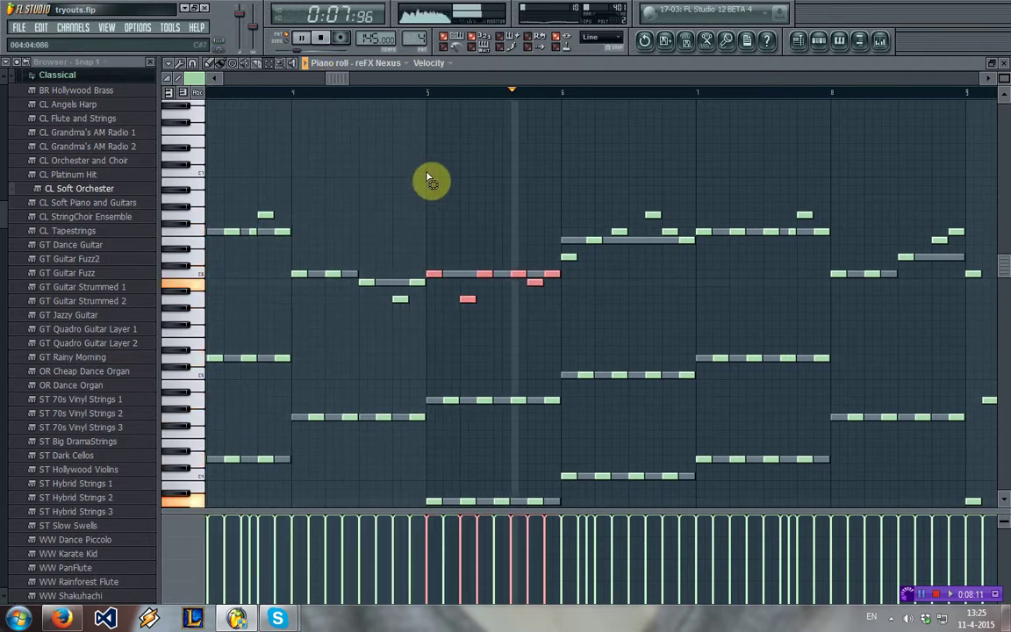
drag(395, 280, 481, 333)
drag(339, 78, 705, 74)
key(ctrl+v)
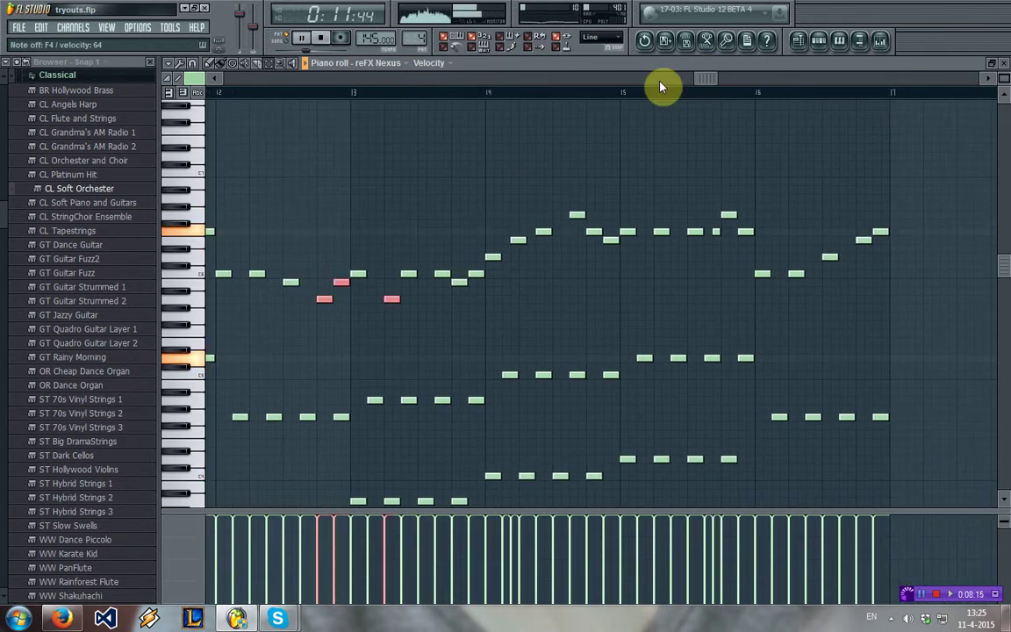
click(331, 301)
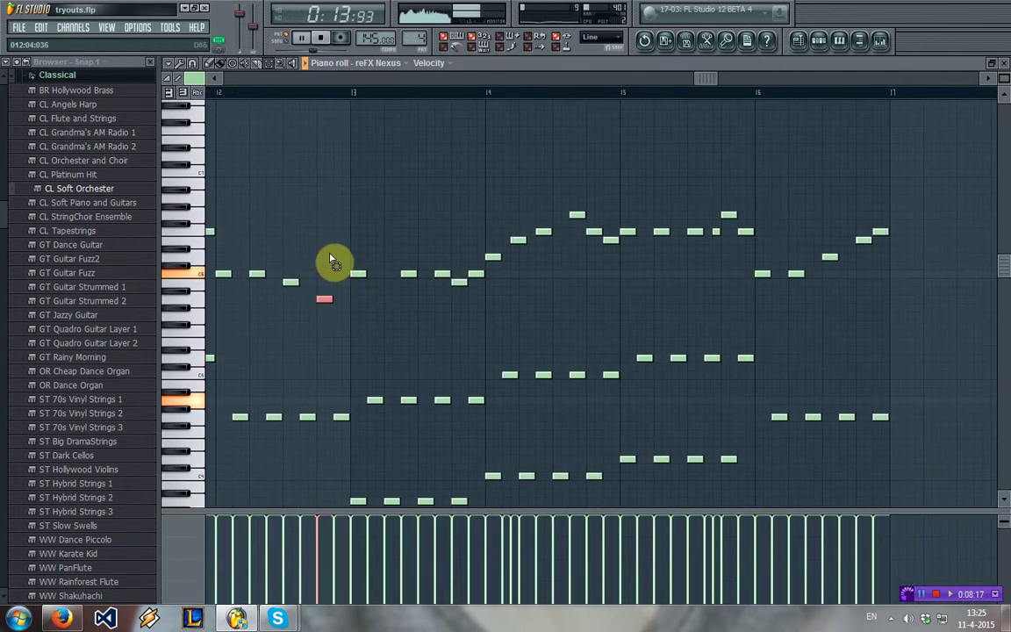
key(Delete)
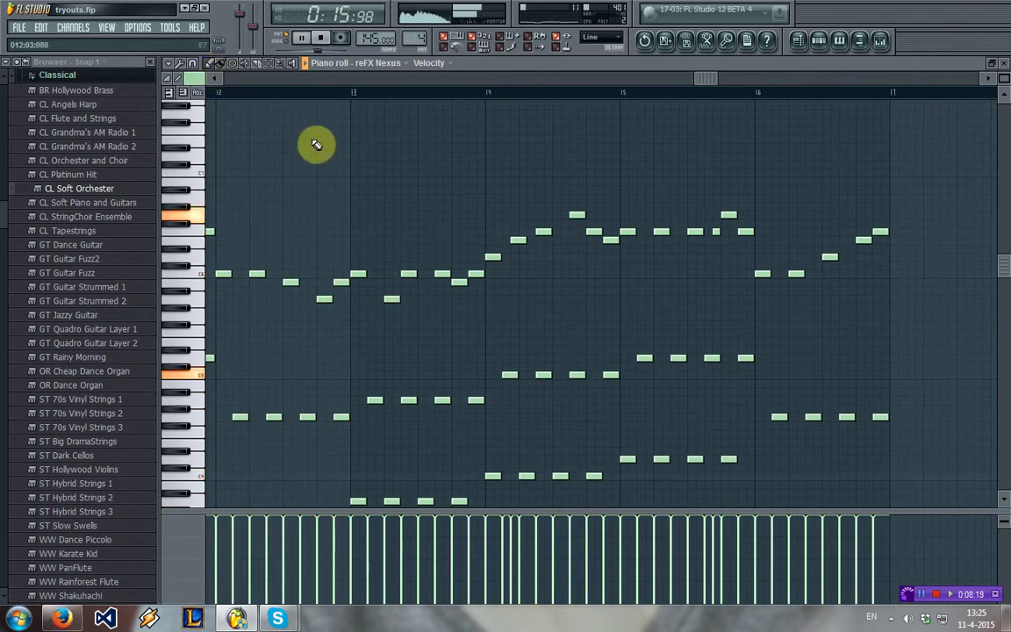
Select all melody and bass notes from bar 9 to the end of bar 16 and cut them from the pattern
drag(701, 85, 563, 104)
key(space)
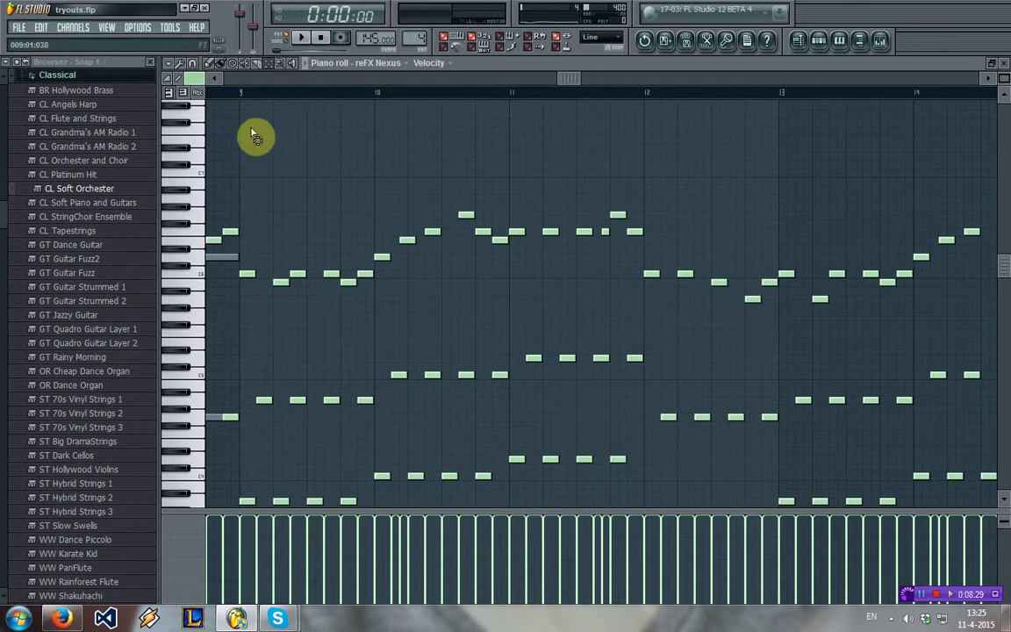
drag(251, 131, 991, 404)
drag(613, 81, 711, 82)
scroll(767, 203, up, 4)
drag(624, 154, 938, 481)
scroll(920, 308, up, 3)
drag(661, 152, 997, 244)
key(Delete)
Rename the pattern "good #2" as "first" and Pattern 5 as "second"
click(1004, 64)
right_click(527, 244)
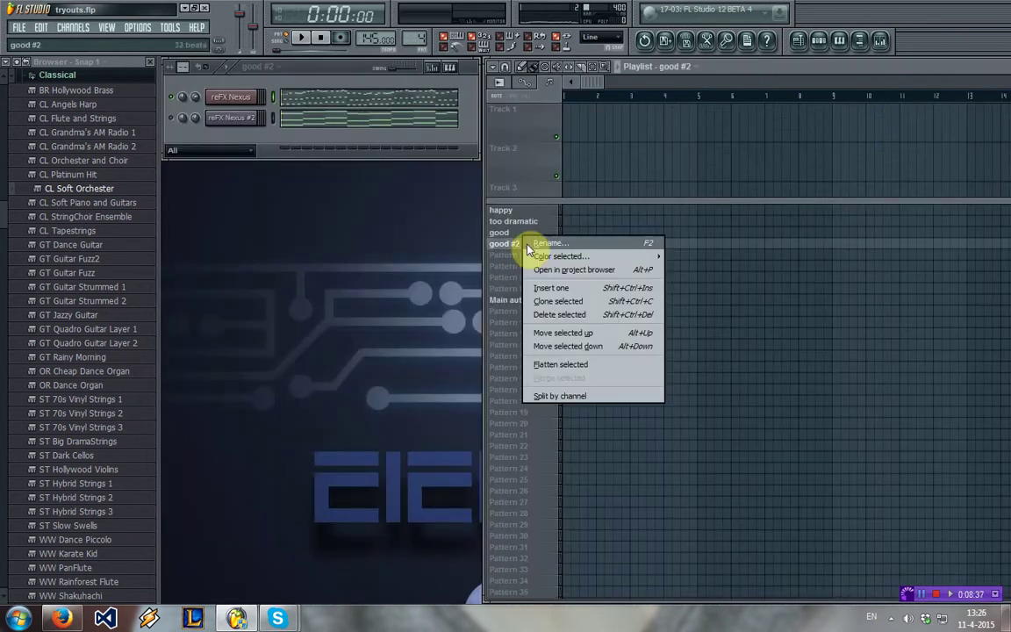
click(544, 243)
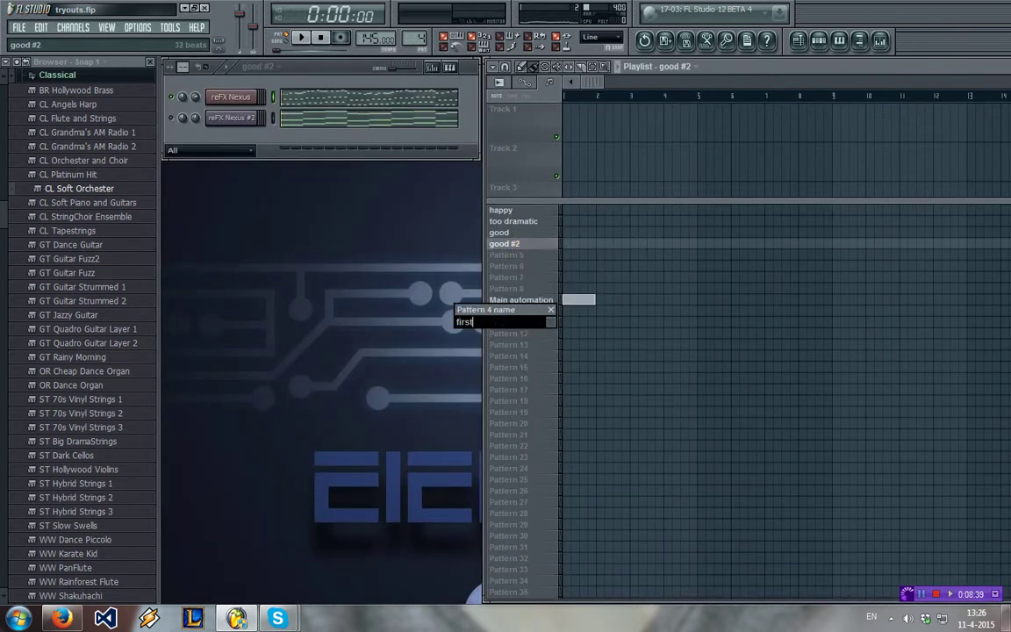
key(Return)
right_click(526, 255)
click(544, 254)
text(sec)
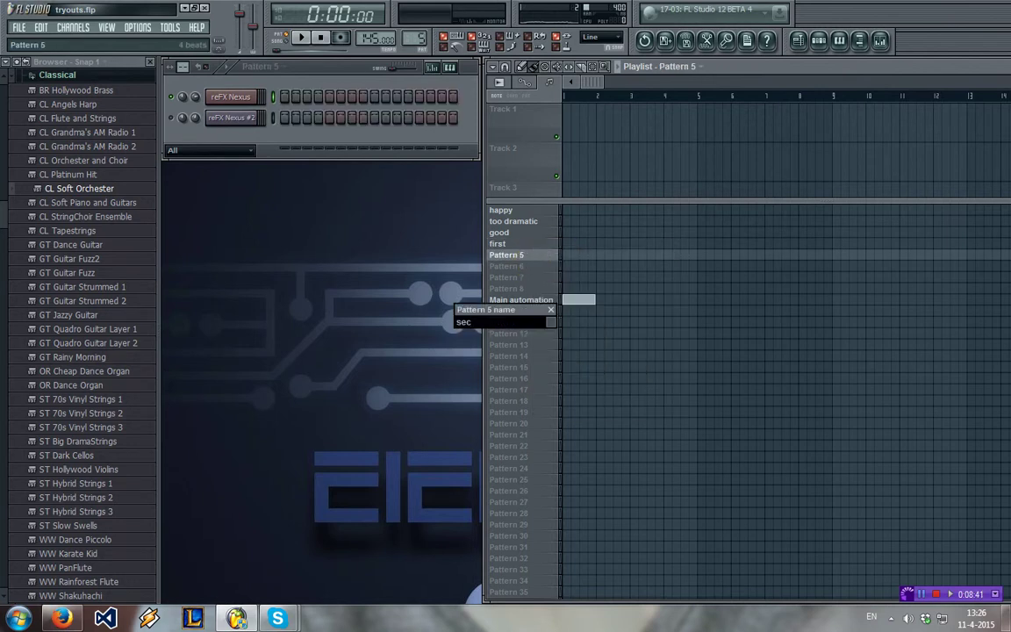
Paste the cut notes at bar 1 of the reFX Nexus piano roll in the "second" pattern and audition them
right_click(227, 97)
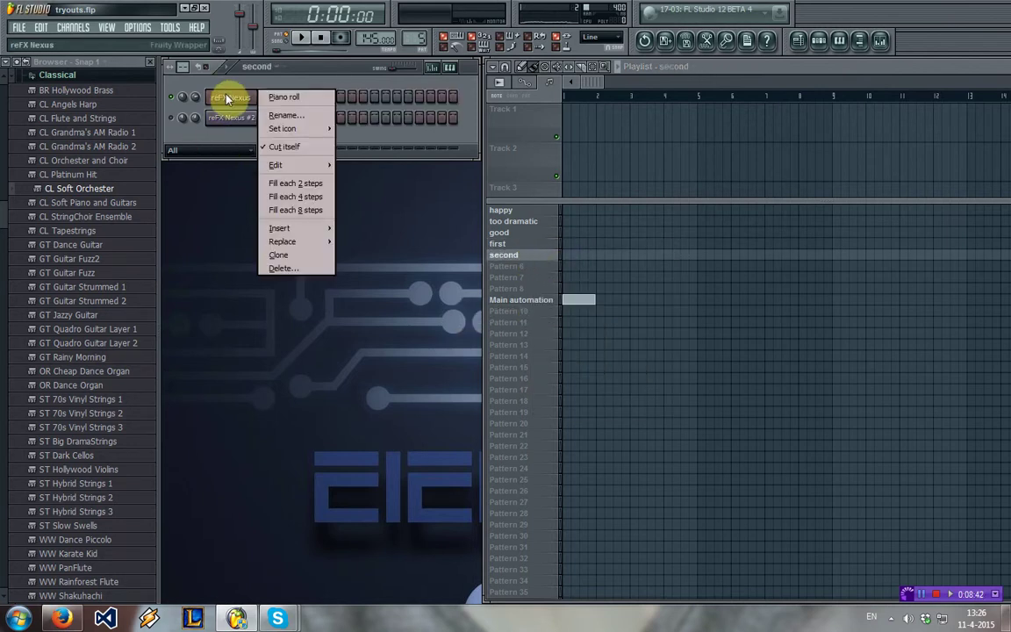
click(298, 98)
key(space)
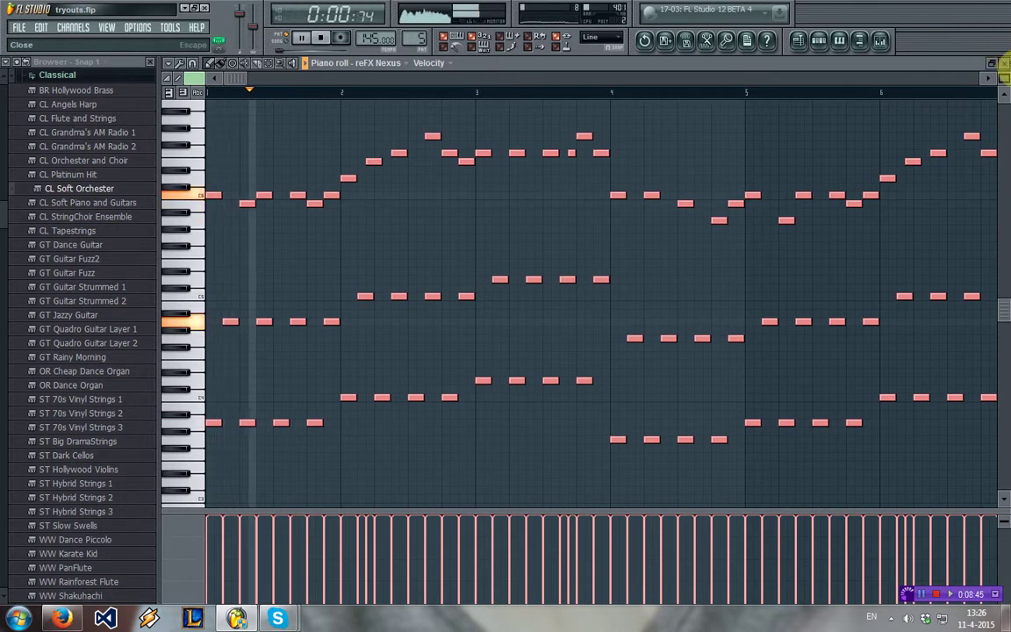
key(F7)
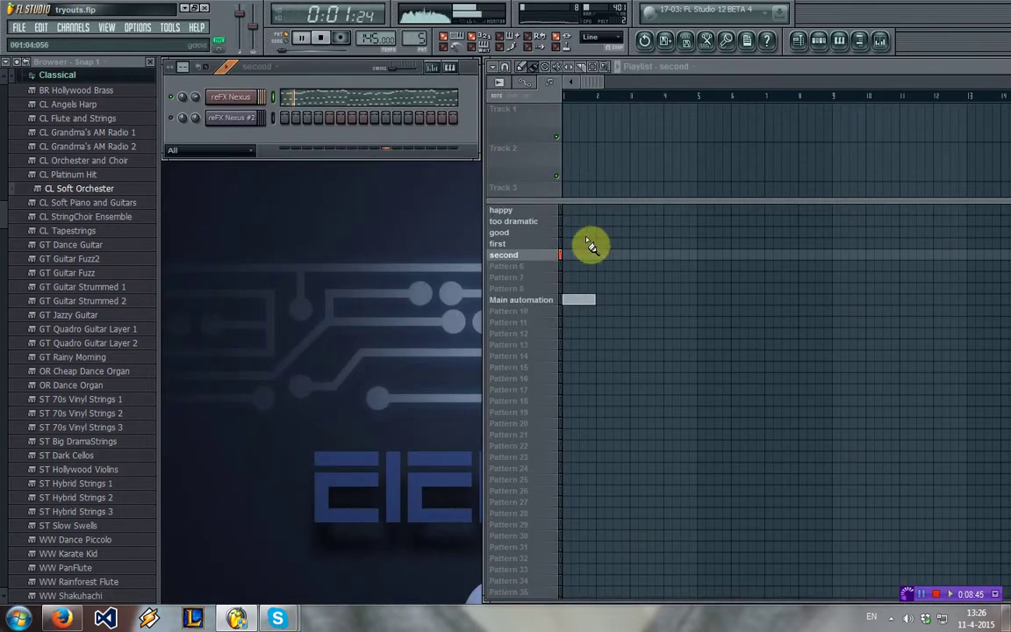
key(space)
Open the reFX Nexus piano roll of the "first" pattern and play its melody from the start
click(517, 245)
click(341, 96)
key(space)
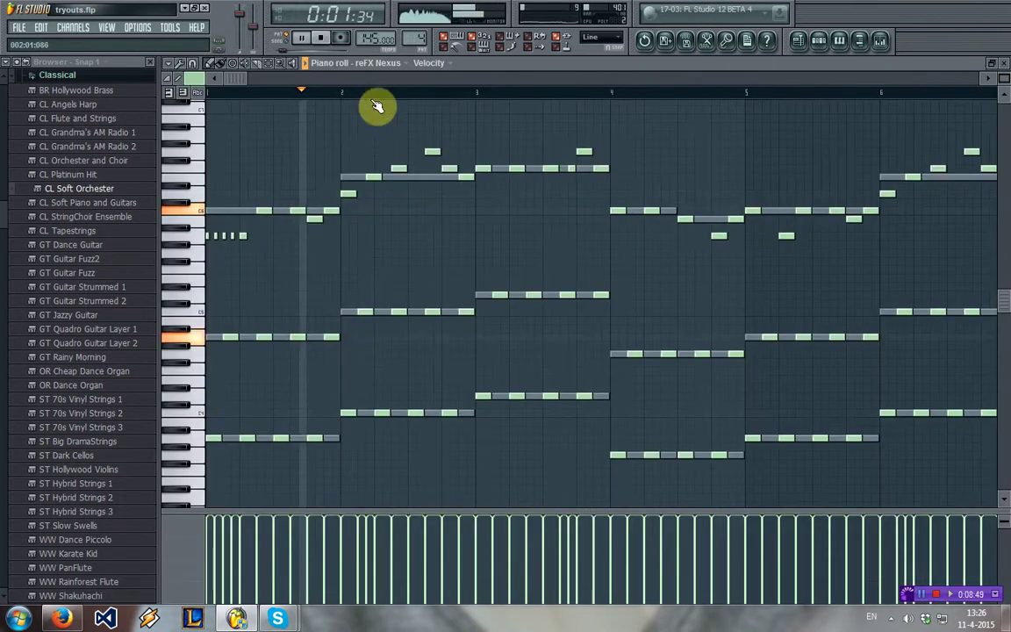
key(space)
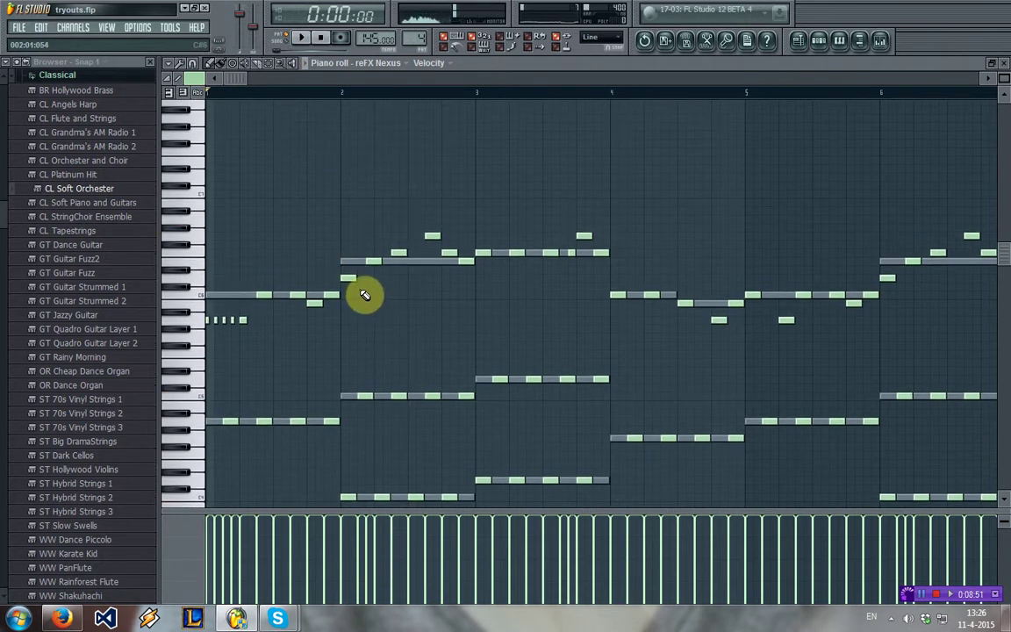
click(308, 80)
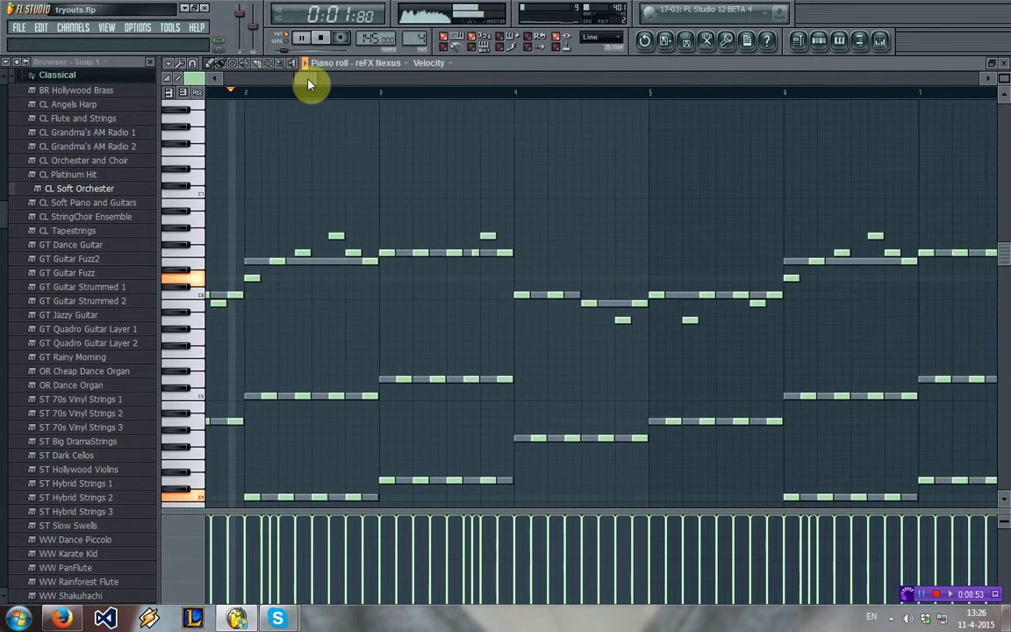
drag(308, 80, 519, 113)
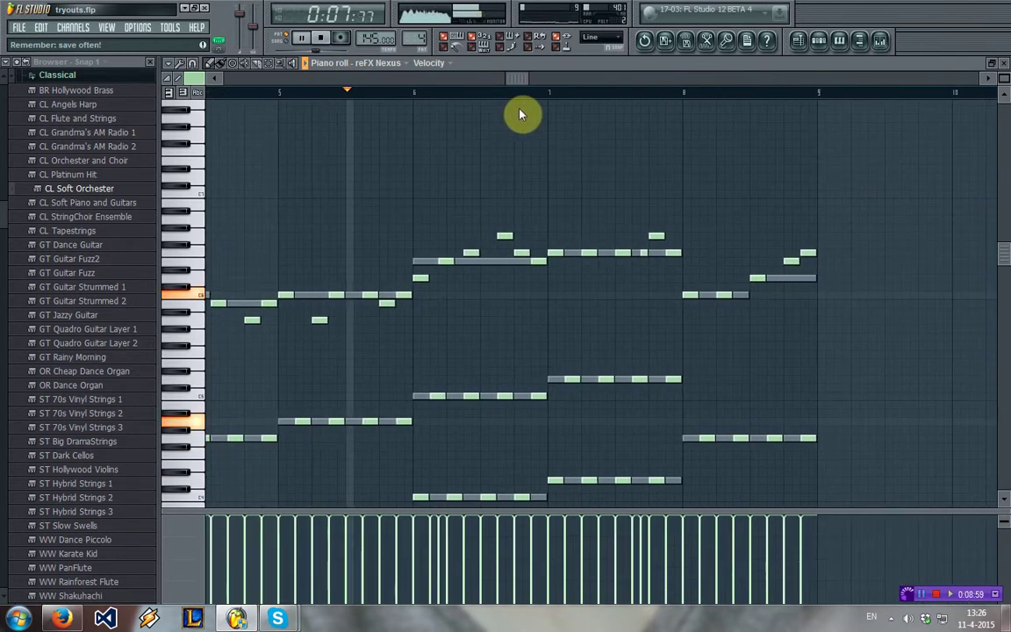
Replace the A5 on beat 2 of bar 5 with a short A5 followed by a short B5 at 5:02:024
key(space)
drag(468, 83, 383, 102)
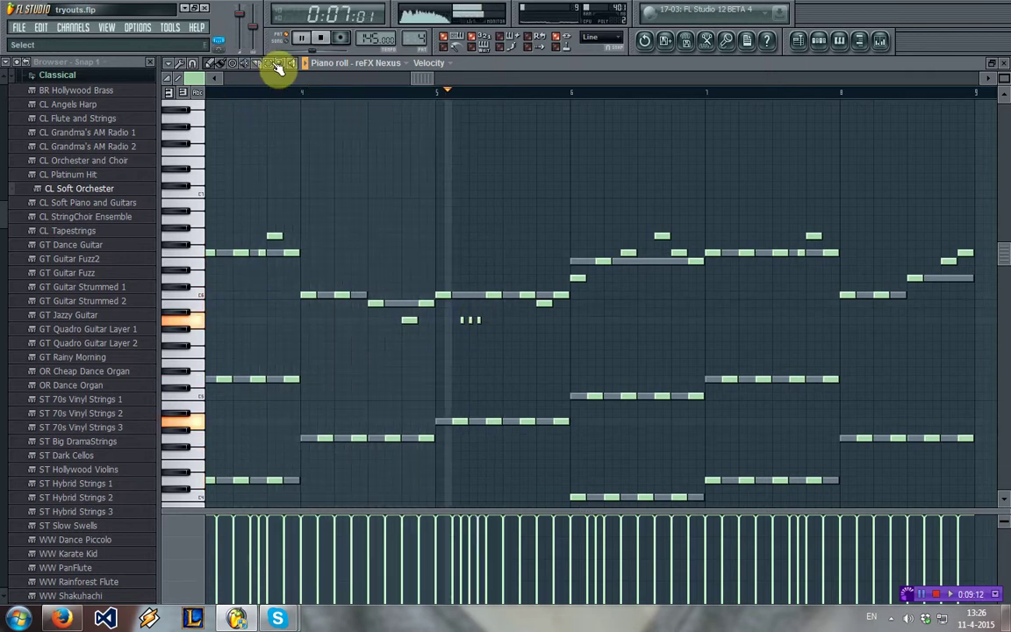
key(space)
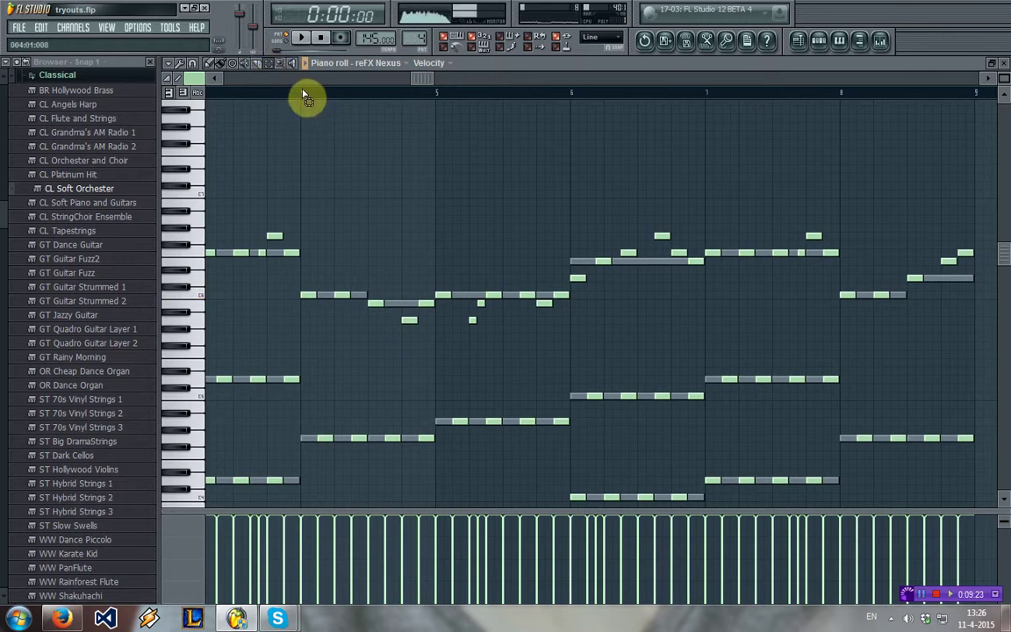
Try selecting bars 4 to 8 on the timeline, clear the selection and restart playback
drag(303, 95, 890, 167)
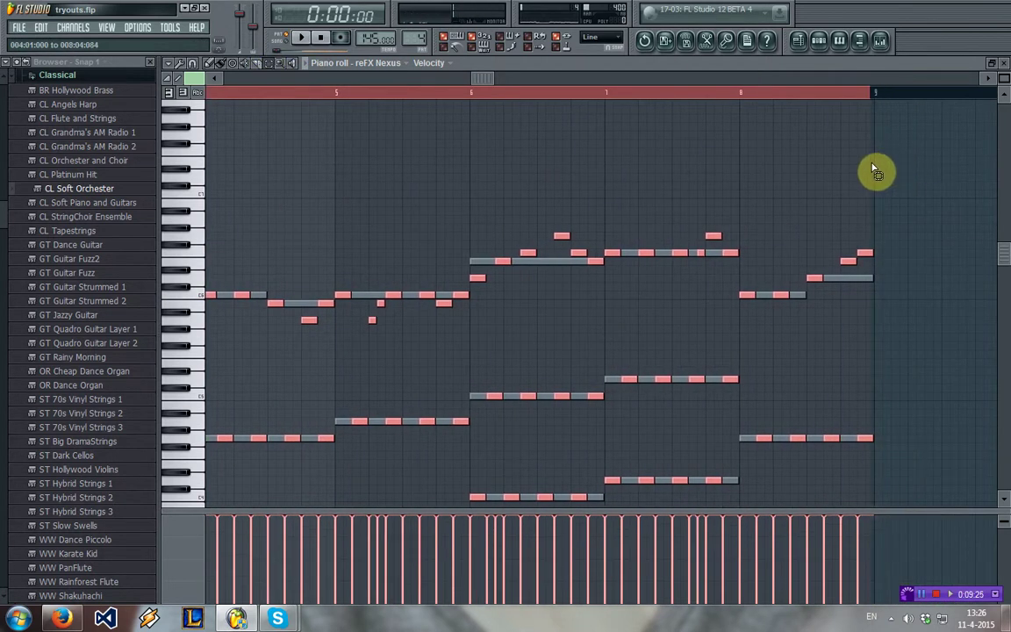
drag(496, 79, 427, 84)
ctrl+click(268, 95)
key(space)
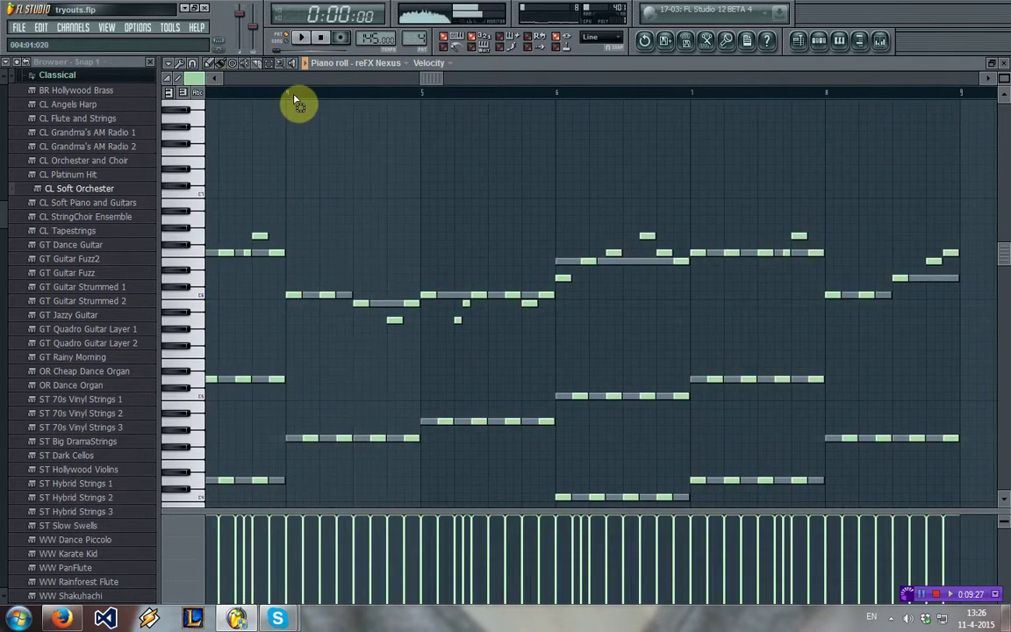
Select bars 4 to 8 for looped playback and restore a single A5 on beat 2 of bar 5
drag(307, 106, 939, 153)
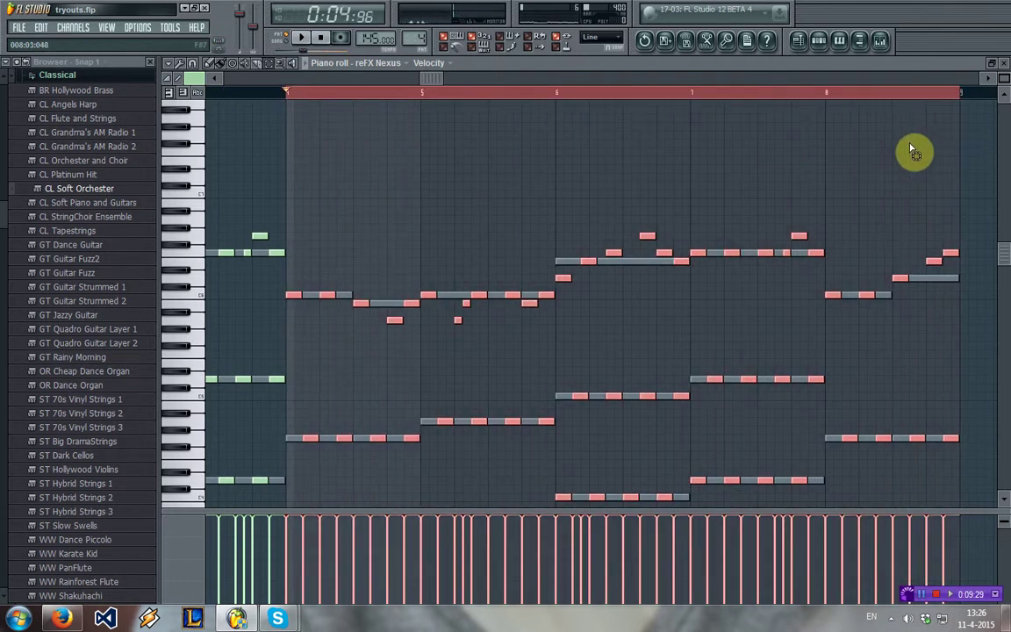
click(910, 145)
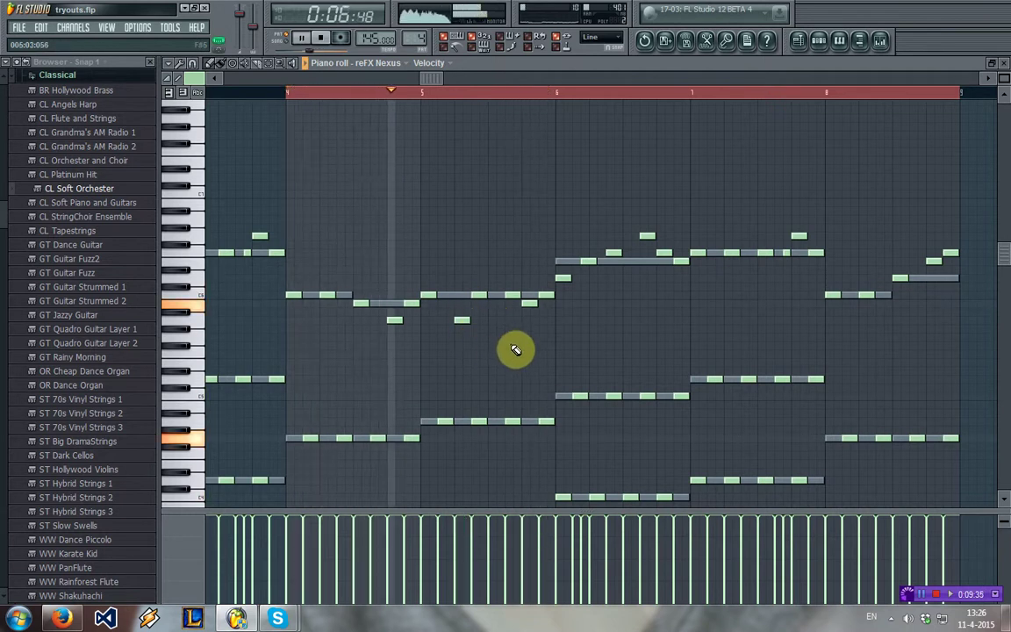
key(space)
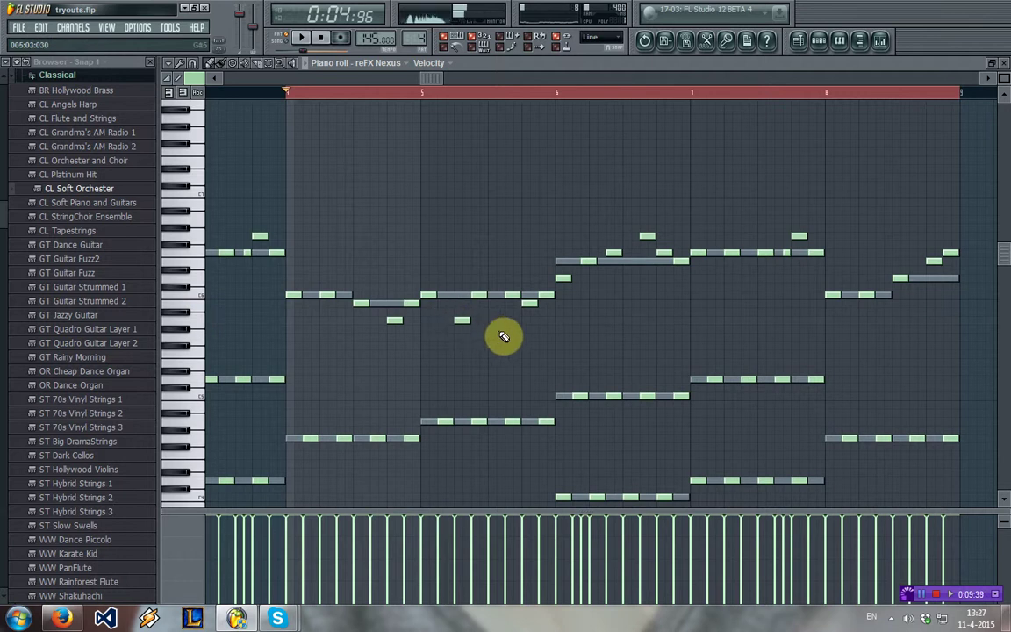
key(space)
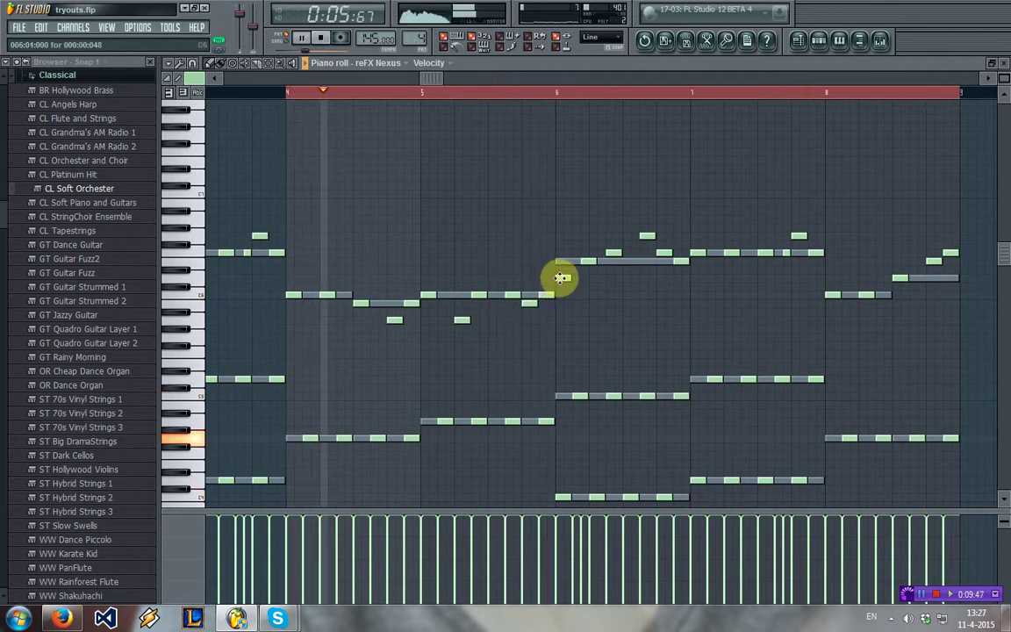
Try raising the opening D6 of bar 6 to F6 and lowering the F6 within beat 2 to D6
drag(559, 278, 558, 253)
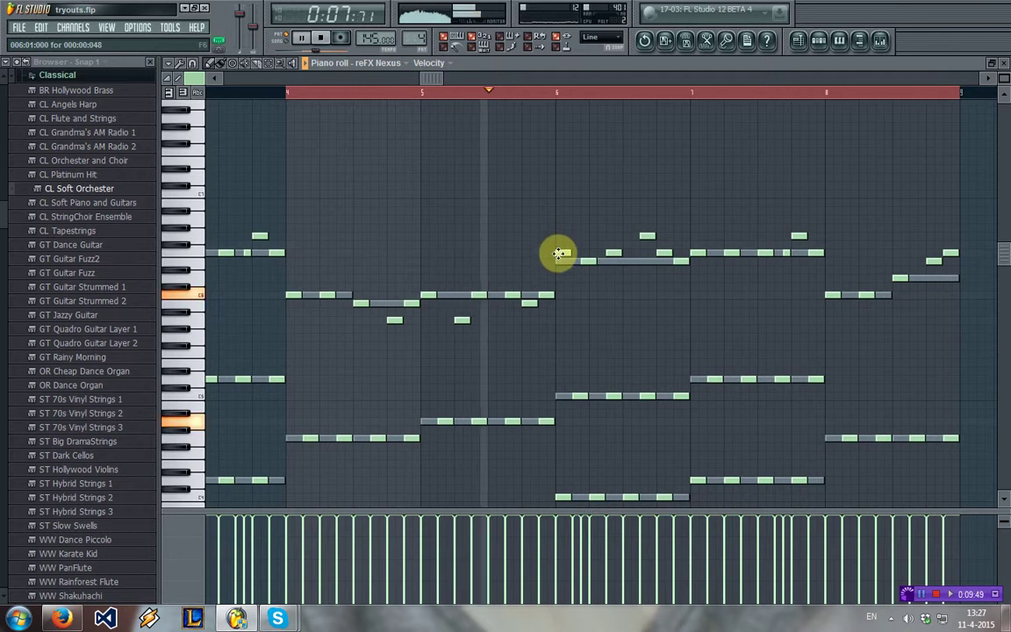
key(space)
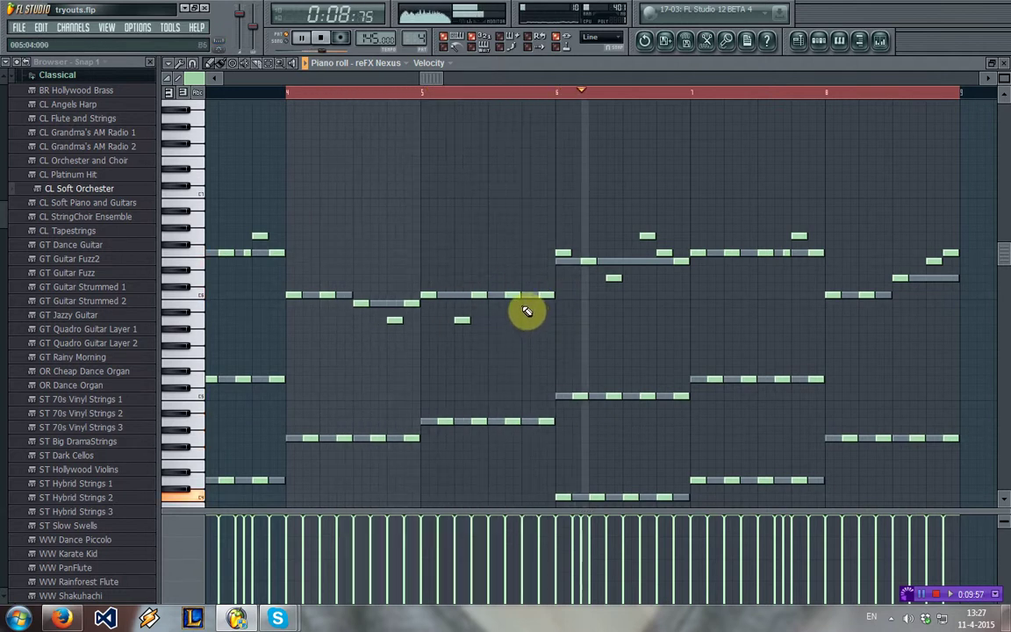
click(526, 304)
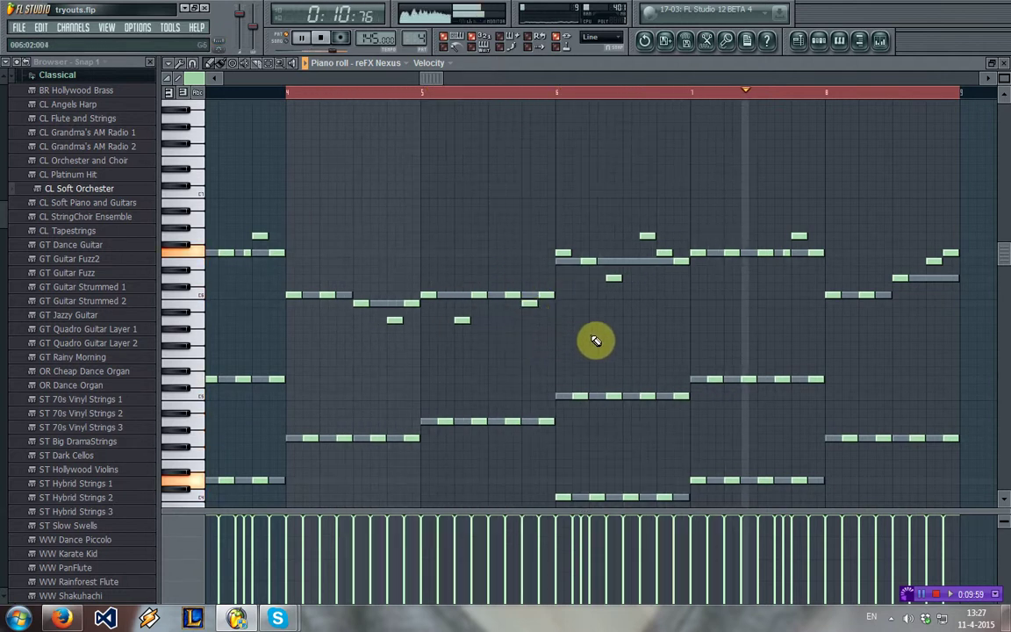
Delete the short F6 at the end of beat 3 in bar 7 and audition the looped bars
key(space)
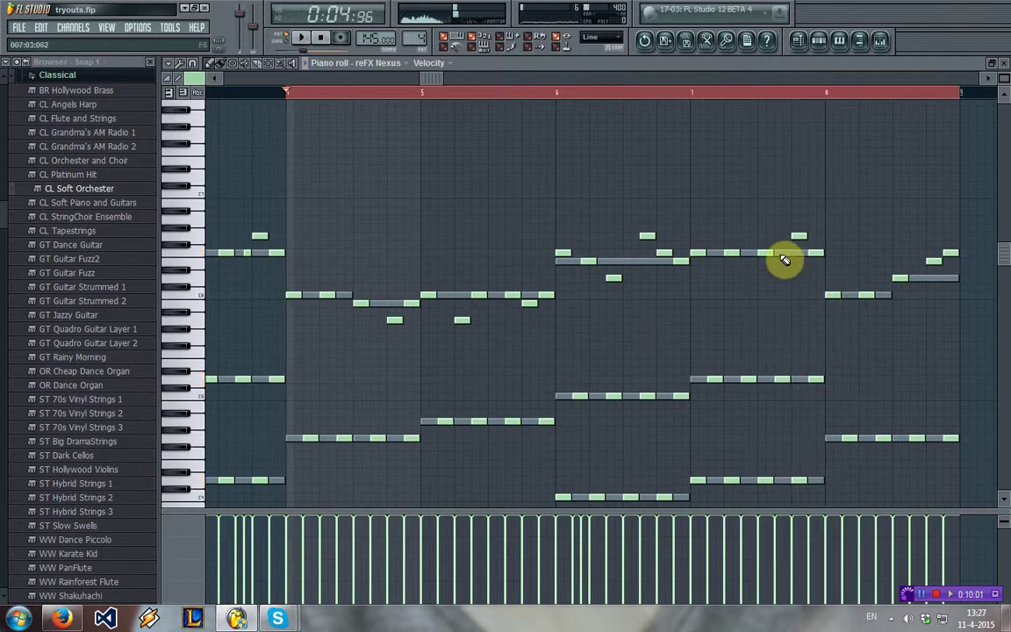
key(space)
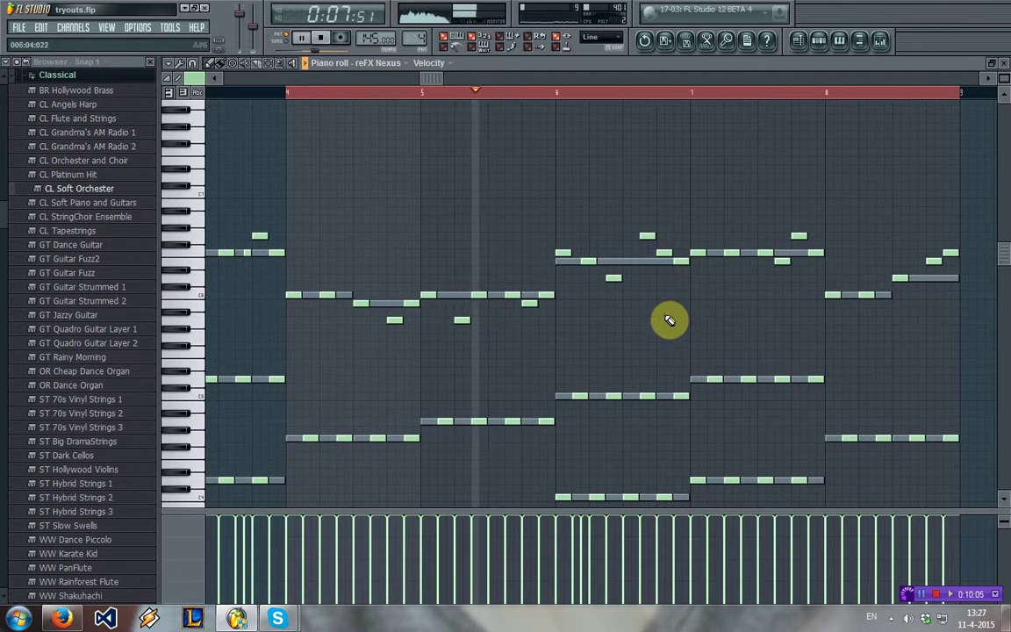
key(space)
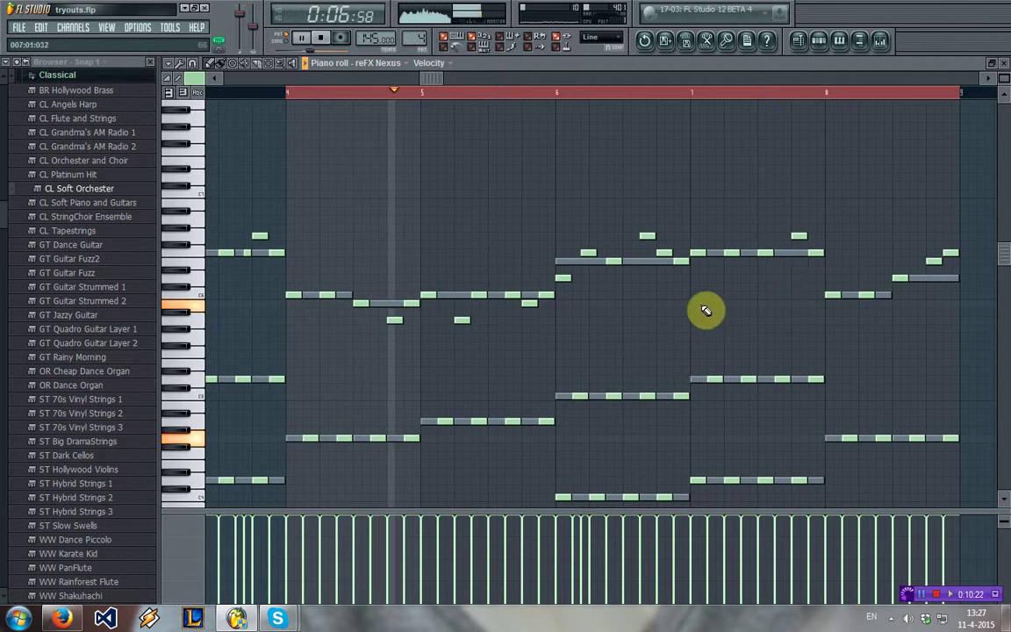
Try adding B5 notes on beats 1 and 2 of bar 8, replace them with one A5 on beat 2, and audition
click(847, 303)
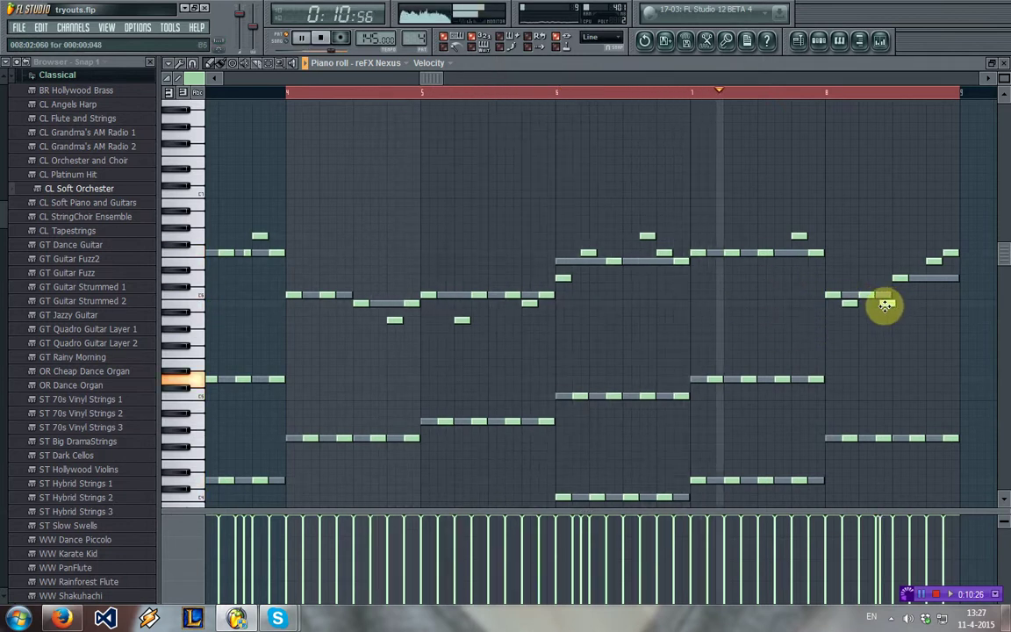
double_click(885, 297)
click(1001, 255)
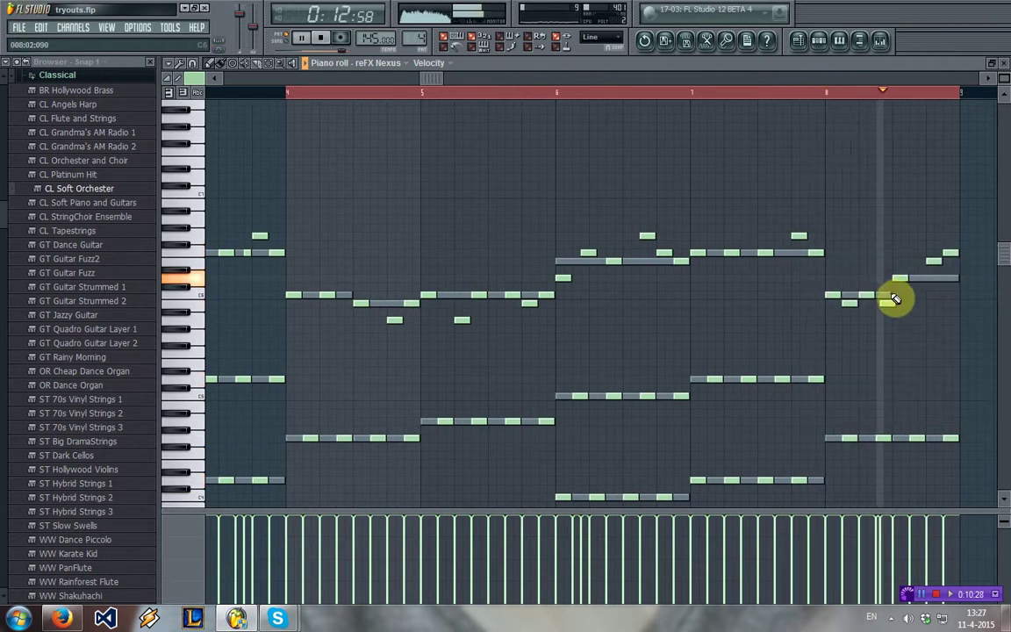
key(space)
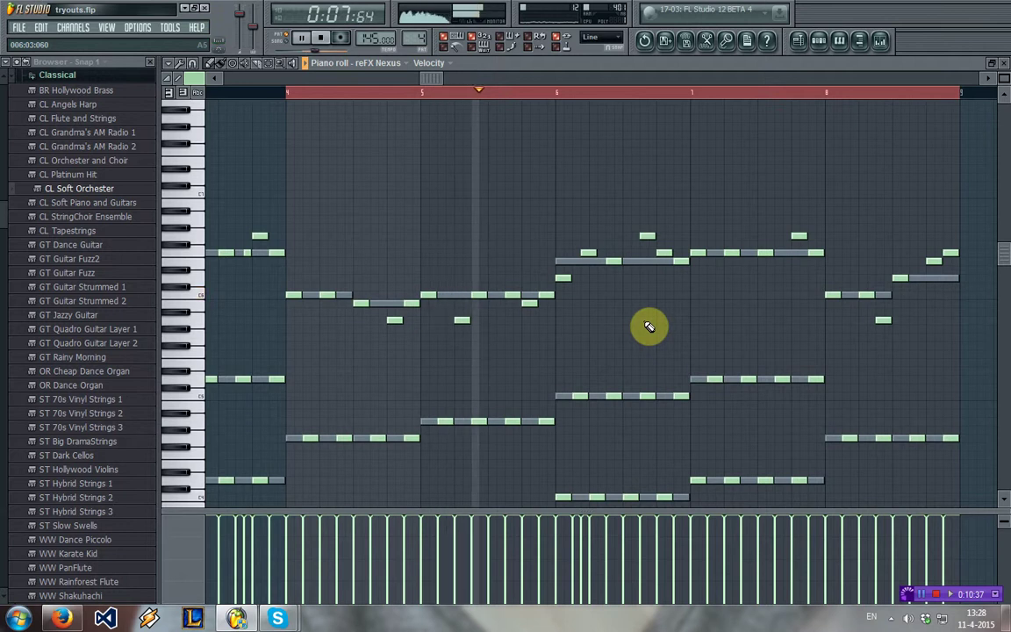
Move the E6 in bar 6 to the start of beat 2 and play the looped bars
key(space)
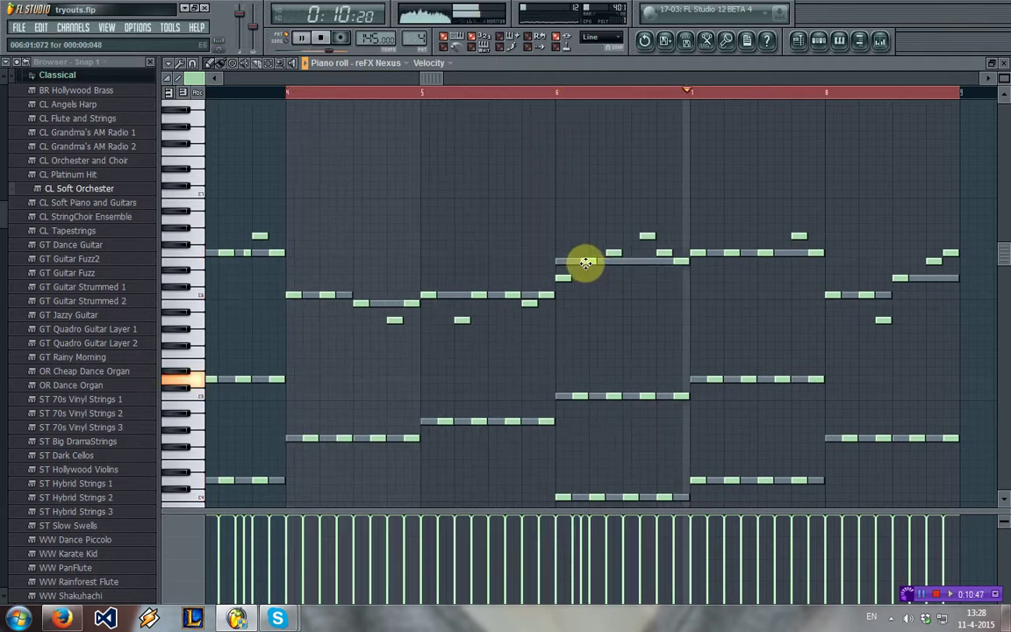
key(space)
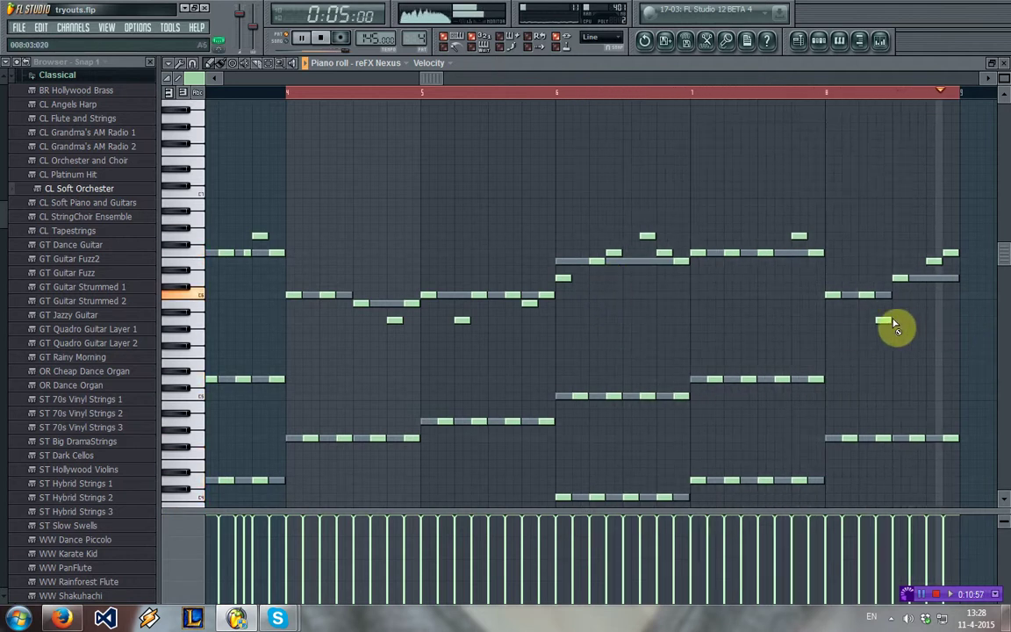
Delete the A5 on beat 2 of bar 8 and clear the timeline selection
click(272, 66)
click(350, 100)
click(220, 65)
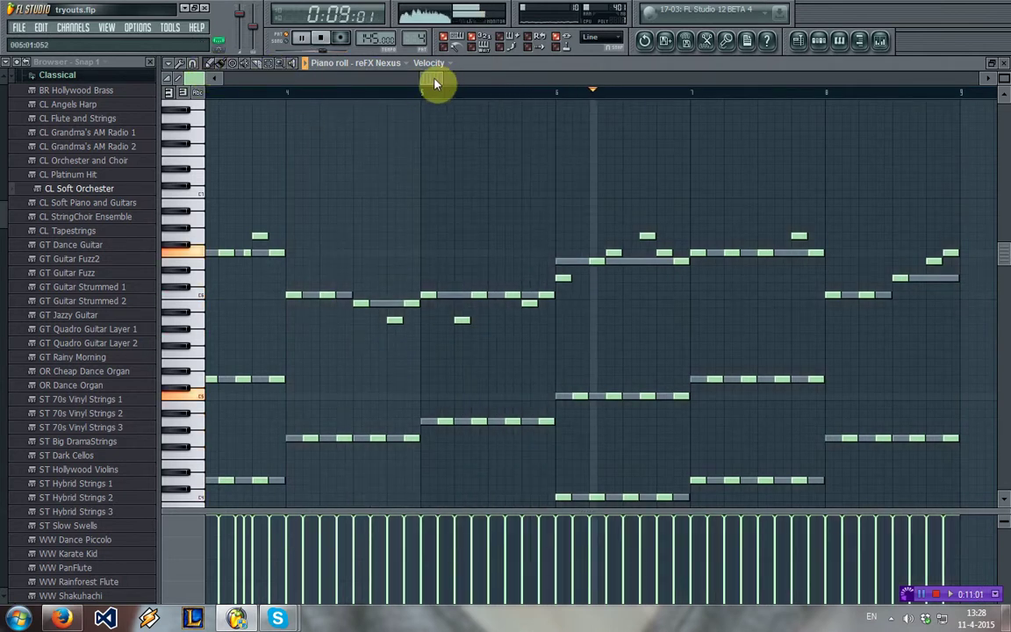
Try lowering the E6 on beat 2 of bar 6 to D6 and the F6 after it to E6
drag(436, 83, 492, 85)
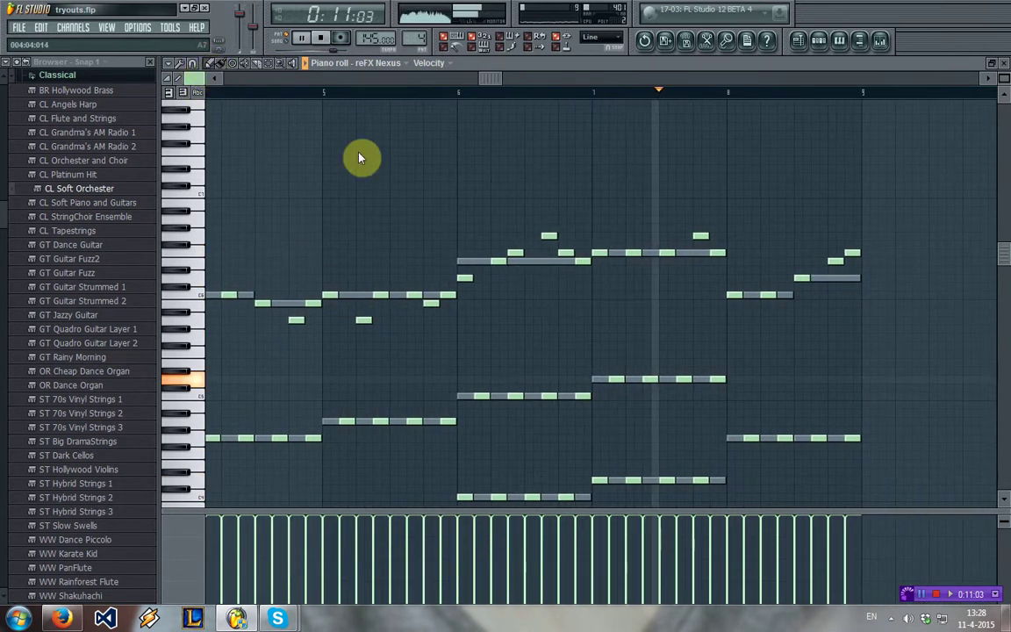
drag(496, 261, 496, 277)
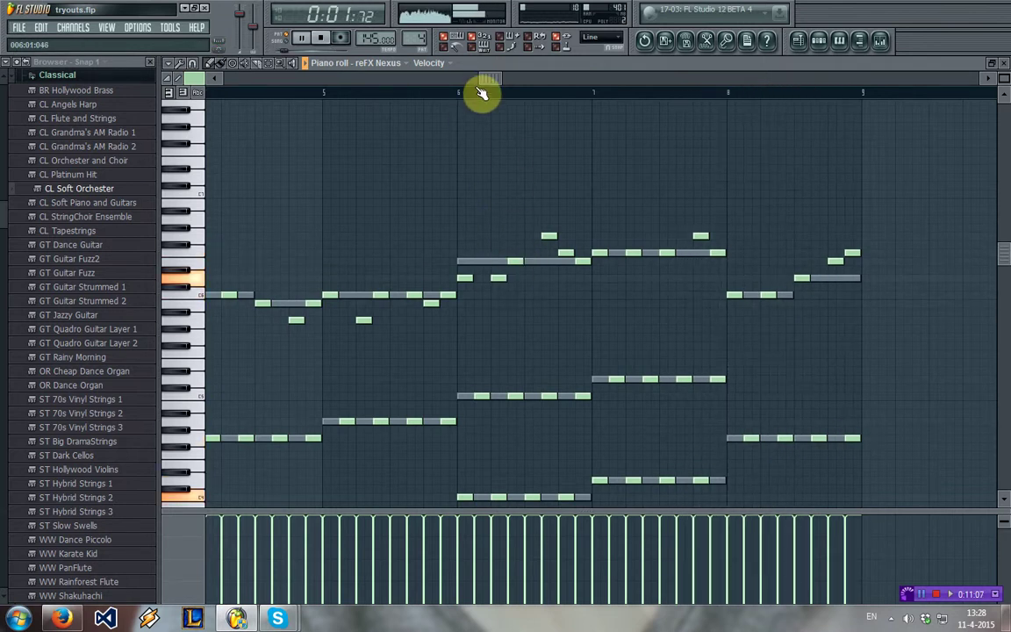
drag(483, 81, 553, 106)
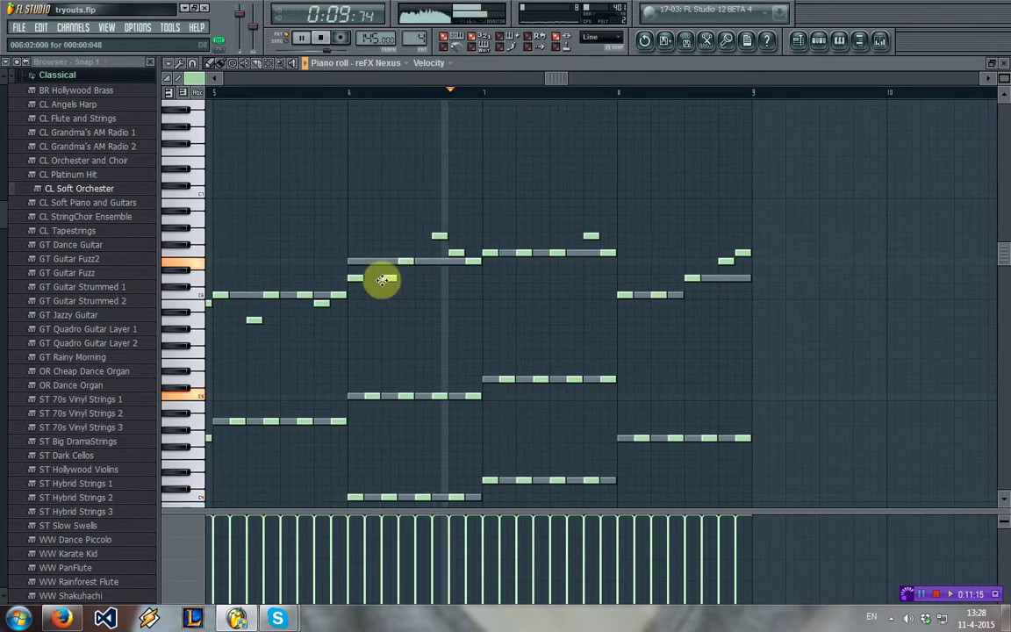
drag(384, 279, 407, 255)
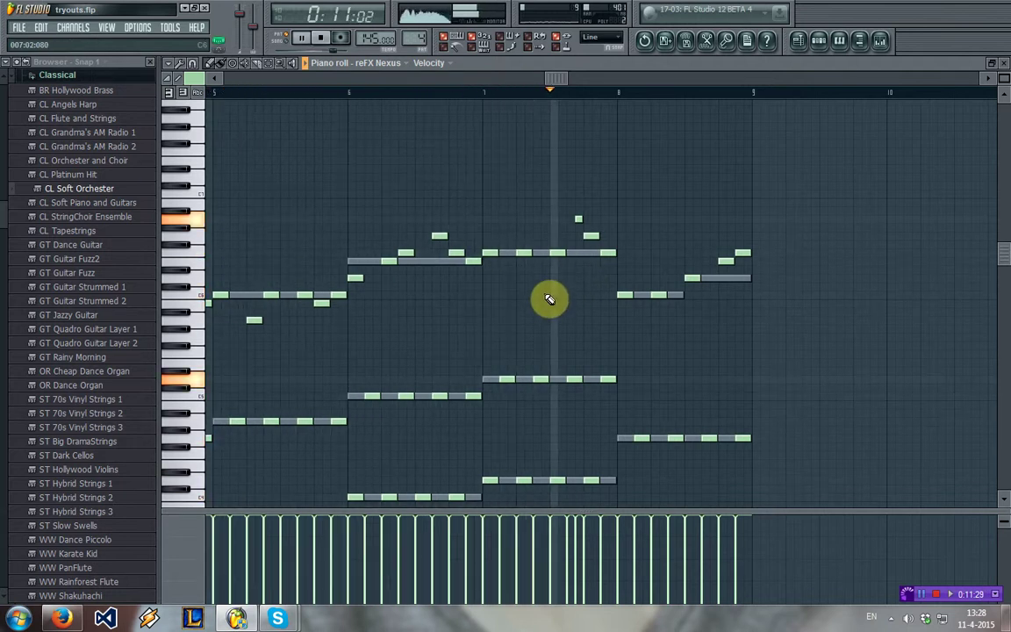
Replace the short A6 before the G6 in bar 7 with a very short G6 and close the piano roll
right_click(578, 218)
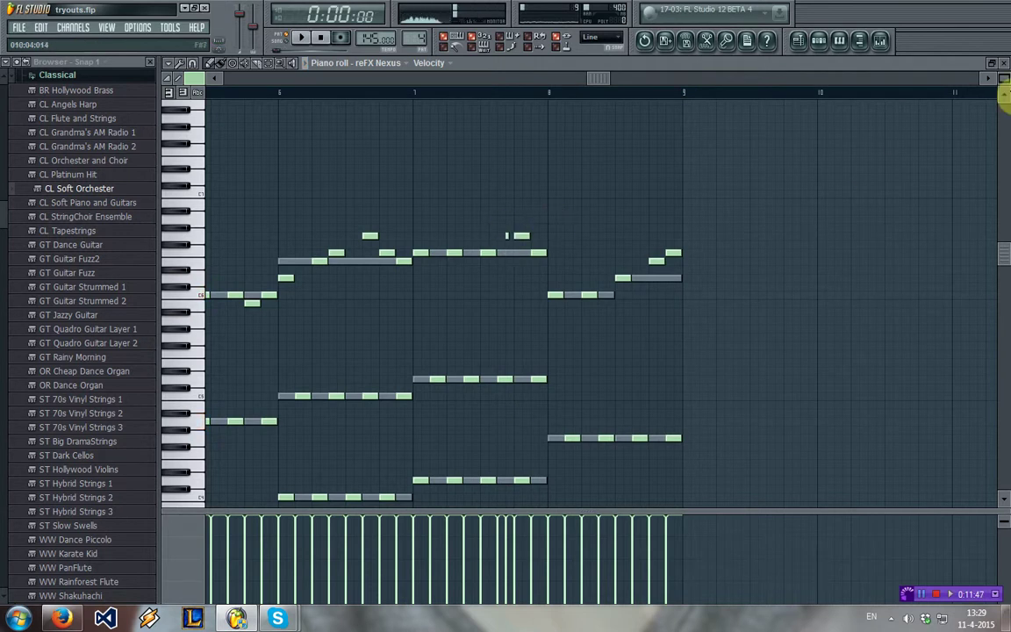
click(999, 64)
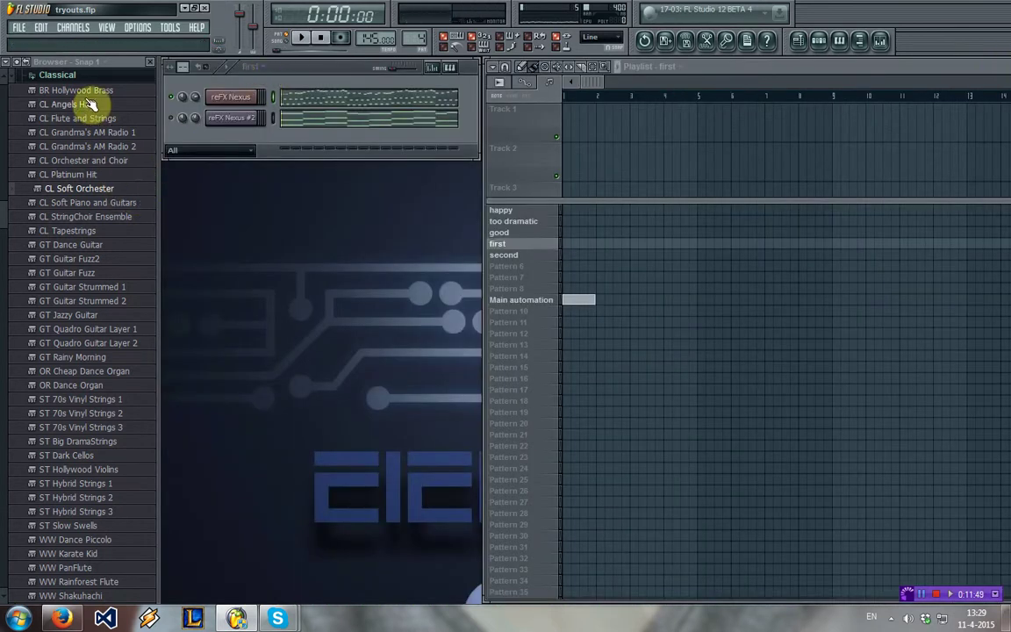
Add a 3x Osc channel to the "first" pattern
click(106, 29)
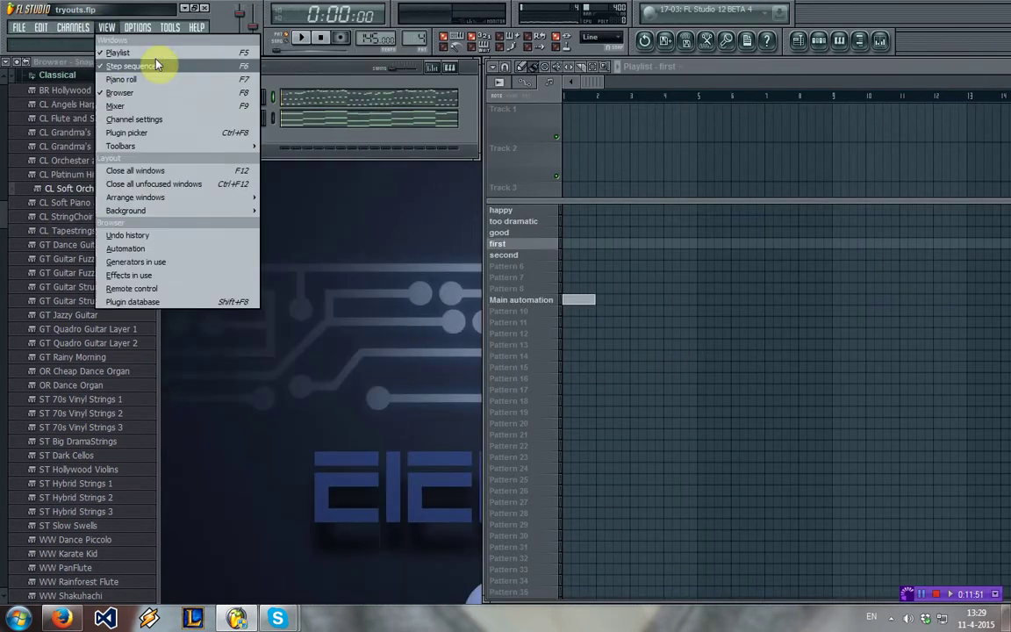
mouse_move(85, 38)
click(220, 135)
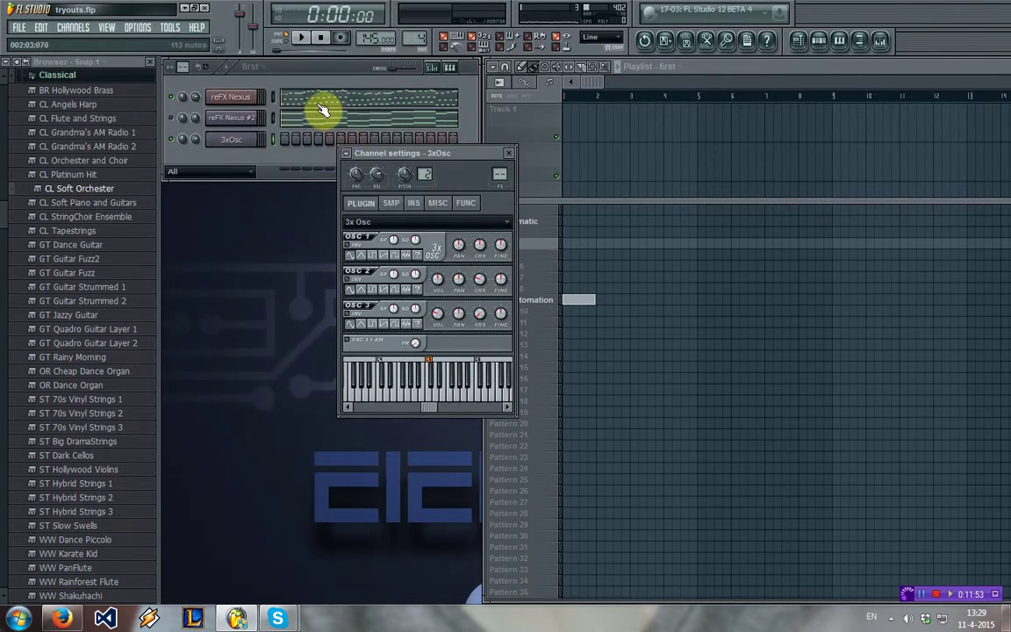
Copy the upper offbeat bass notes from the reFX Nexus piano roll and paste them into the 3xOsc piano roll
click(323, 107)
key(space)
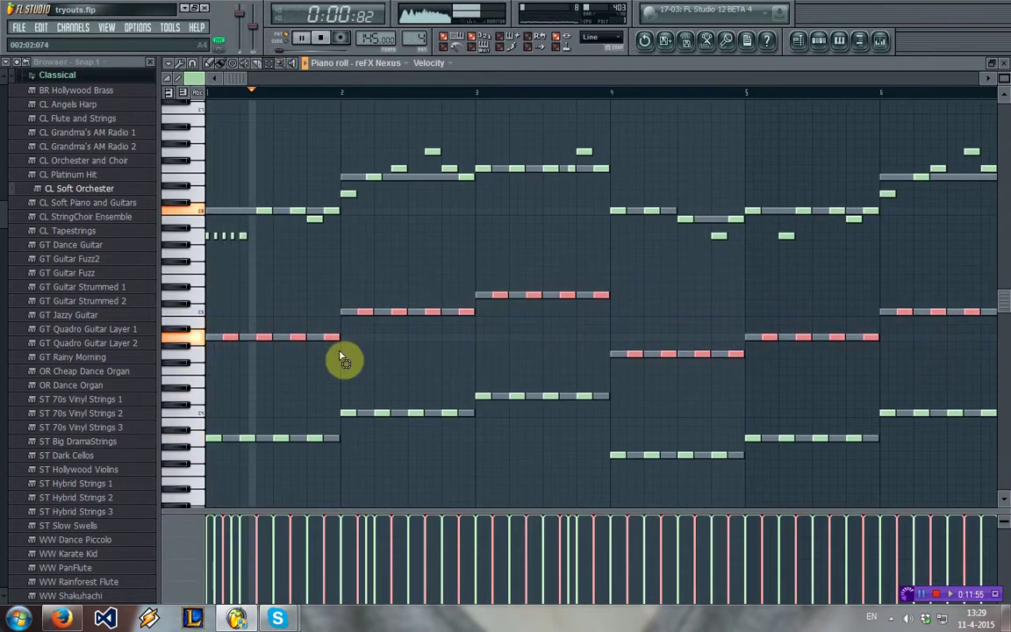
click(992, 62)
right_click(246, 148)
click(270, 143)
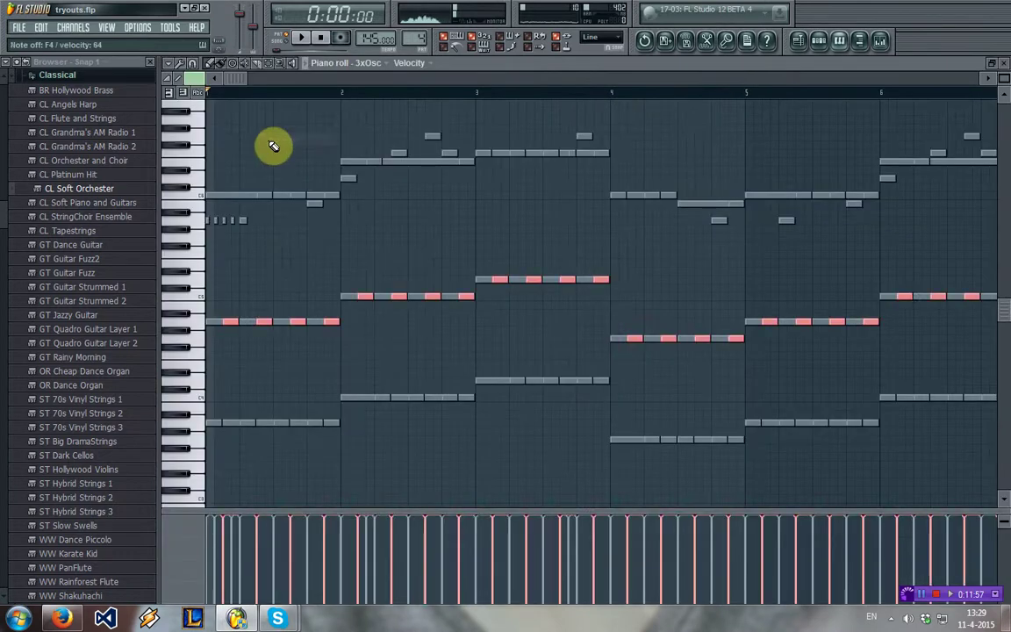
Lower the pasted 3xOsc notes by one octave and set the channel volume to about 79%
click(1003, 62)
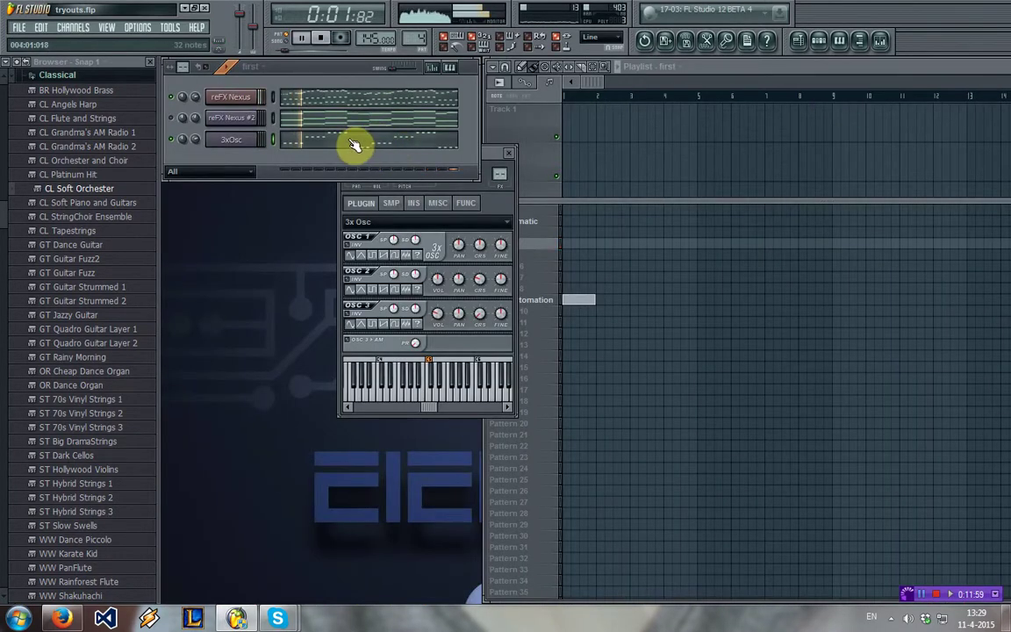
click(354, 146)
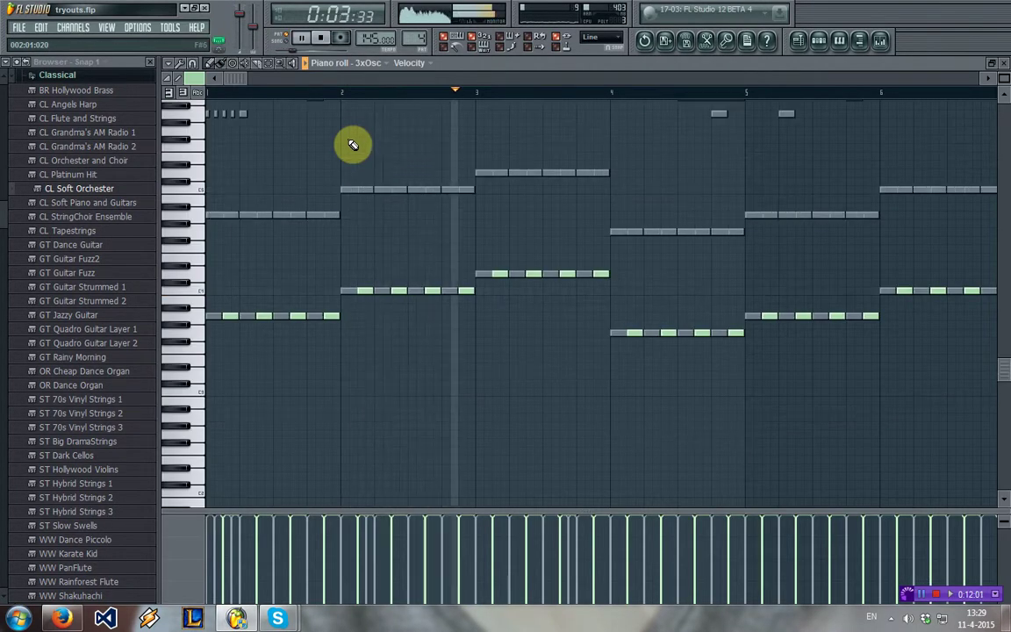
click(1004, 63)
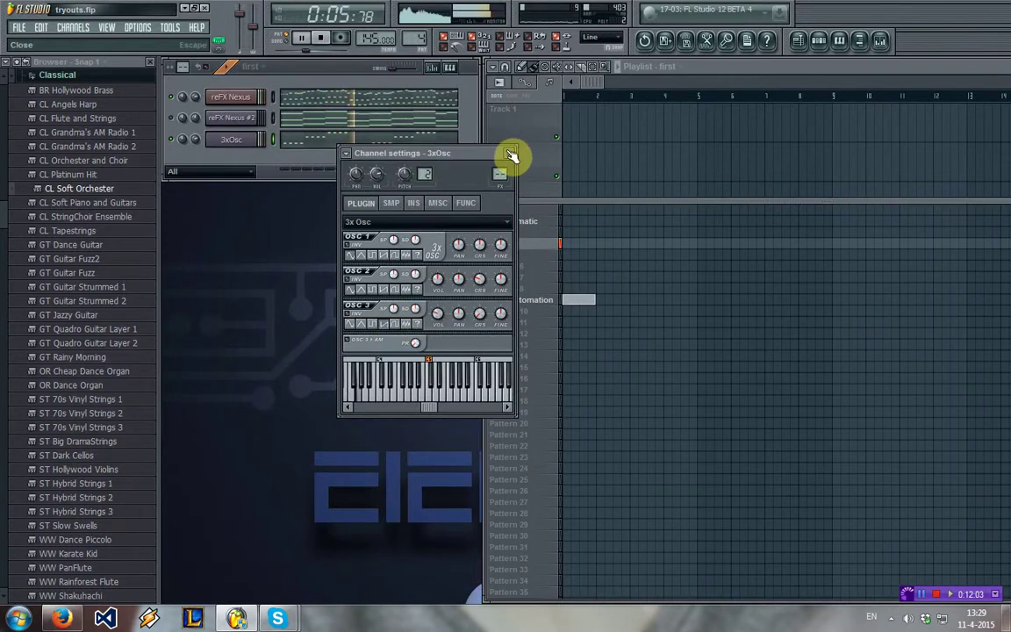
click(512, 154)
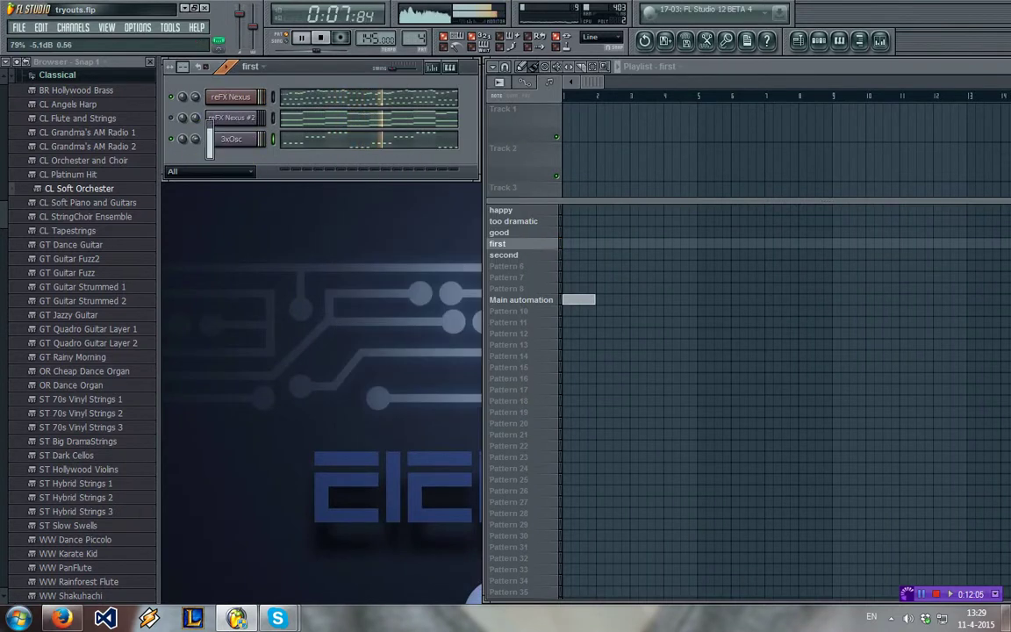
Load the VEC3 Bassdrums Clubby 030 kick from the VEC3 Clubby Kicks folder as a new channel below 3xOsc
click(69, 77)
click(106, 595)
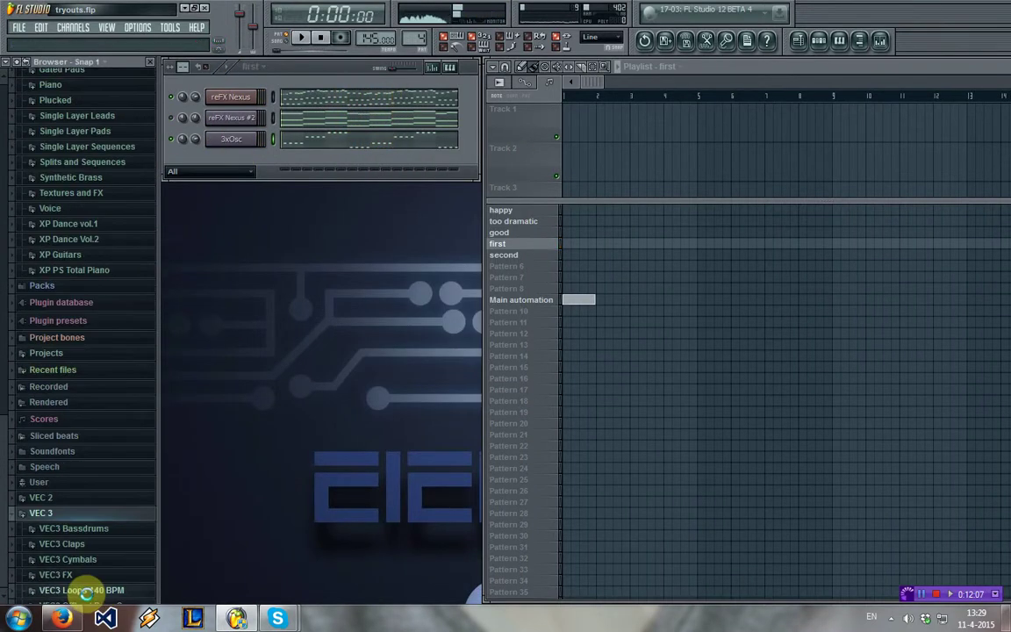
key(space)
click(98, 431)
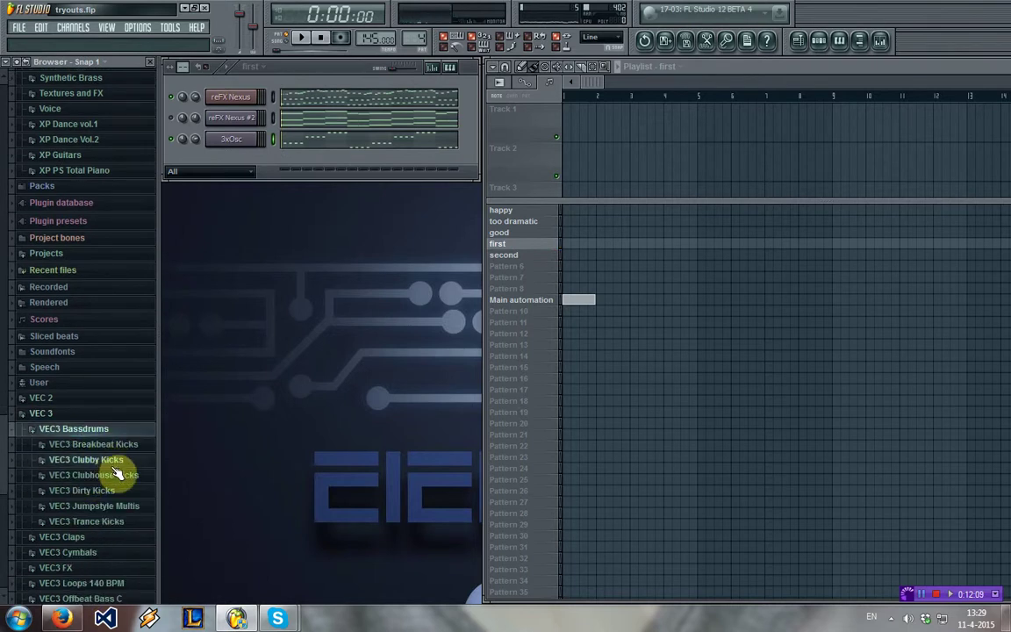
click(105, 461)
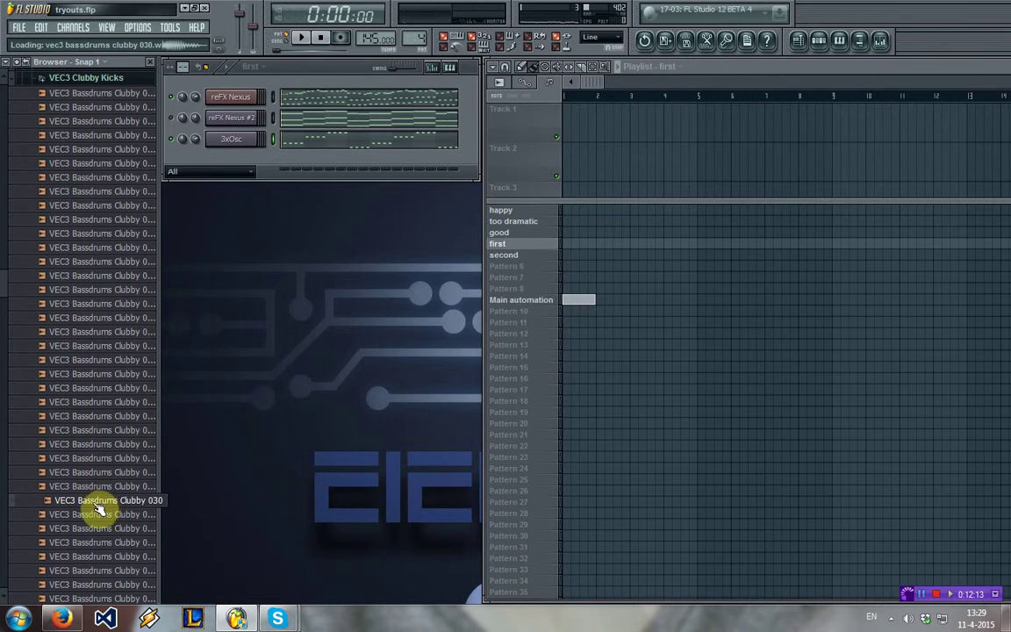
drag(241, 171, 241, 175)
Fill the kick channel on each 4 steps, then play the pattern with the sample browser closed
right_click(255, 164)
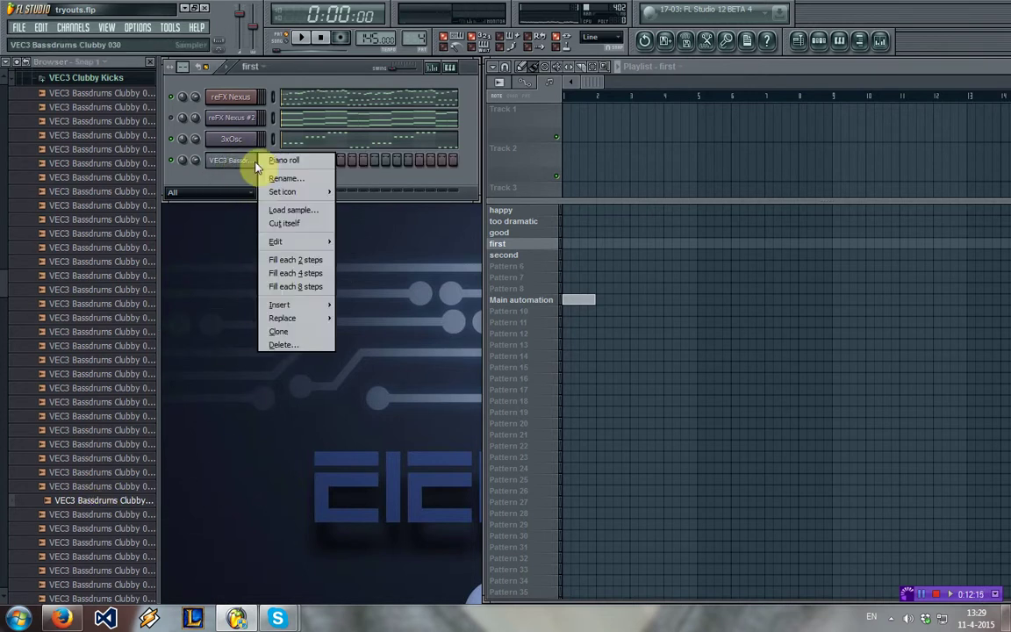
click(287, 275)
key(space)
click(123, 79)
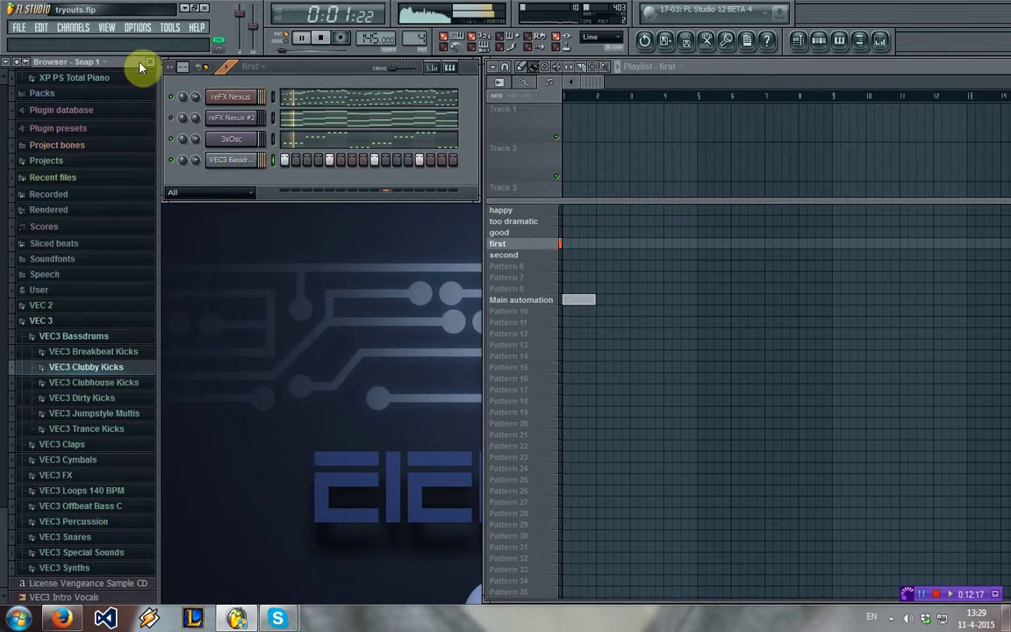
click(149, 62)
right_click(54, 143)
mouse_move(123, 297)
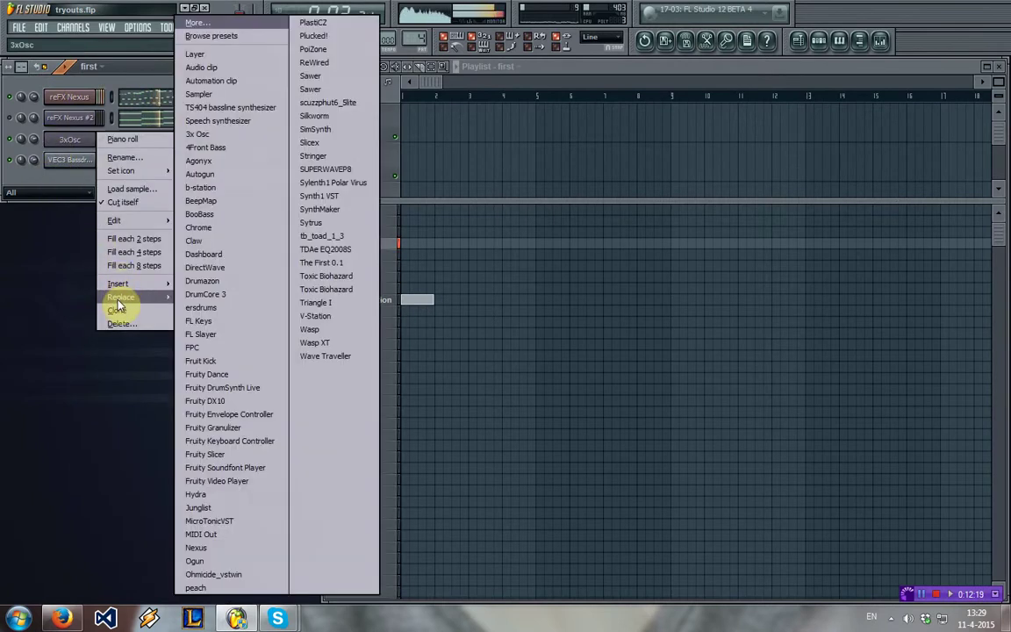
click(63, 419)
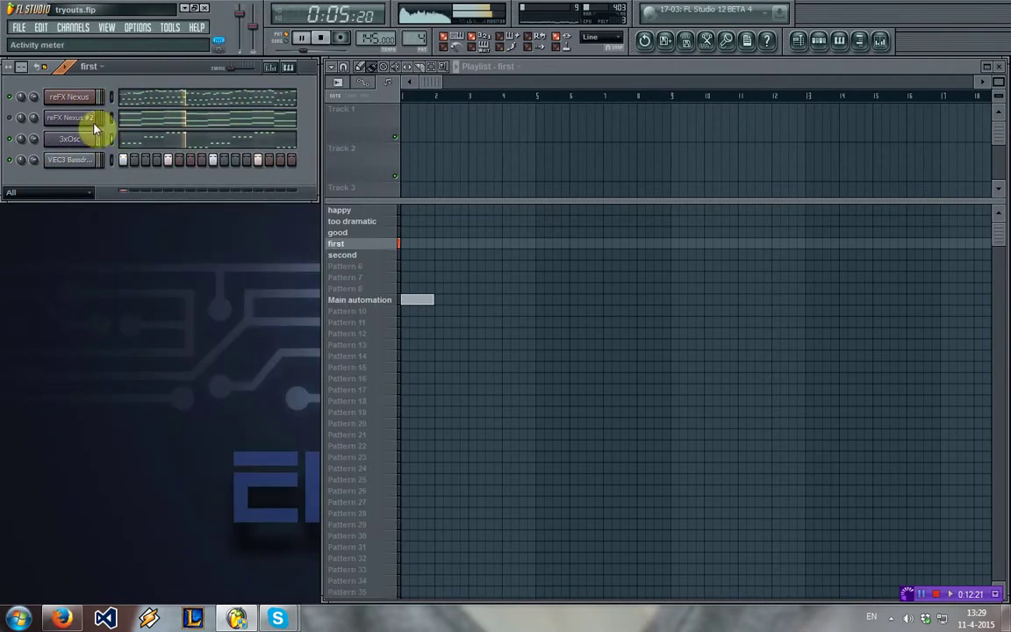
Examine the oscillator shapes in the 3xOsc channel settings and close them
click(86, 140)
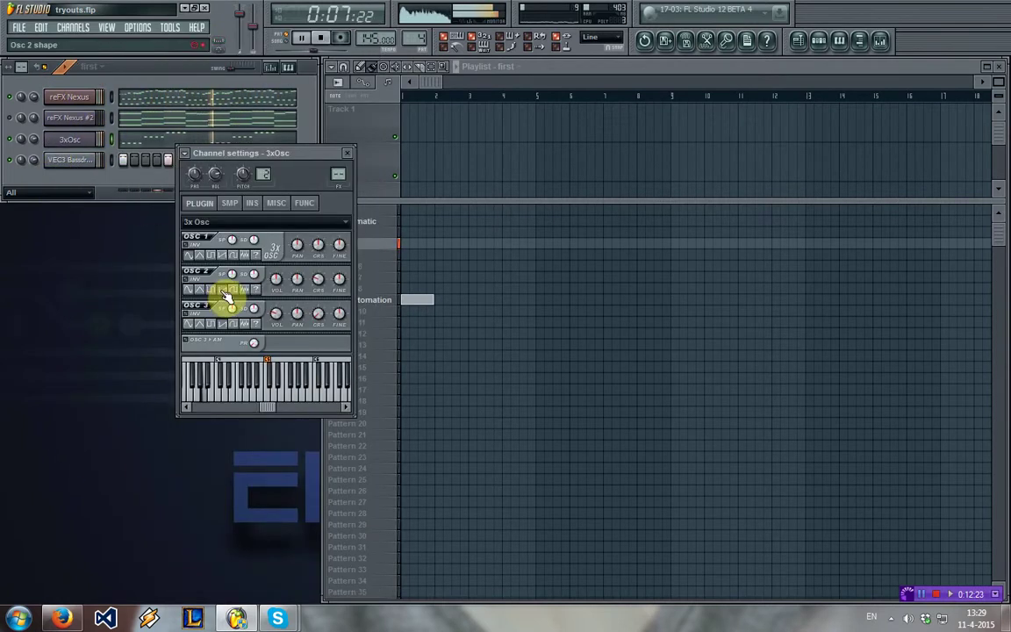
click(350, 155)
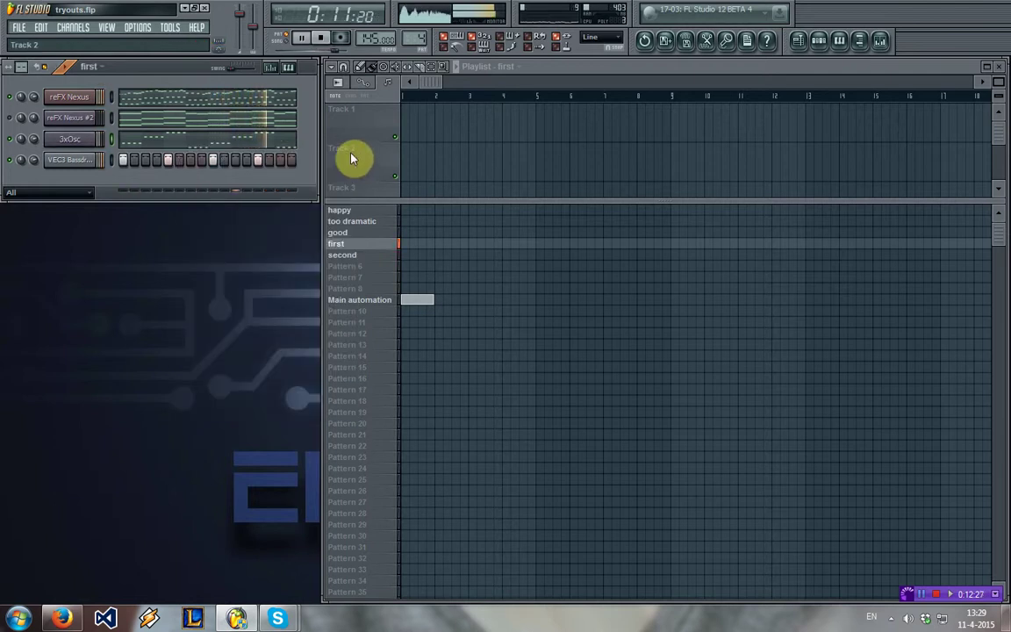